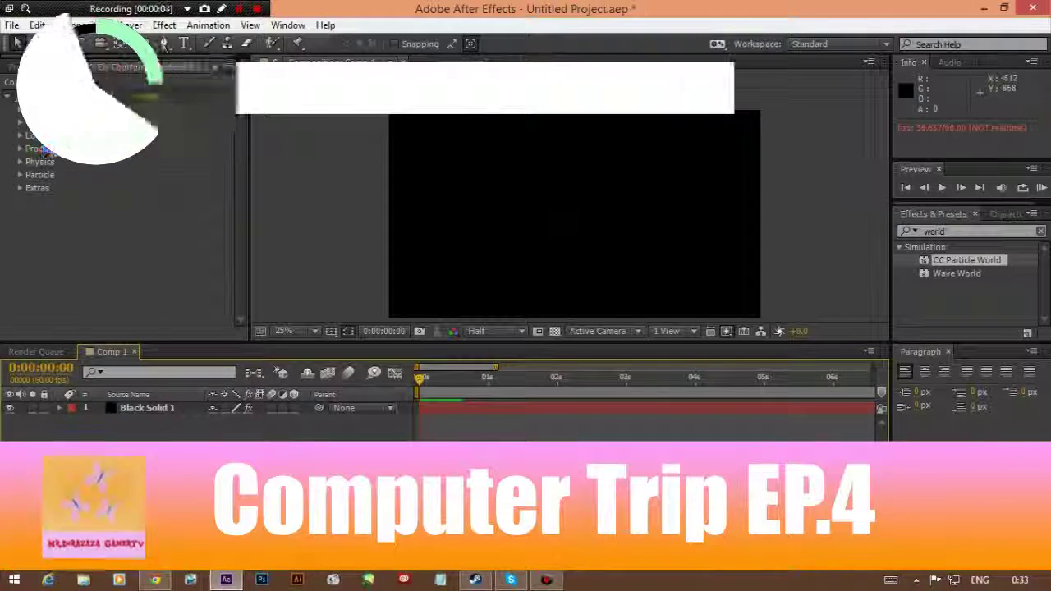
Preview the default CC Particle World burst by scrubbing through the opening seconds of Comp 1, and return to the first frame.
left_click_drag(420, 383, 442, 382)
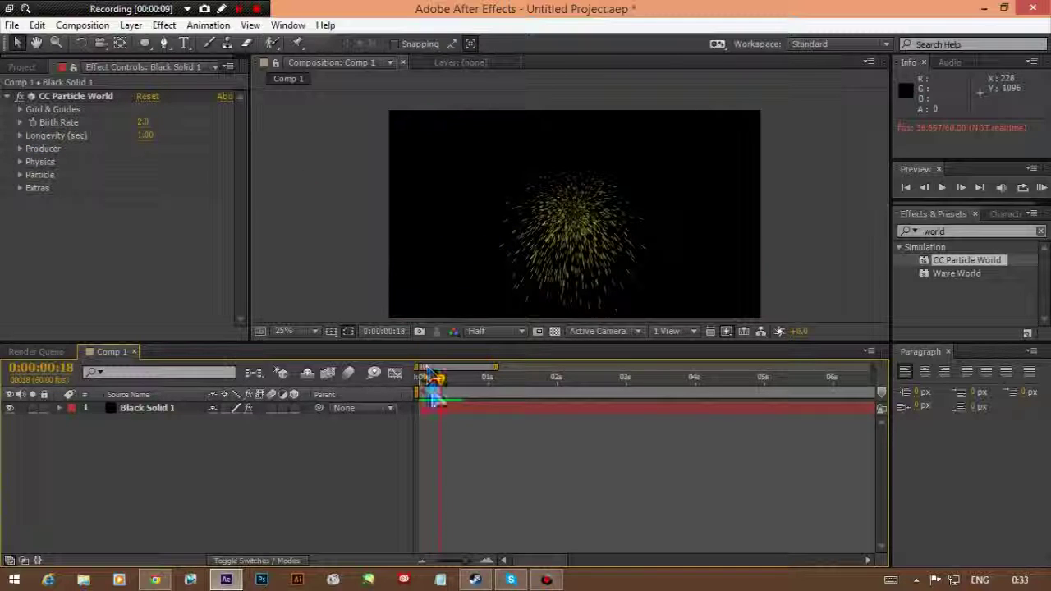
mouse_move(437, 385)
left_mouse_down()
mouse_move(420, 386)
mouse_move(434, 400)
left_mouse_up()
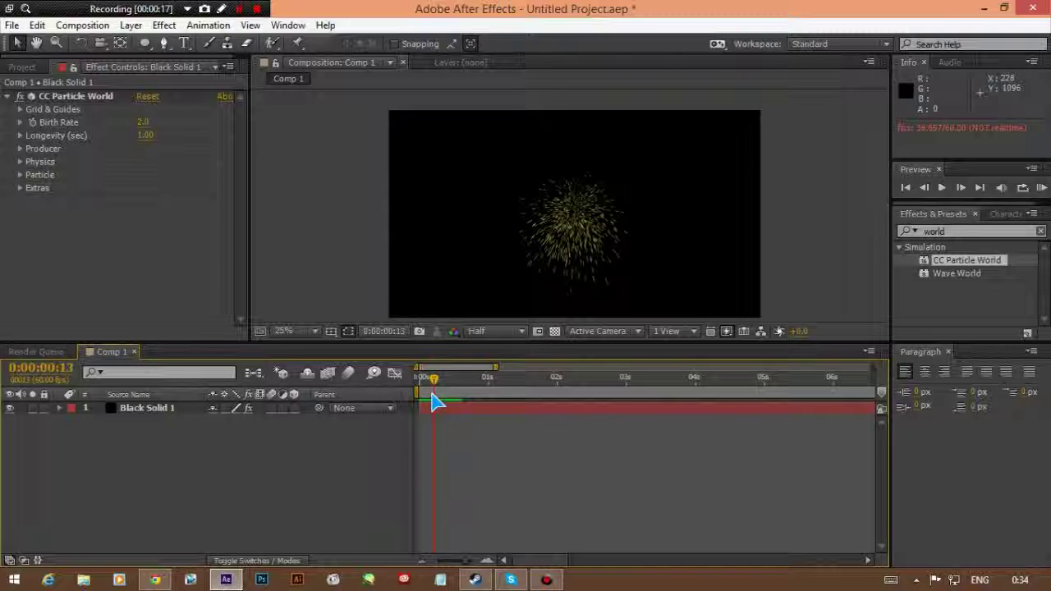
scroll(509, 271, "up", 3)
scroll(564, 251, "down", 1)
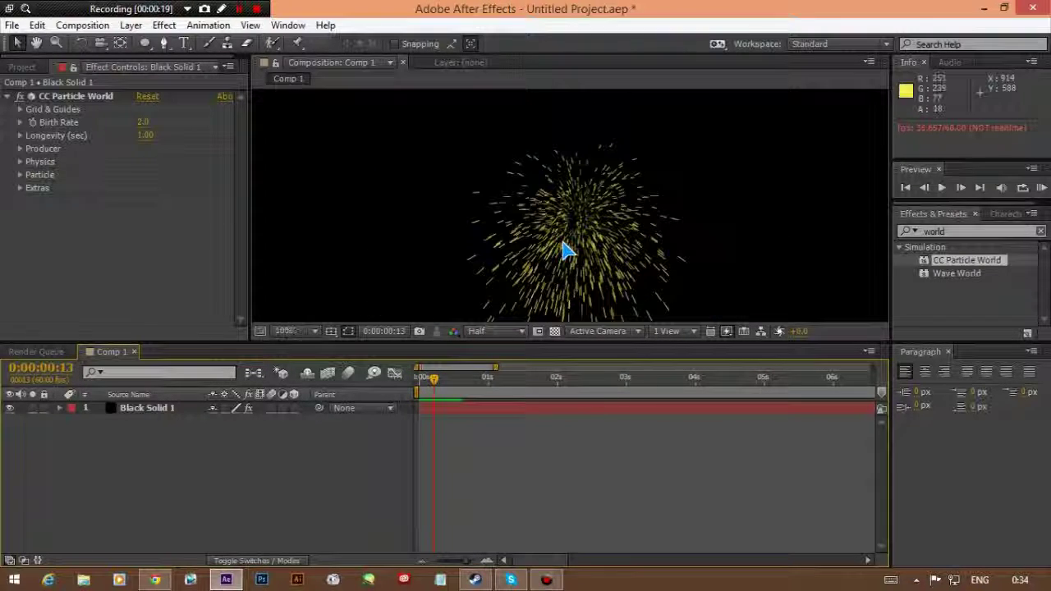
scroll(565, 251, "down", 1)
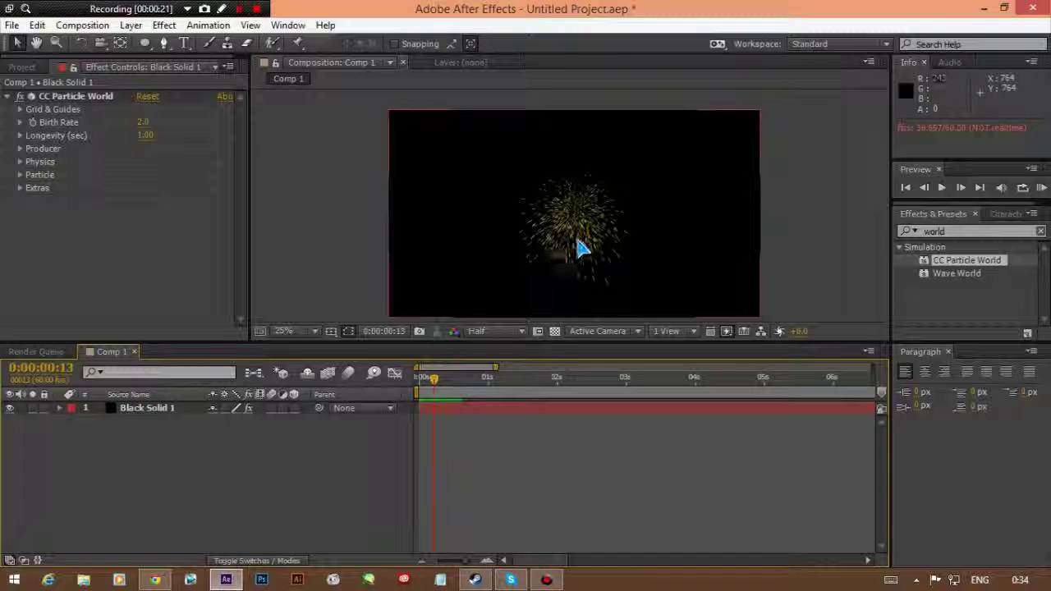
left_click_drag(434, 383, 680, 407)
key("Home")
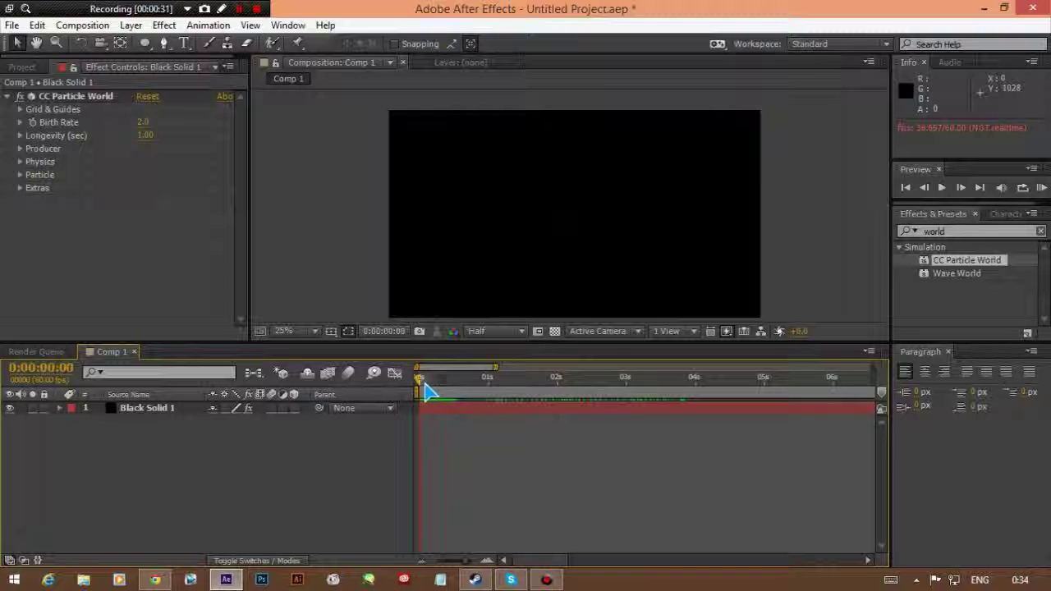
left_click(20, 111)
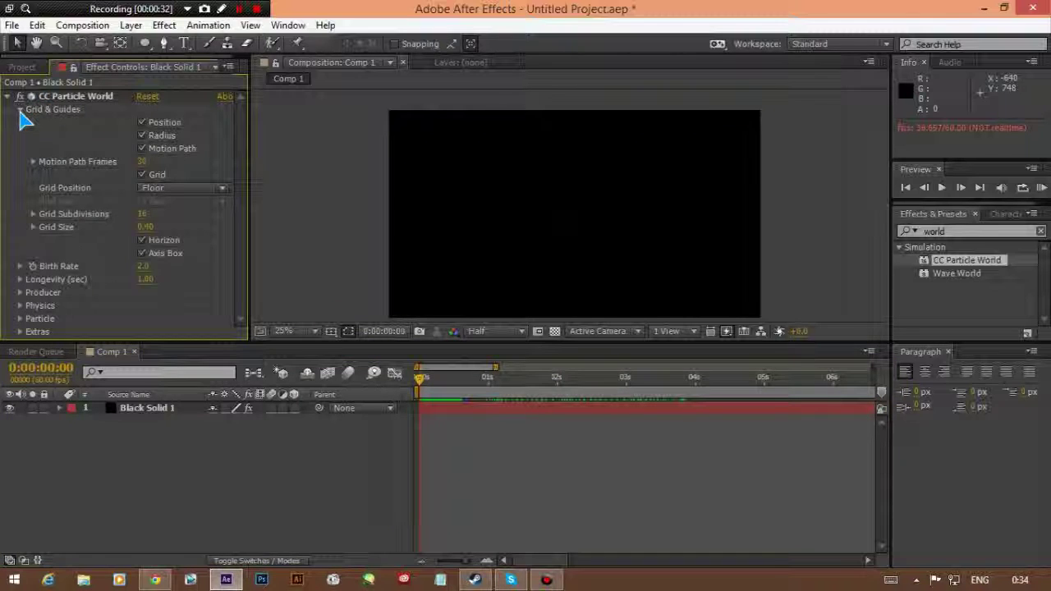
left_click(20, 110)
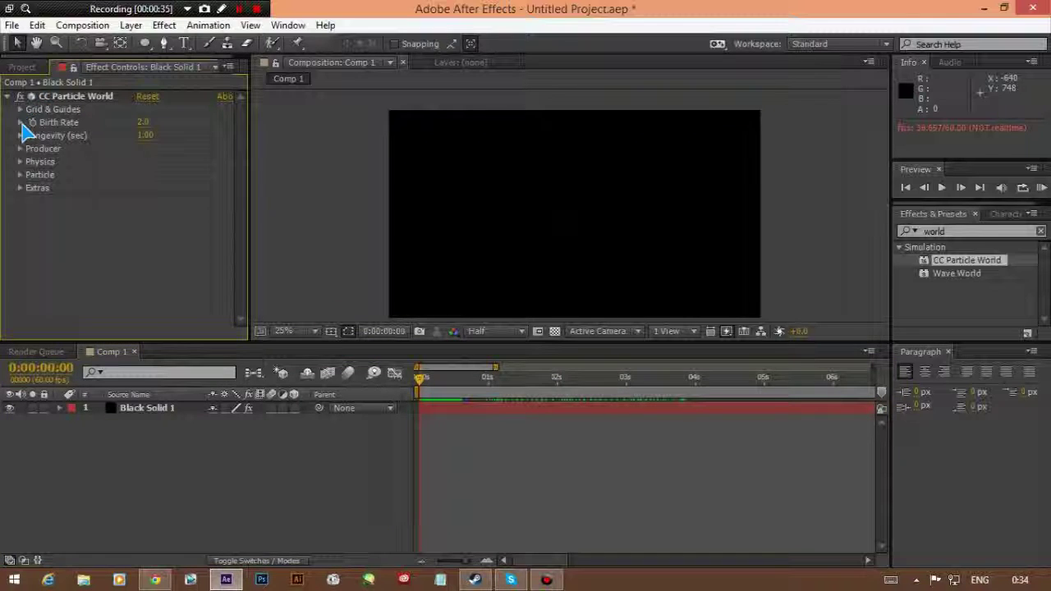
left_click(22, 123)
left_click(22, 123)
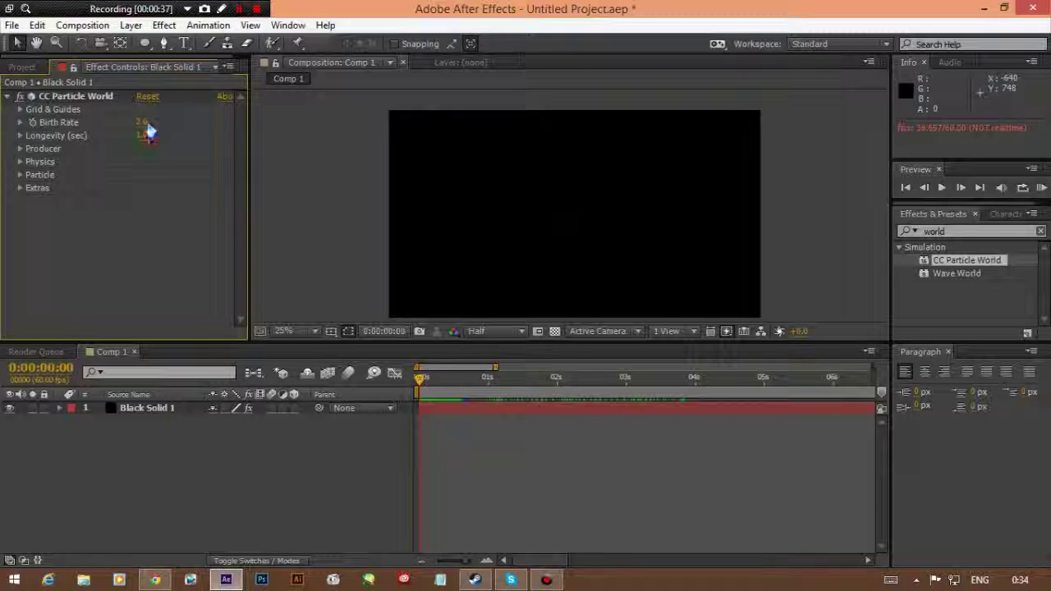
At frame 22, raise the CC Particle World Birth Rate to 37.1 and Longevity to 2.19 seconds.
left_click_drag(423, 379, 444, 378)
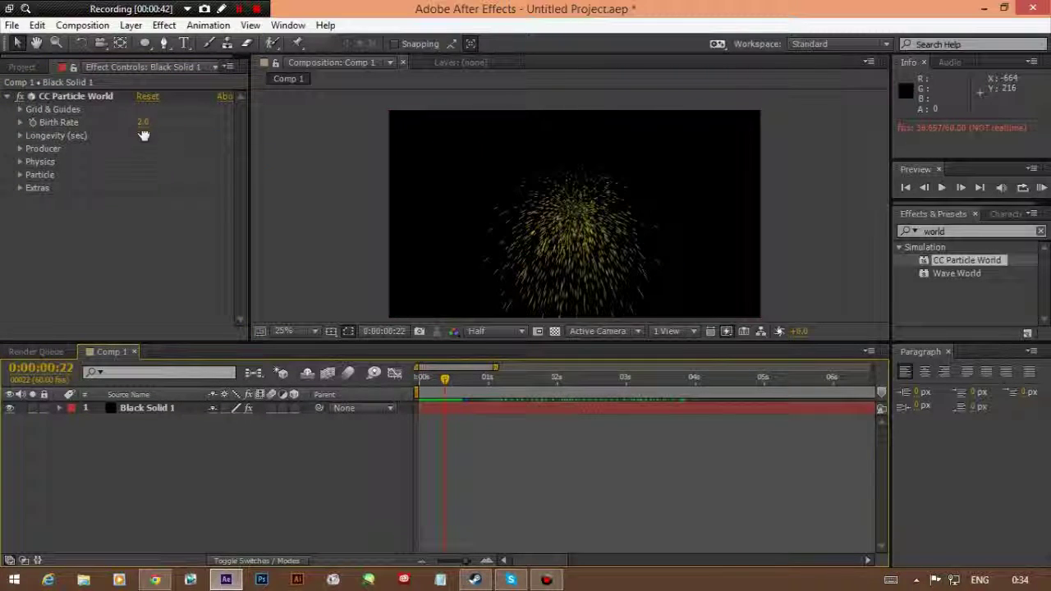
left_click_drag(143, 121, 333, 141)
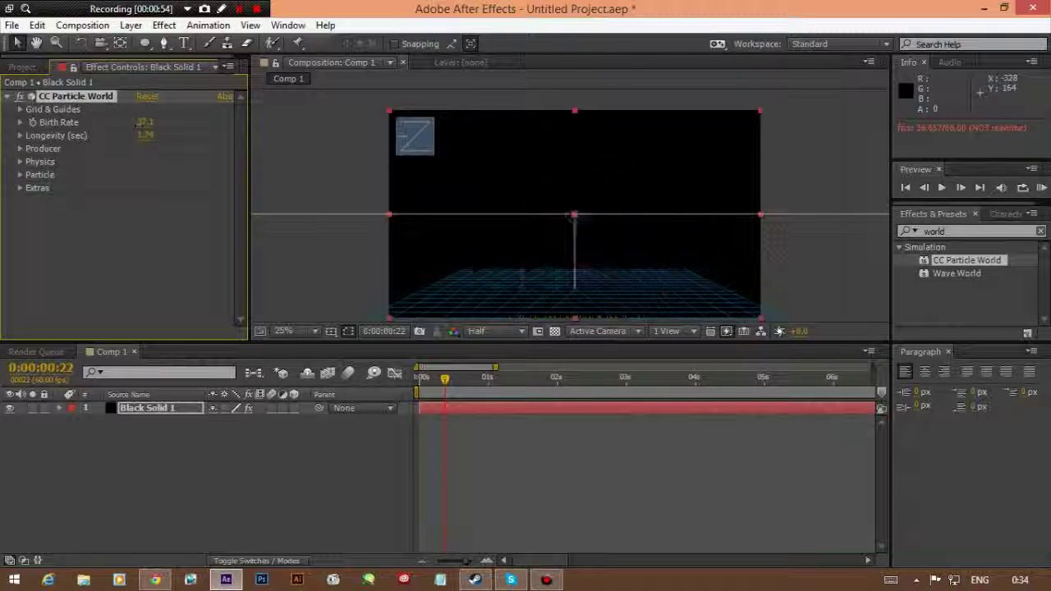
left_click_drag(2, 135, 24, 132)
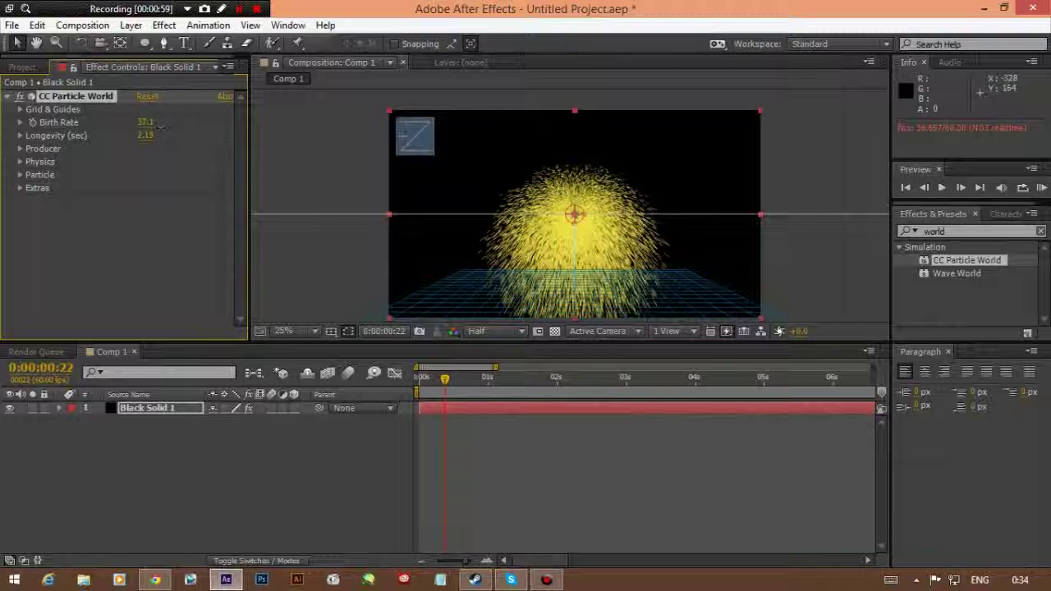
Try Producer radii of 1.975 for X, 1.545 for Y and 2.235 for Z, and undo these changes.
left_click(20, 149)
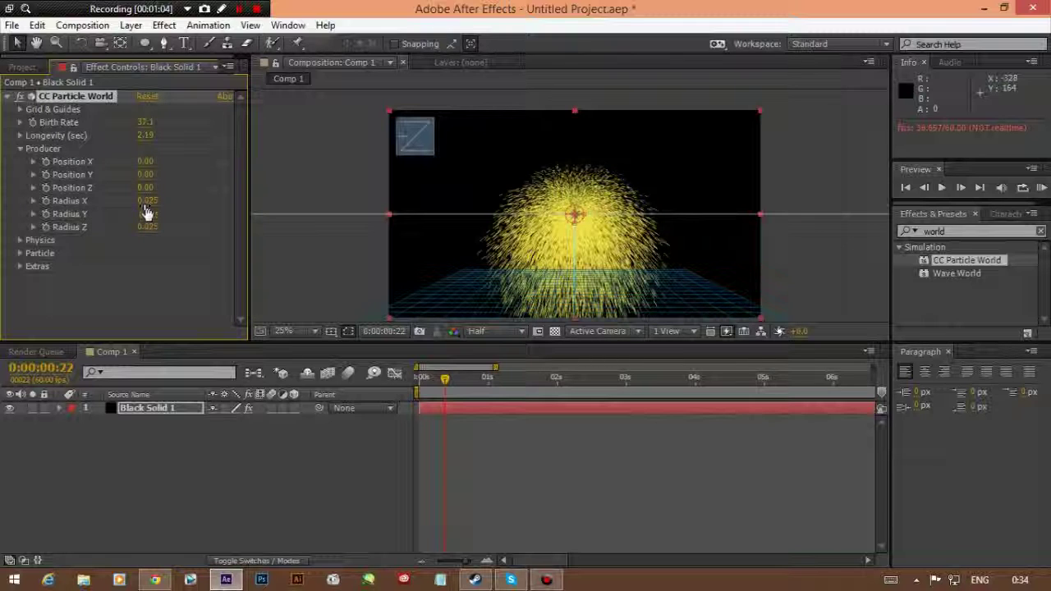
left_click_drag(147, 206, 341, 240)
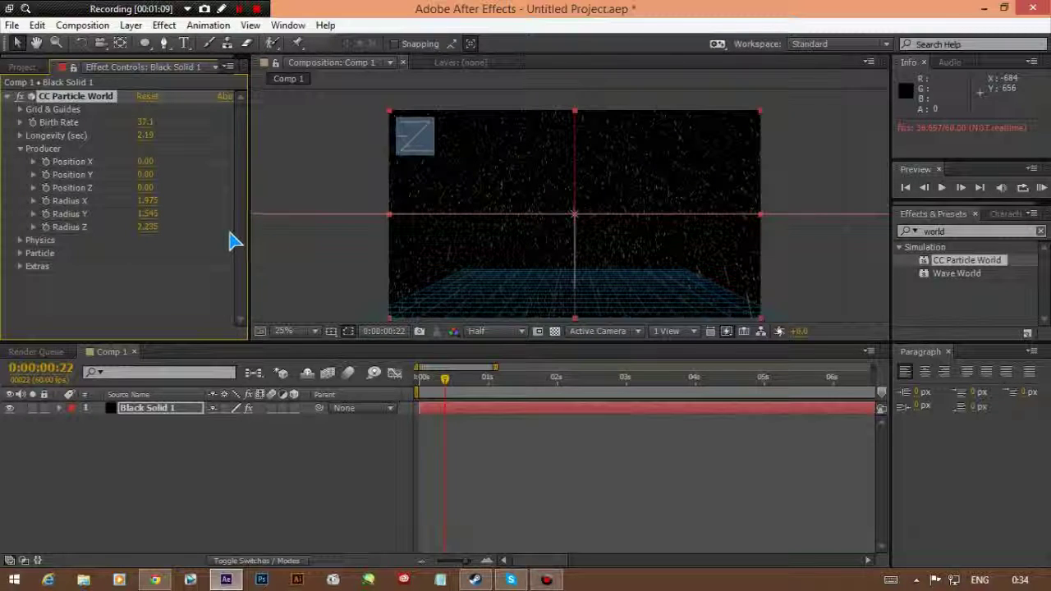
key("ctrl+z")
key("ctrl+z")
key("ctrl+z")
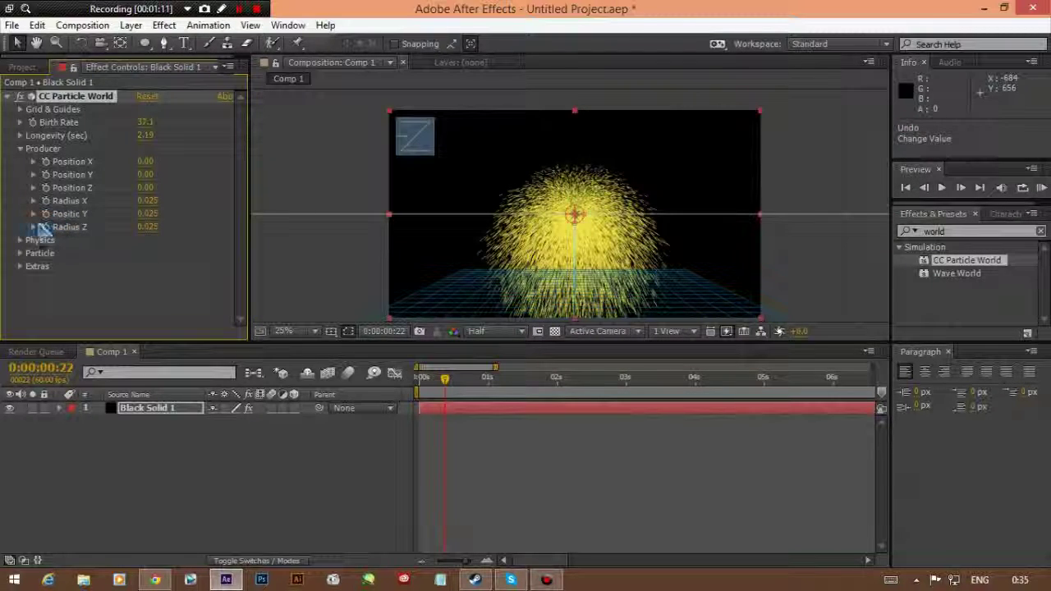
Switch the Physics Animation type of the particles to Direction Axis.
left_click(23, 239)
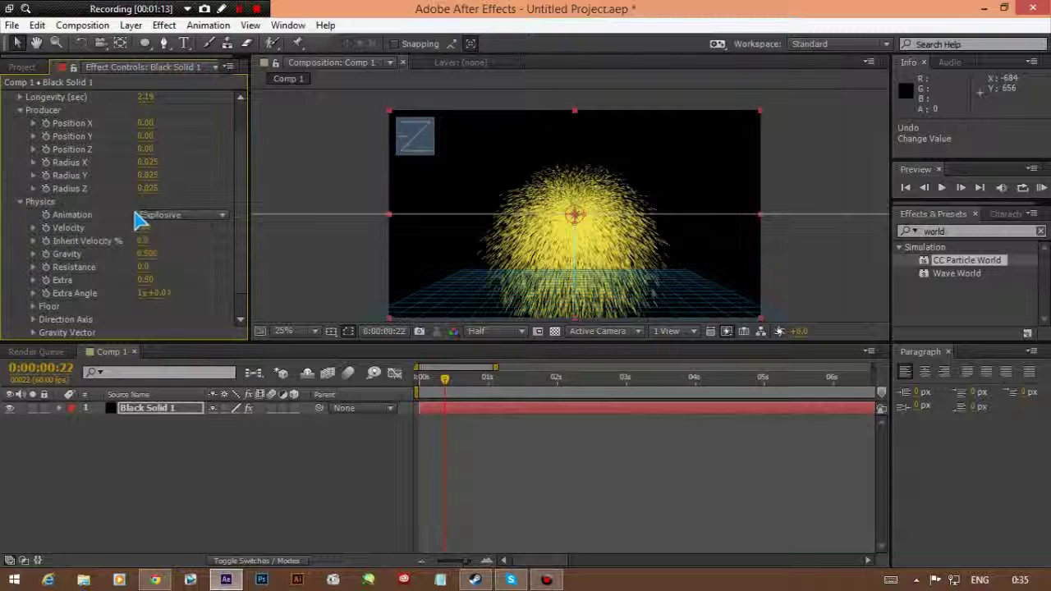
left_click(165, 215)
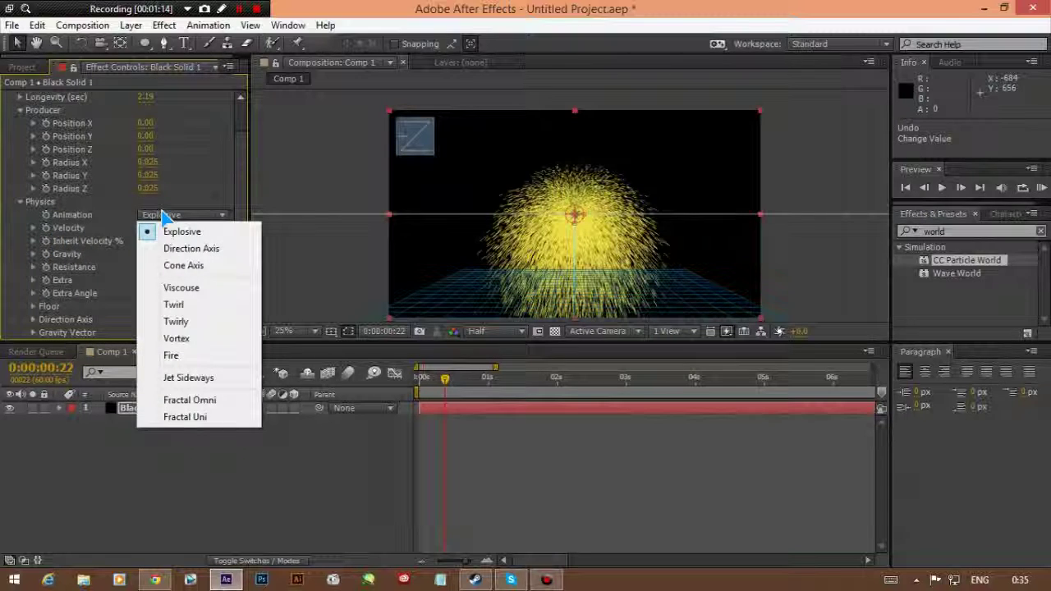
left_click(180, 232)
left_click(189, 216)
left_click(195, 249)
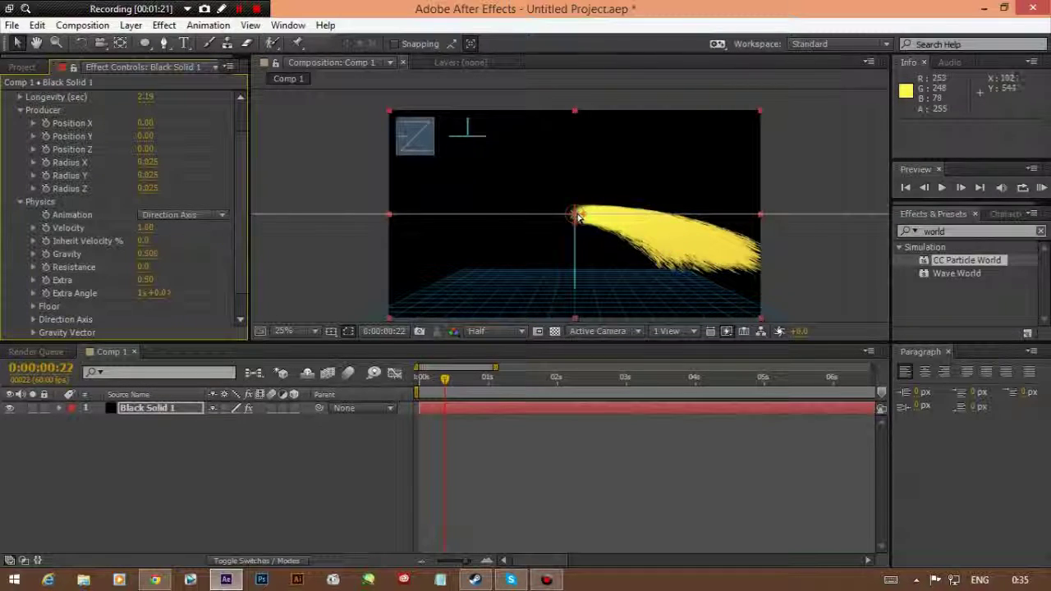
Try the Cone Axis and Viscouse animation types on the particles, scrubbing the timeline to preview each.
left_click(189, 216)
left_click(210, 267)
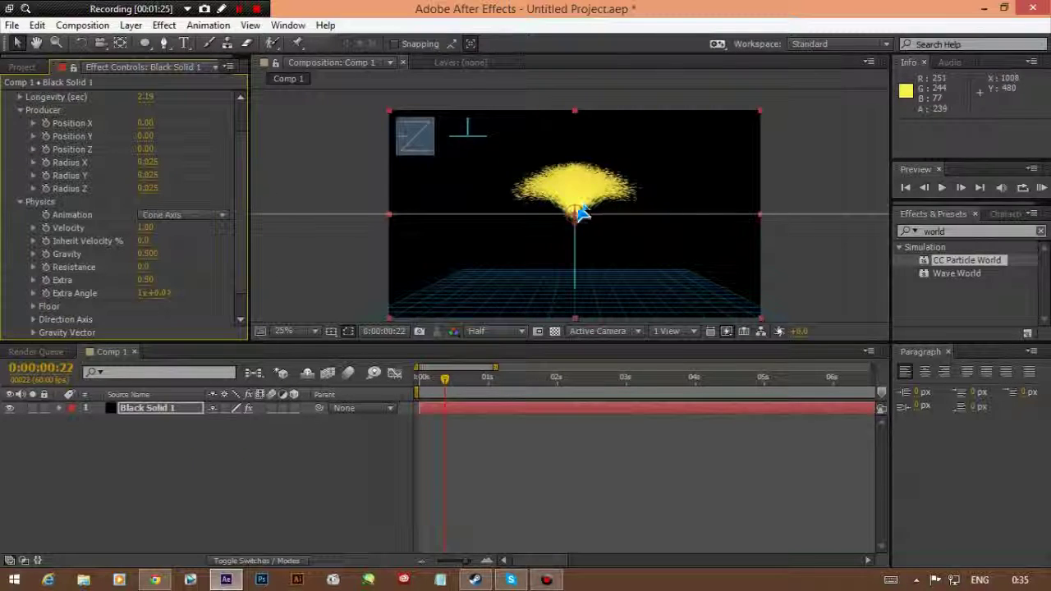
mouse_move(445, 386)
left_mouse_down()
mouse_move(516, 386)
mouse_move(422, 376)
mouse_move(472, 374)
mouse_move(457, 376)
left_mouse_up()
left_click(181, 215)
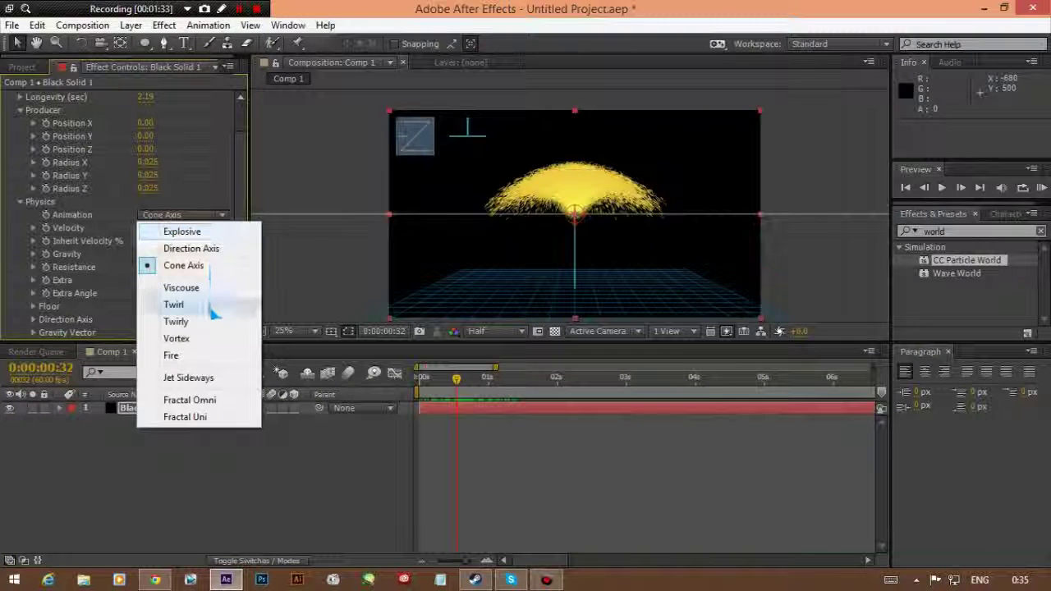
left_click(205, 286)
left_click_drag(459, 377, 441, 393)
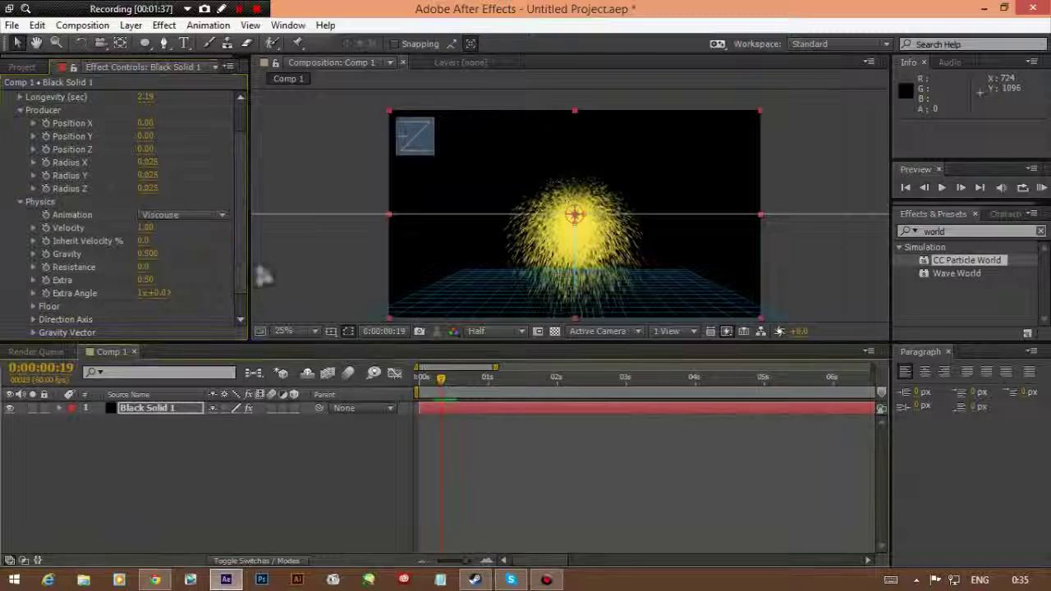
Try the Twirl and Twirly animation types on the particles, previewing each around the one-second mark.
left_click(209, 216)
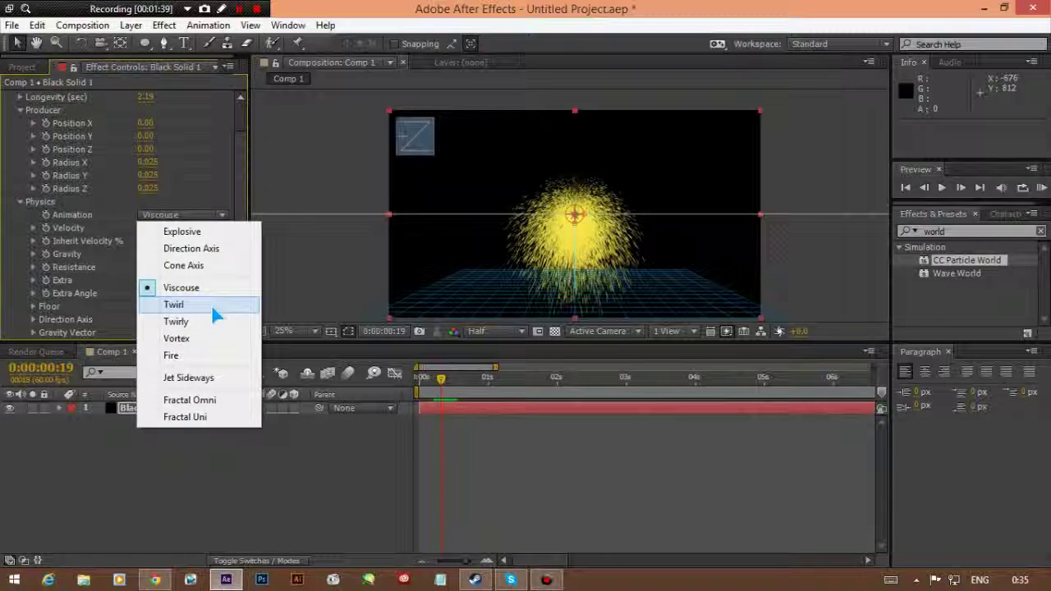
left_click(215, 305)
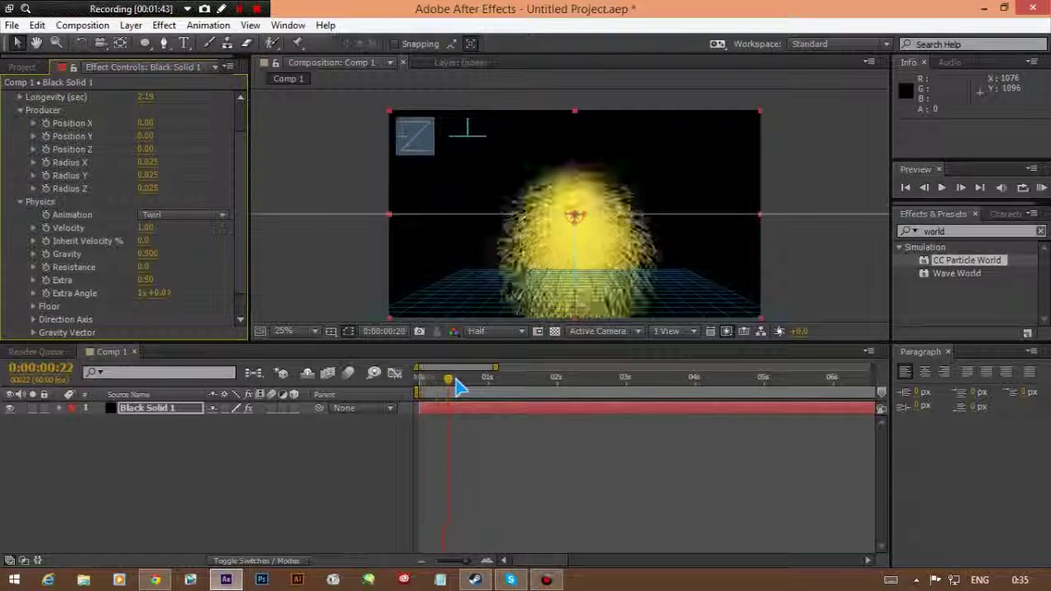
left_click_drag(482, 374, 481, 376)
left_click(188, 216)
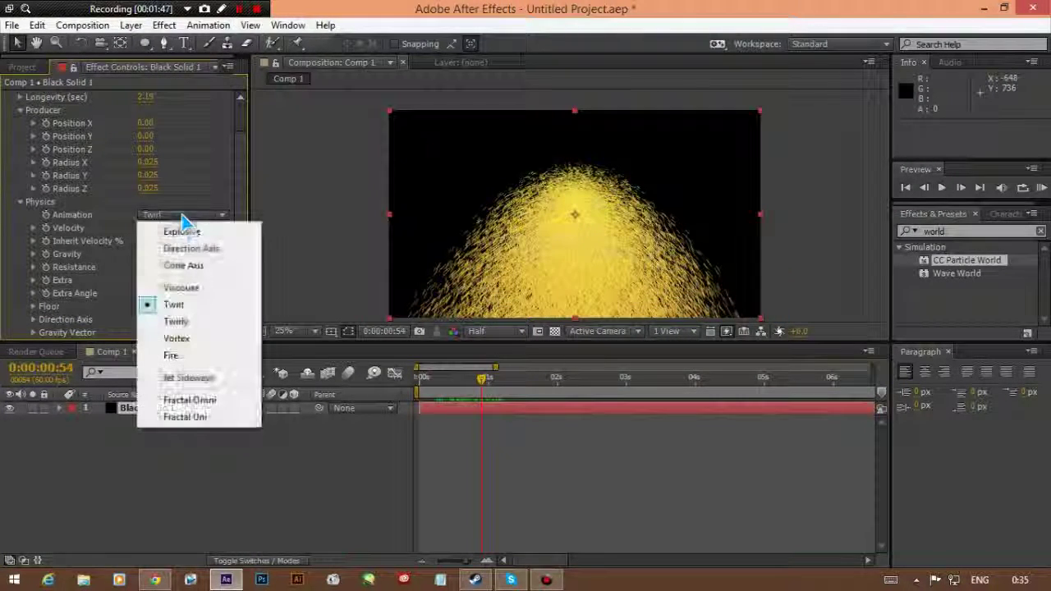
left_click(190, 320)
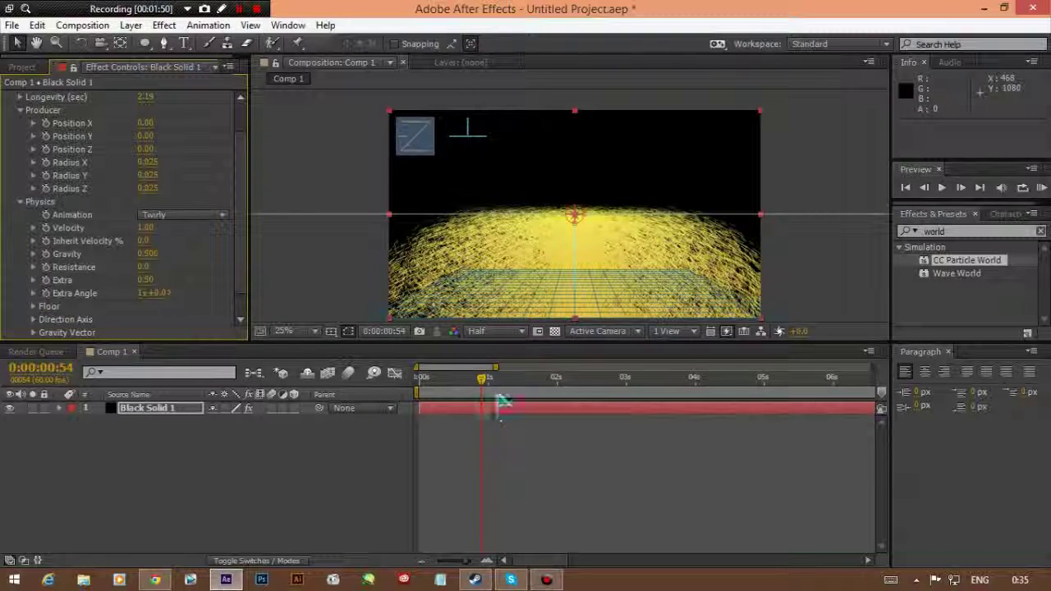
mouse_move(485, 392)
left_mouse_down()
mouse_move(457, 387)
mouse_move(589, 399)
mouse_move(473, 394)
mouse_move(462, 408)
mouse_move(530, 407)
mouse_move(489, 408)
left_mouse_up()
Try the Vortex and Fire animation types on the particles, scrubbing the timeline to preview each.
left_click(199, 214)
left_click(186, 341)
left_click_drag(490, 386, 444, 385)
left_click_drag(517, 392, 555, 394)
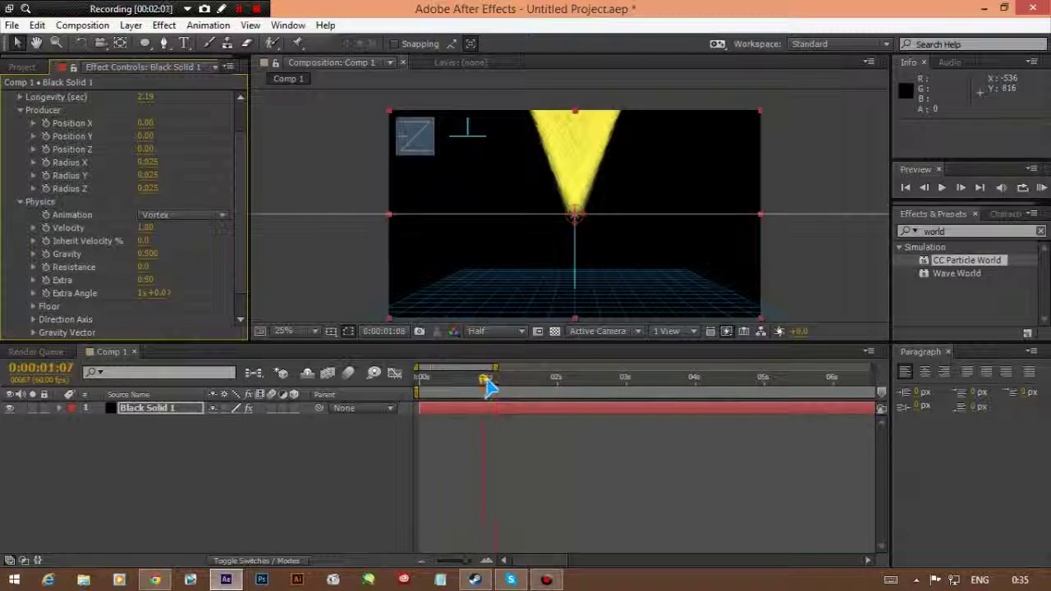
left_click(193, 215)
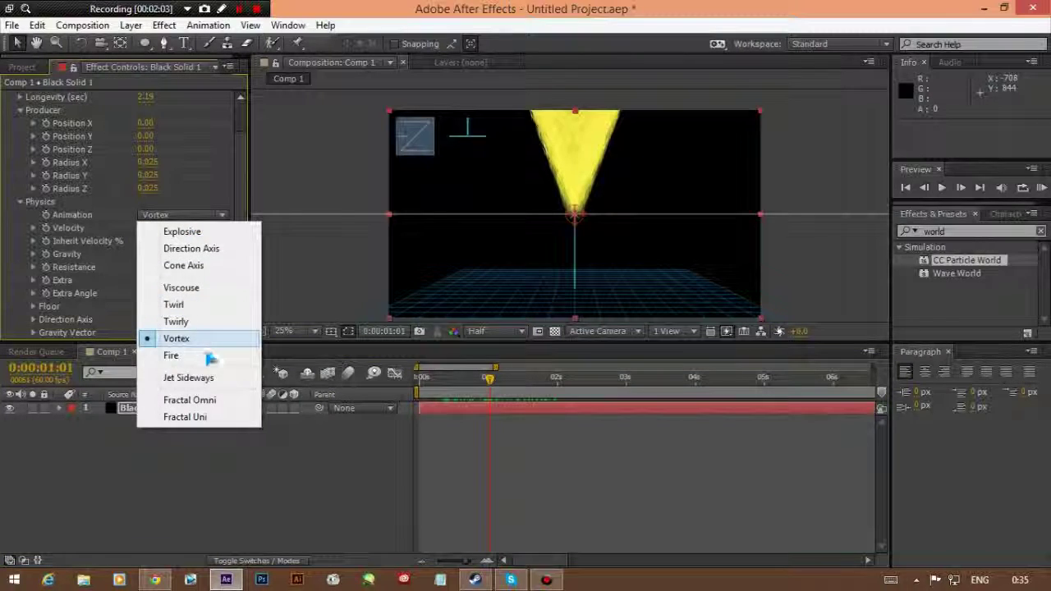
left_click(171, 356)
mouse_move(491, 387)
left_mouse_down()
mouse_move(420, 378)
mouse_move(511, 382)
mouse_move(408, 375)
mouse_move(486, 379)
left_mouse_up()
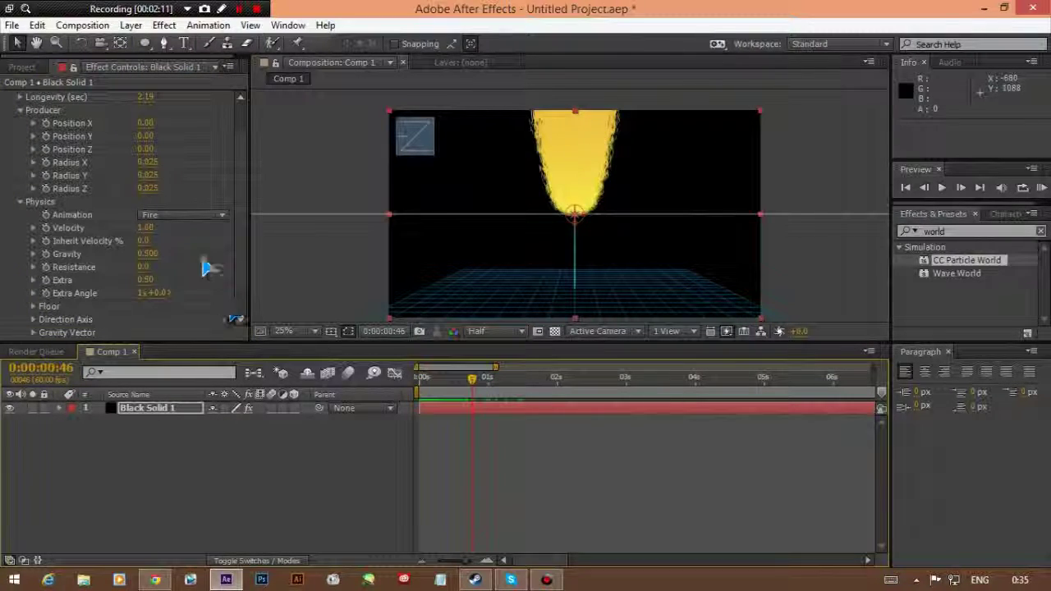
Try the Jet Sideways and Fractal Omni animation types on the particles, previewing each within the first second.
left_click(168, 216)
left_click(234, 378)
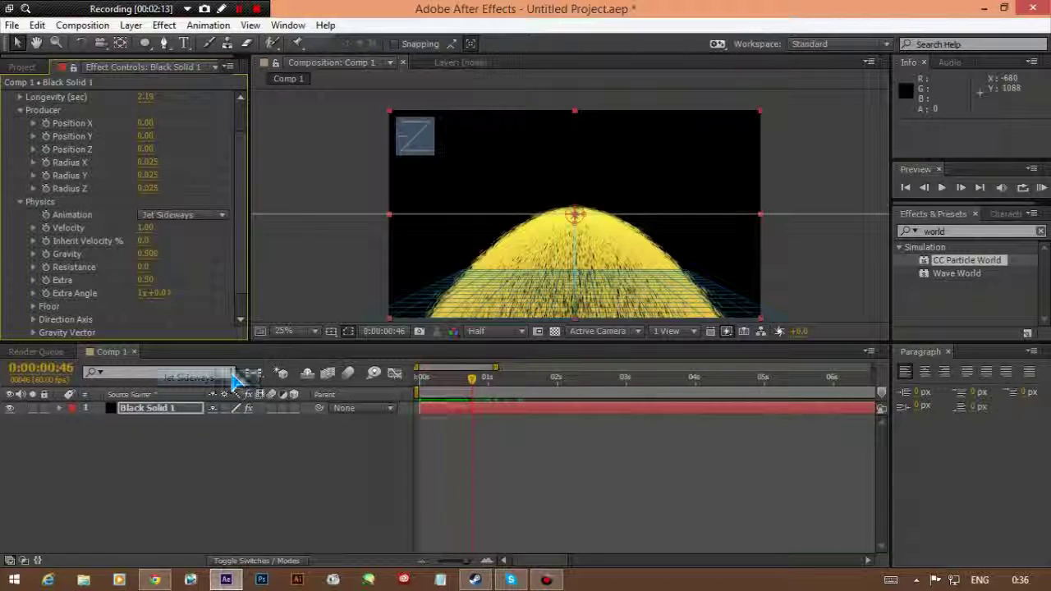
left_click_drag(478, 386, 413, 388)
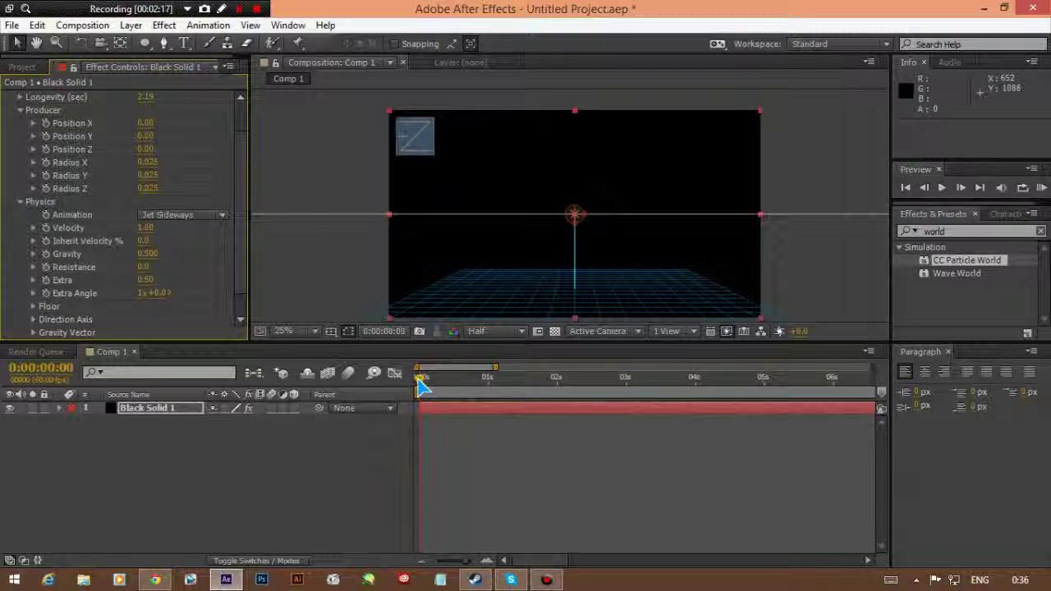
left_click_drag(419, 382, 446, 386)
left_click(199, 216)
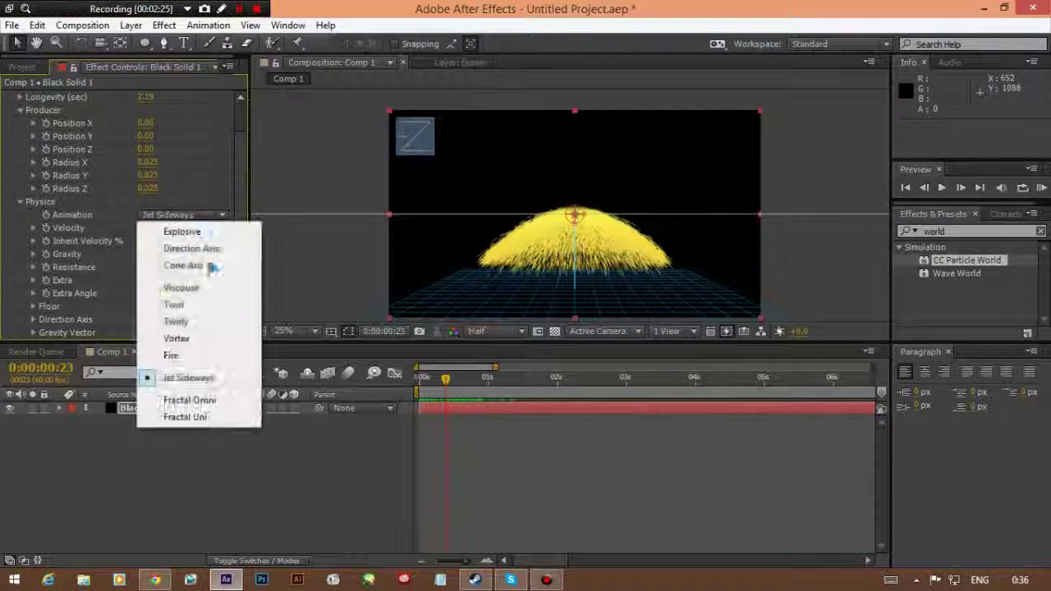
left_click(197, 400)
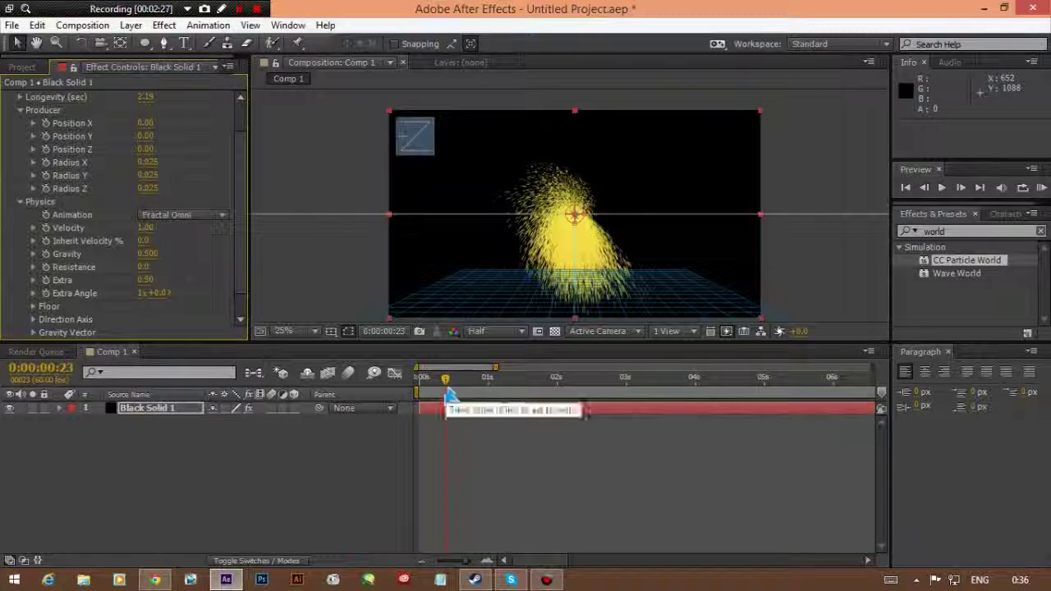
left_click_drag(428, 390, 449, 396)
Set the Physics Animation type to Fractal Uni and preview it around frame 34, undoing any accidental change to the layer.
left_click(205, 214)
left_click(201, 417)
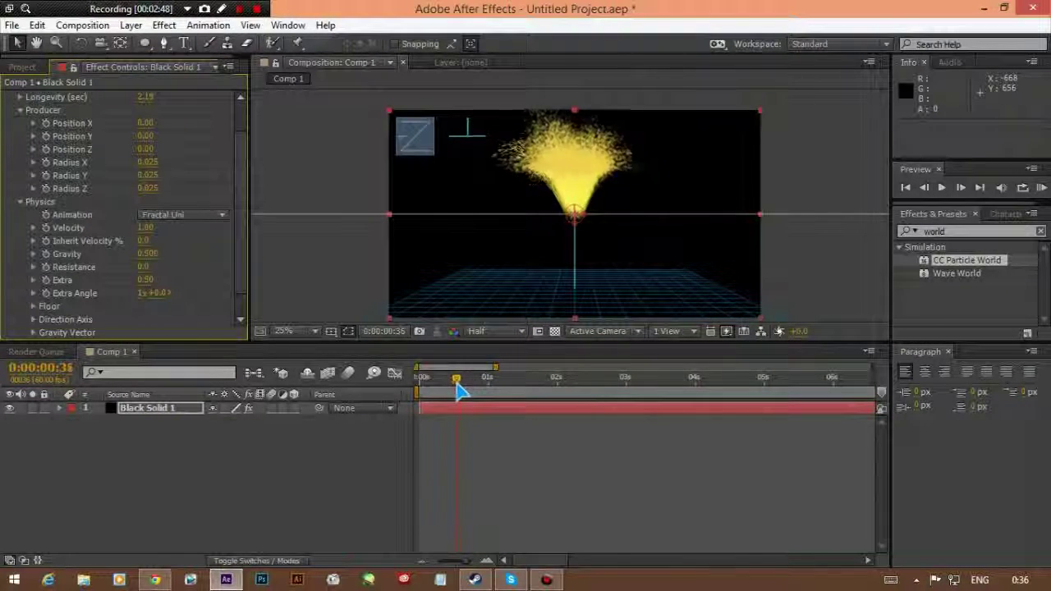
left_click_drag(761, 217, 645, 270)
key("ctrl+z")
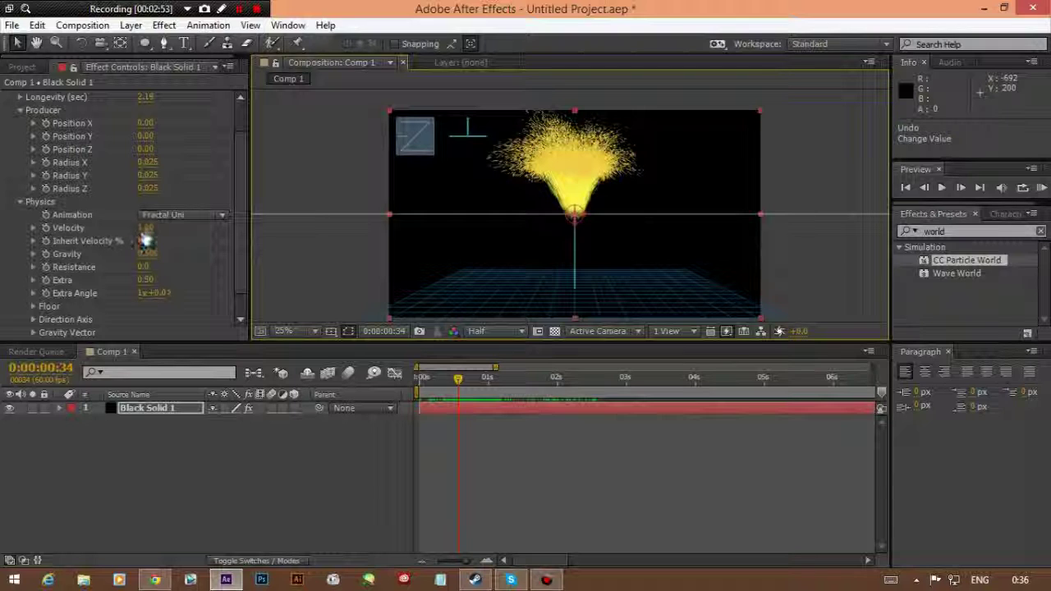
Try raising the particles' Physics Velocity to about 1.49.
left_click_drag(145, 228, 187, 222)
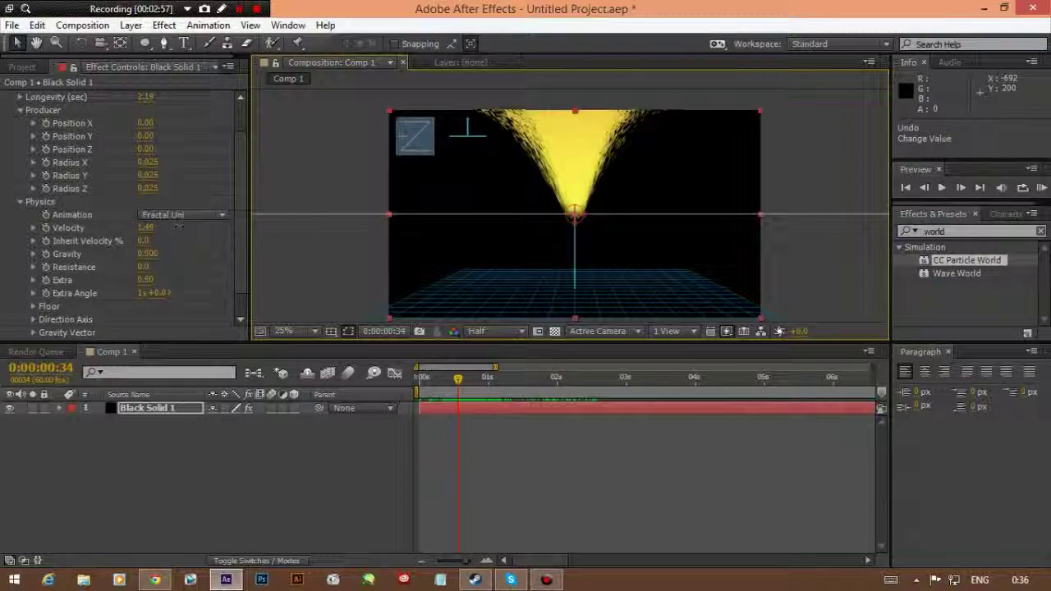
left_click_drag(179, 227, 186, 227)
Set the Physics Animation type to Explosive and raise the particles' Velocity to about 9.01.
left_click(186, 215)
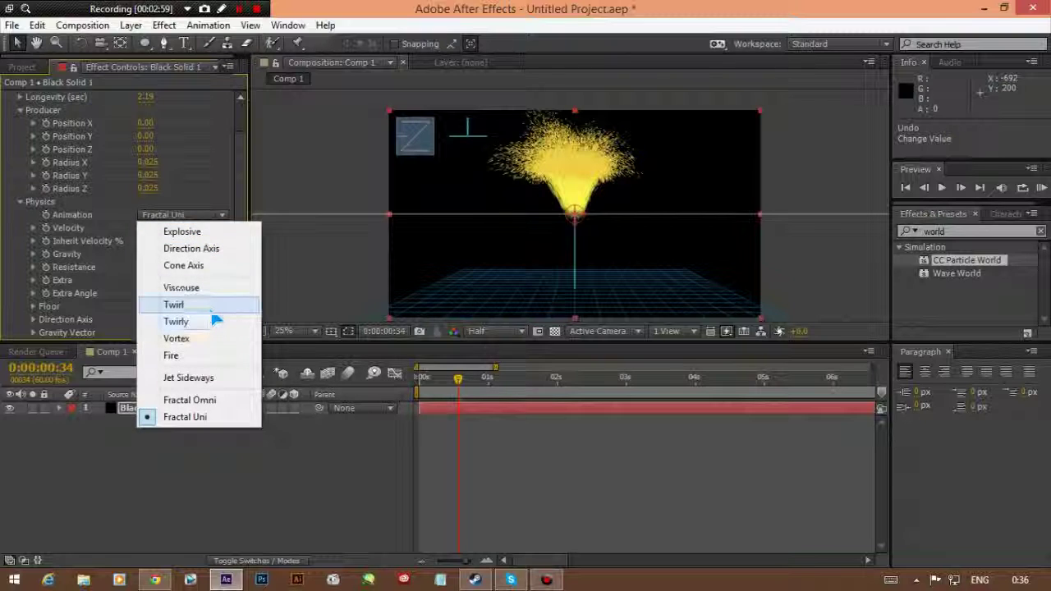
left_click(217, 233)
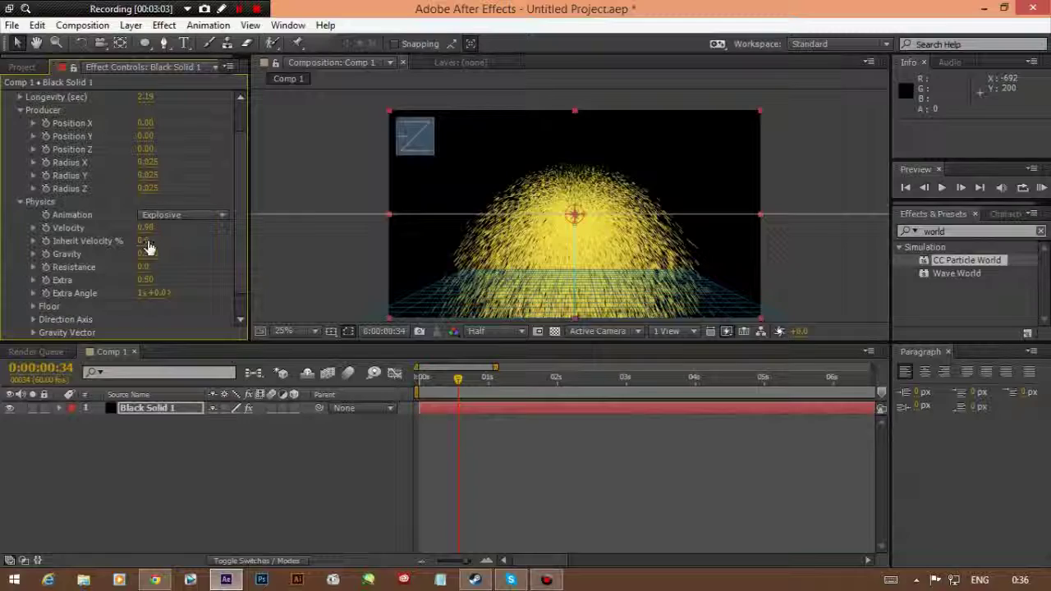
left_click_drag(141, 230, 164, 239)
left_click_drag(76, 240, 130, 244)
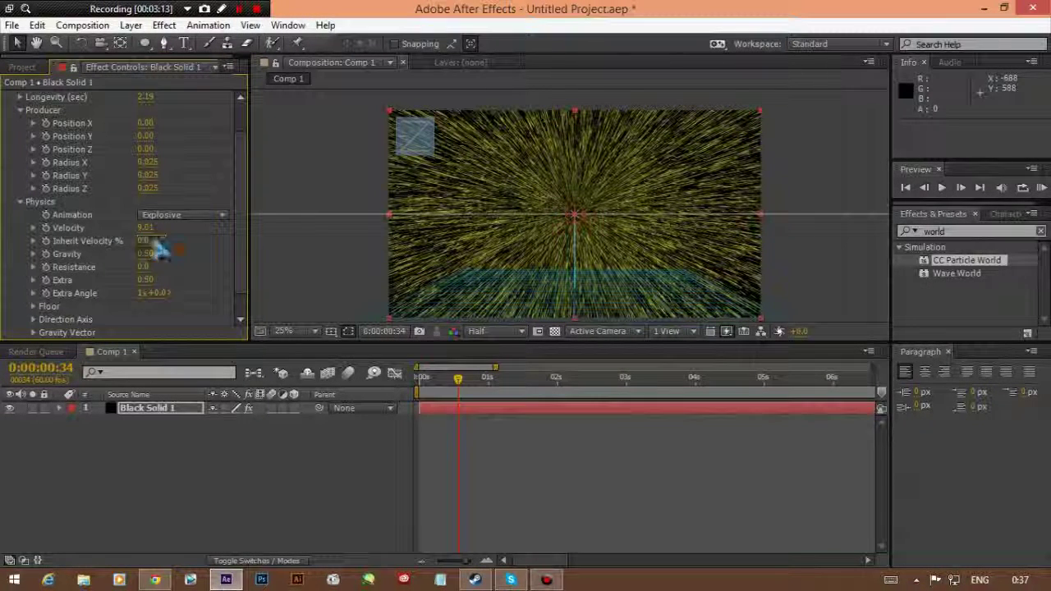
Set the particles' Physics Gravity to 0.
mouse_move(148, 256)
left_mouse_down()
mouse_move(215, 255)
mouse_move(145, 259)
left_mouse_up()
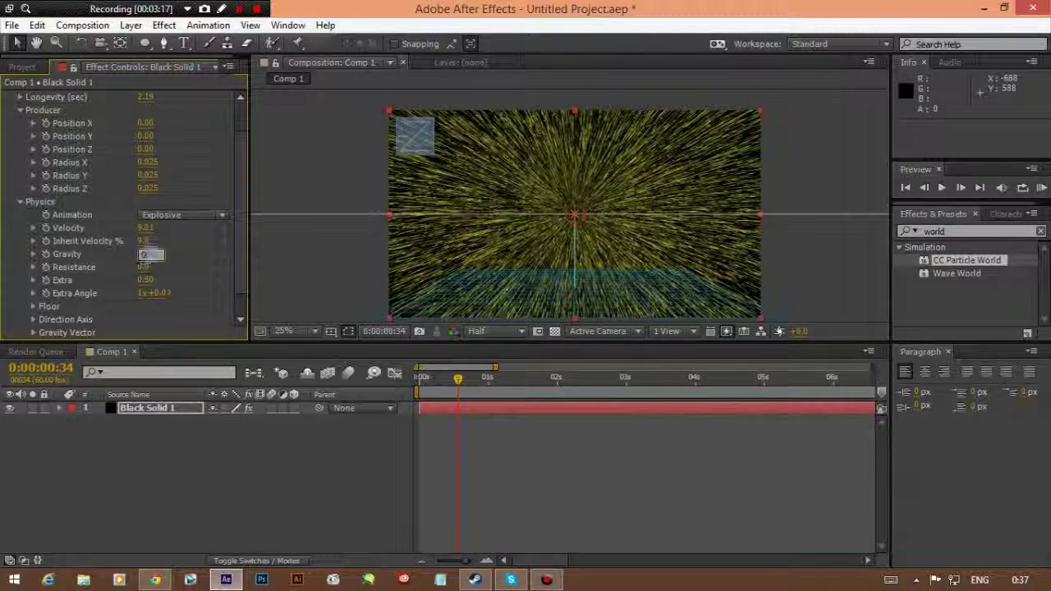
type("0")
left_click(199, 265)
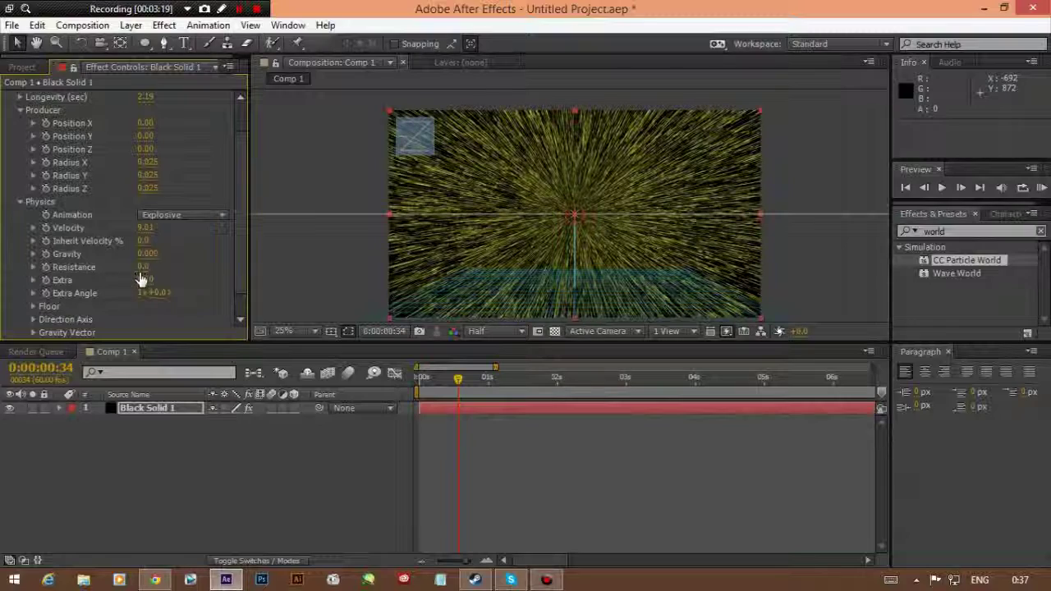
Experiment with the Physics Extra value and set it to about 0.81, undoing the last excess change.
mouse_move(145, 267)
left_mouse_down()
mouse_move(130, 267)
mouse_move(163, 267)
mouse_move(85, 279)
left_mouse_up()
left_click_drag(149, 288, 86, 280)
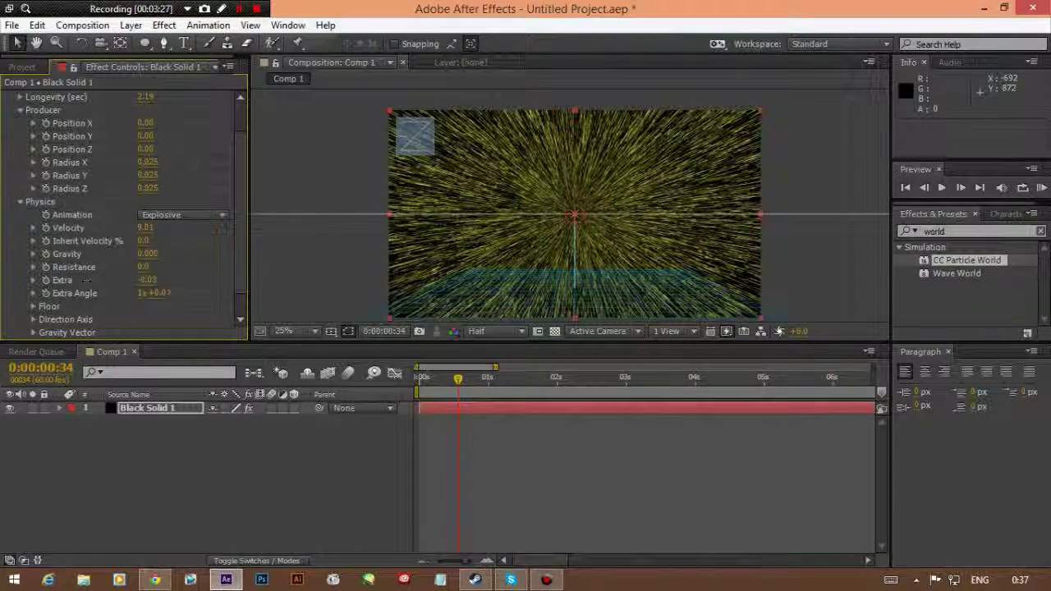
left_click_drag(194, 273, 335, 270)
mouse_move(164, 275)
left_mouse_down()
mouse_move(169, 305)
mouse_move(237, 296)
left_mouse_up()
key("ctrl+z")
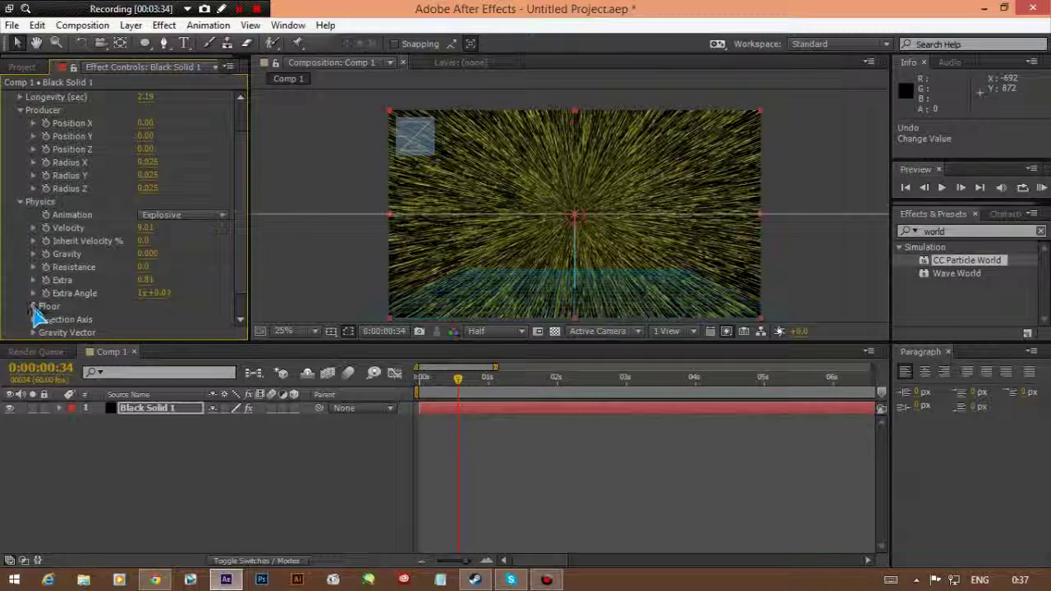
Examine the Floor settings in the Physics group and collapse them again.
left_click(34, 306)
scroll(82, 297, "down", 3)
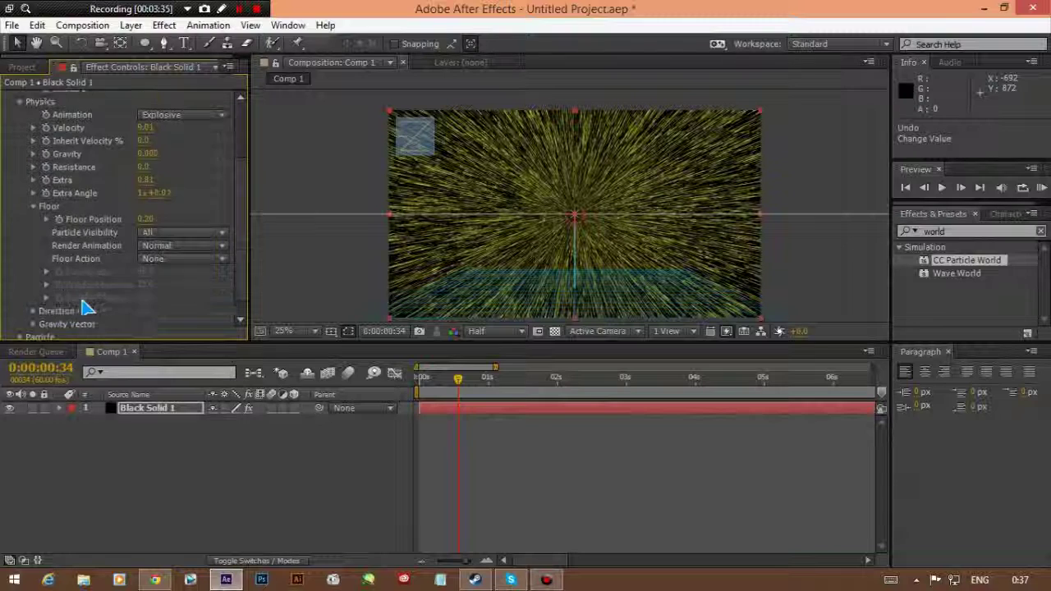
left_click(34, 207)
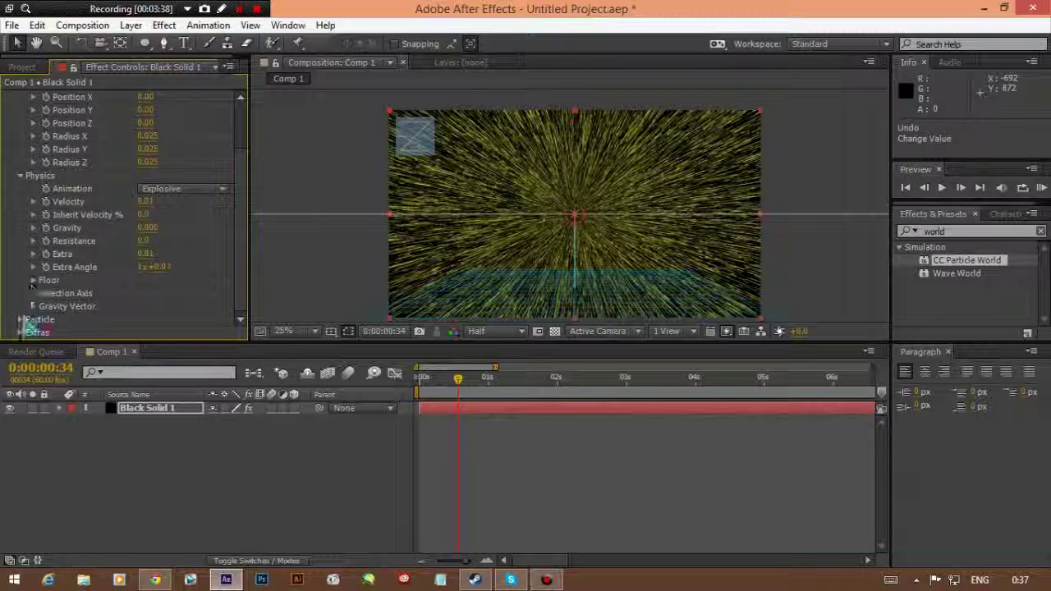
Collapse the Producer settings, expand the Particle settings and set the Color Map to Custom after trying another option.
scroll(62, 203, "up", 2)
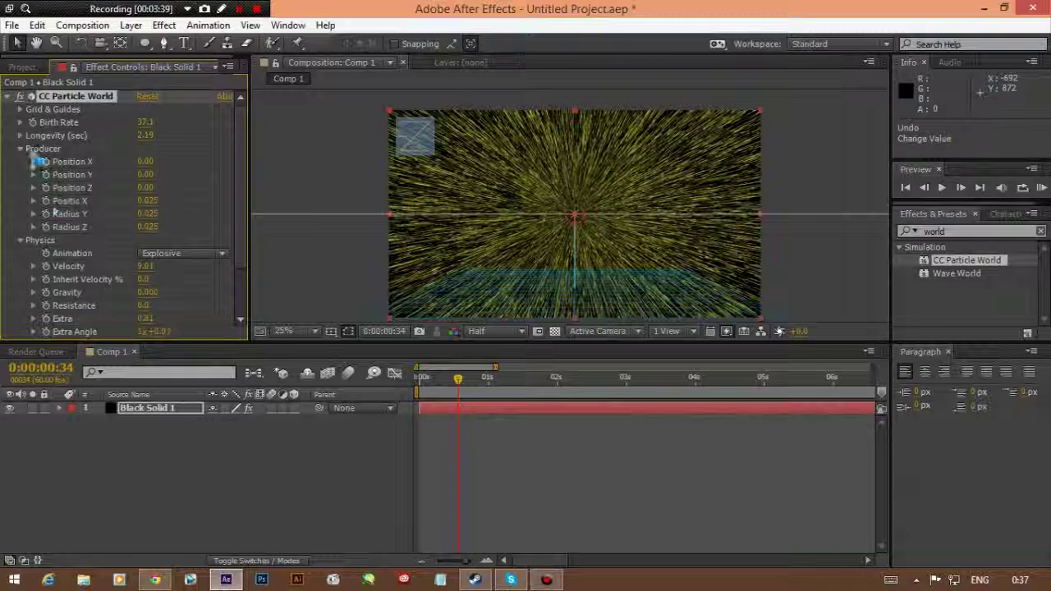
left_click(20, 149)
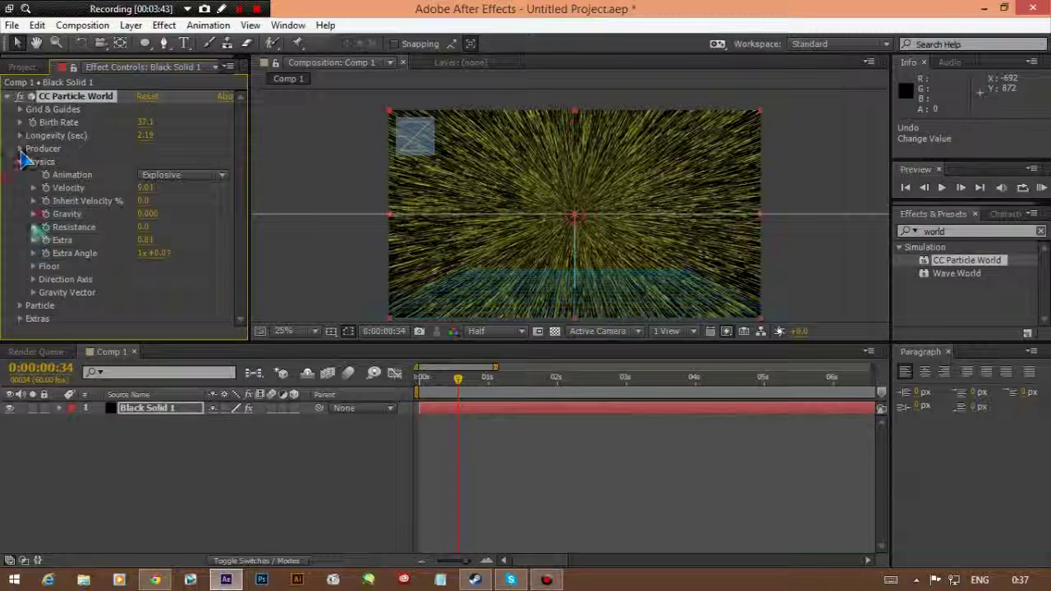
left_click(21, 306)
scroll(227, 265, "down", 1)
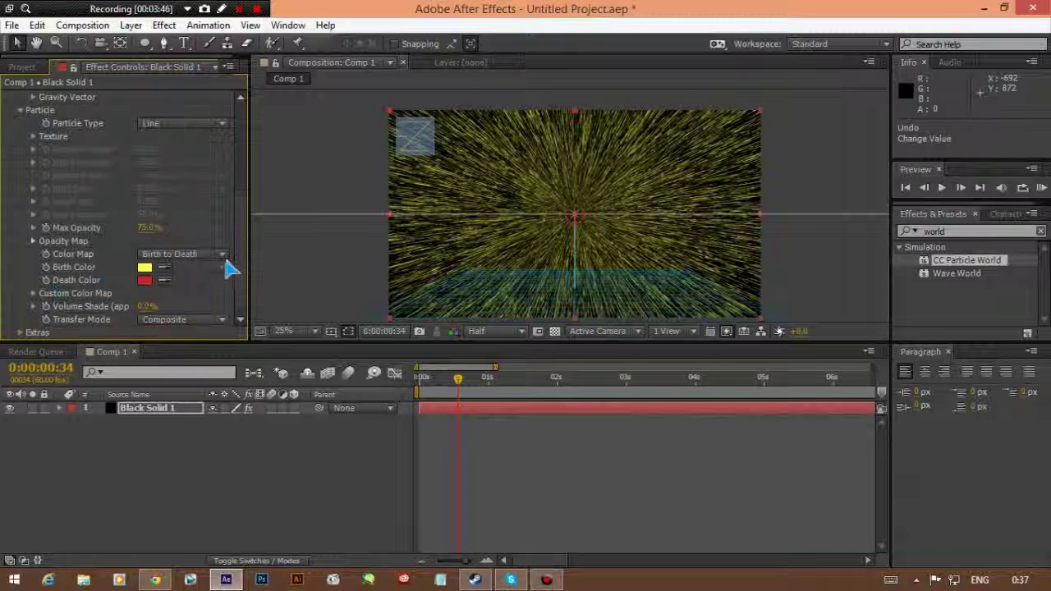
left_click(211, 255)
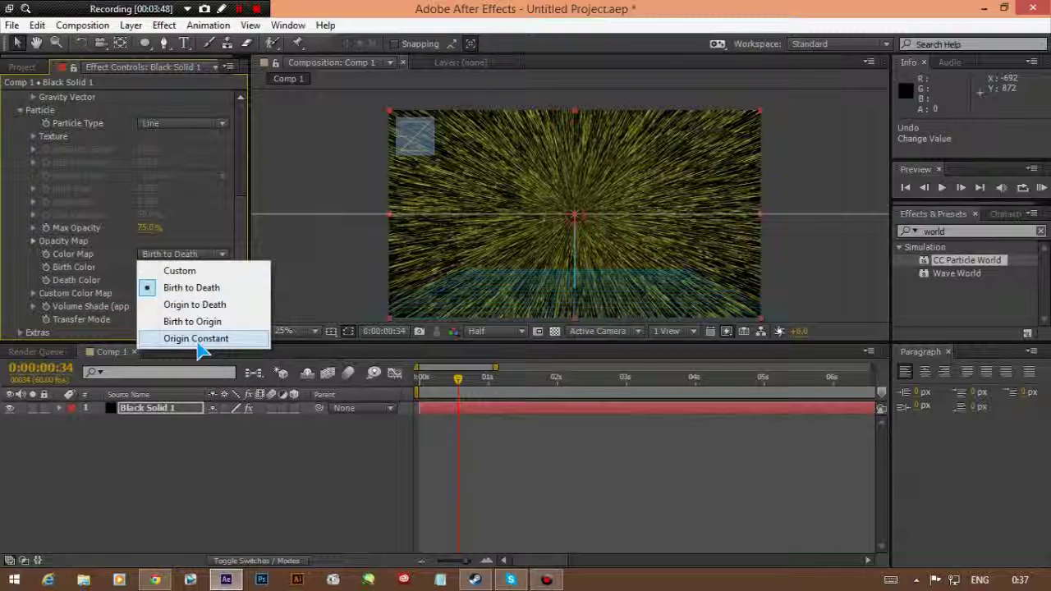
left_click(172, 341)
left_click(201, 254)
left_click(181, 272)
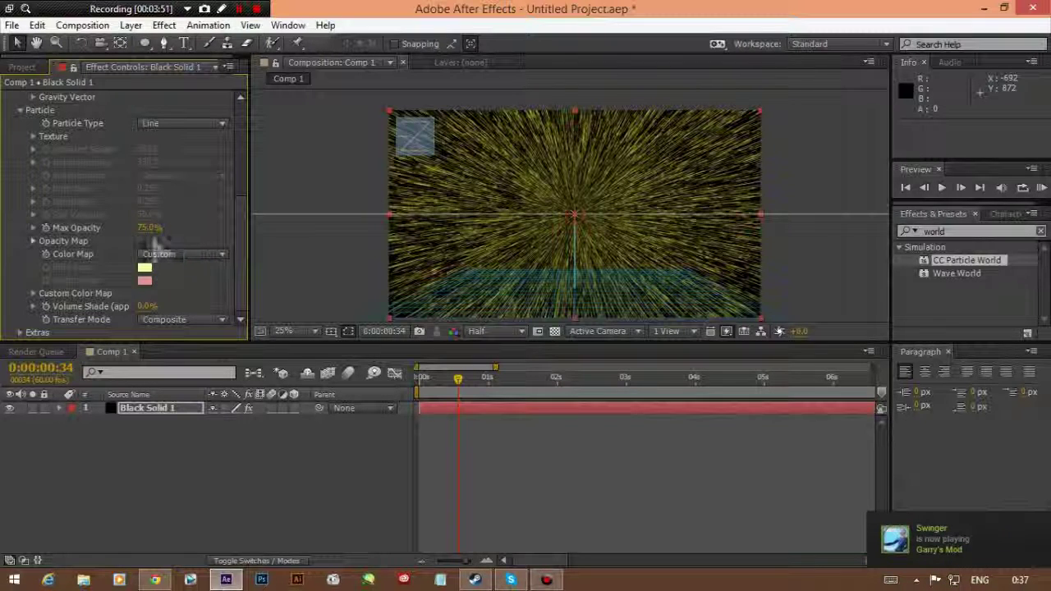
Try the Shaded Sphere and Star particle types, returning to Shaded Sphere.
left_click(177, 122)
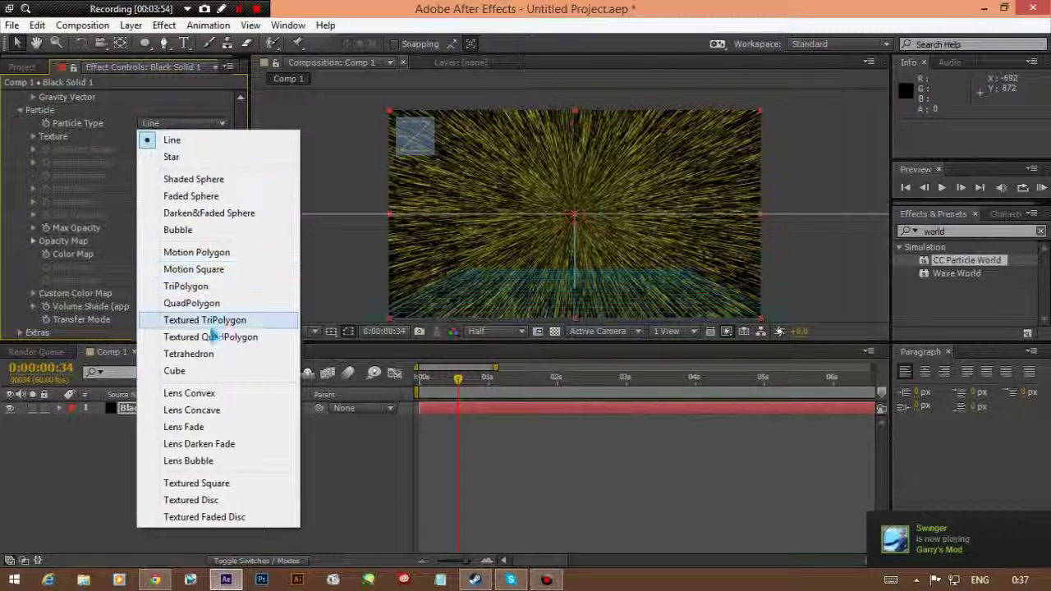
left_click(205, 181)
left_click(201, 124)
left_click(204, 164)
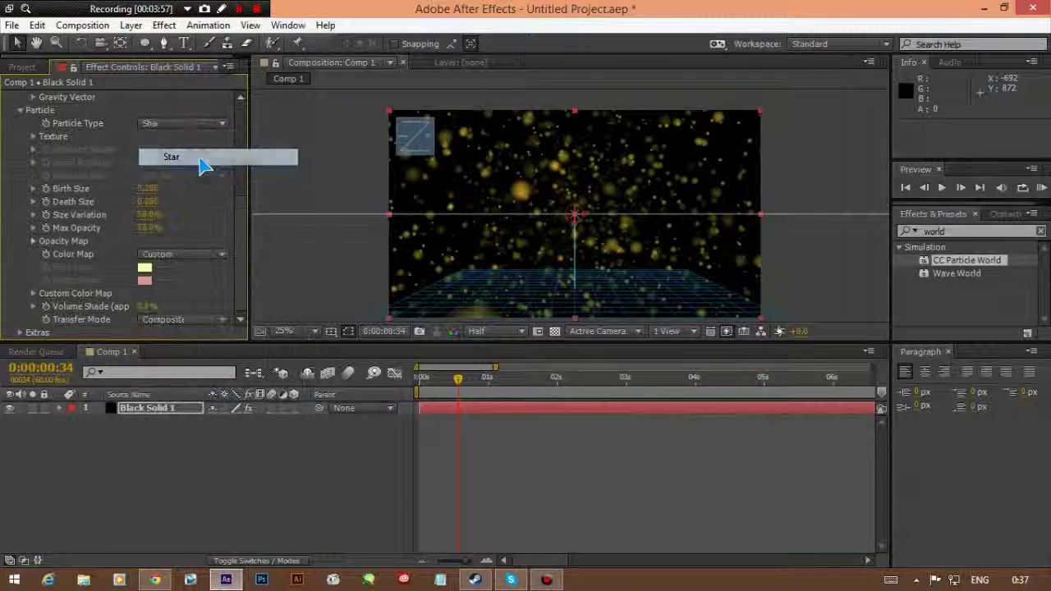
left_click(214, 124)
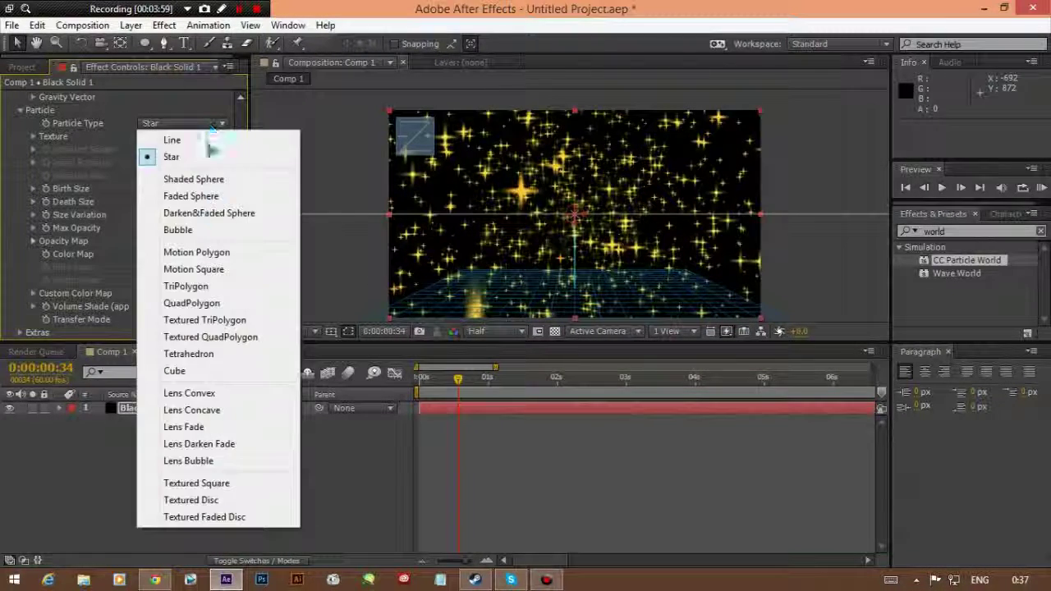
left_click(217, 182)
Try the Faded Sphere, Darken&Faded Sphere and Bubble particle types to compare their looks.
left_click(215, 125)
left_click(211, 197)
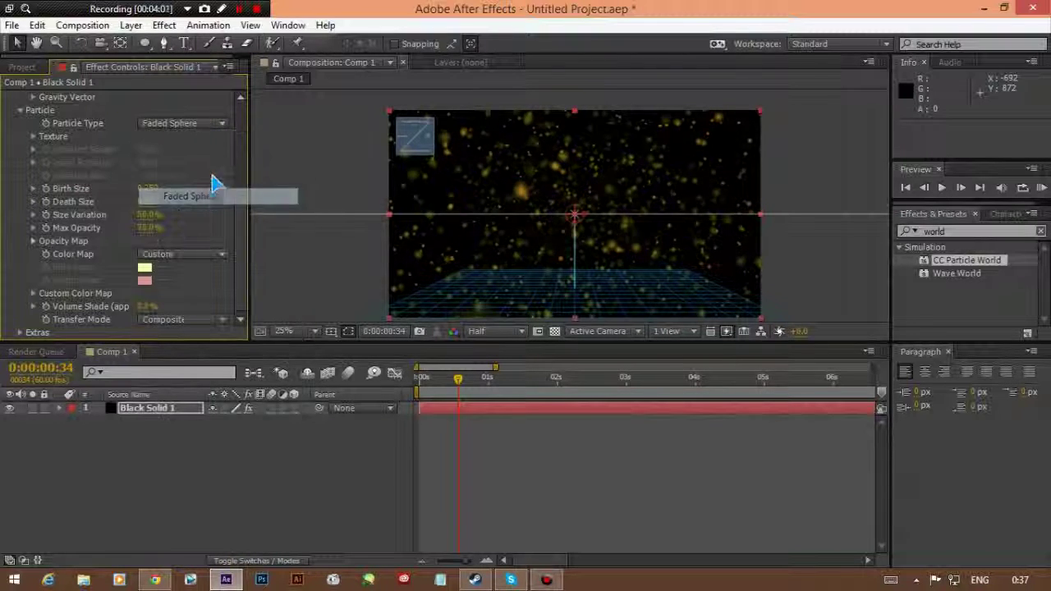
left_click(215, 127)
left_click(207, 213)
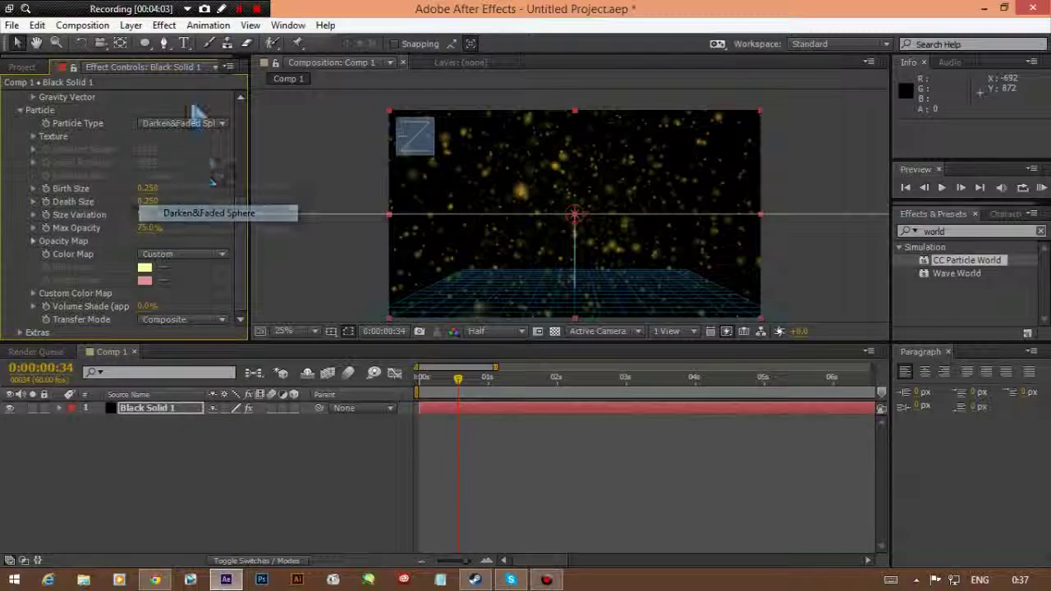
left_click(191, 124)
left_click(206, 228)
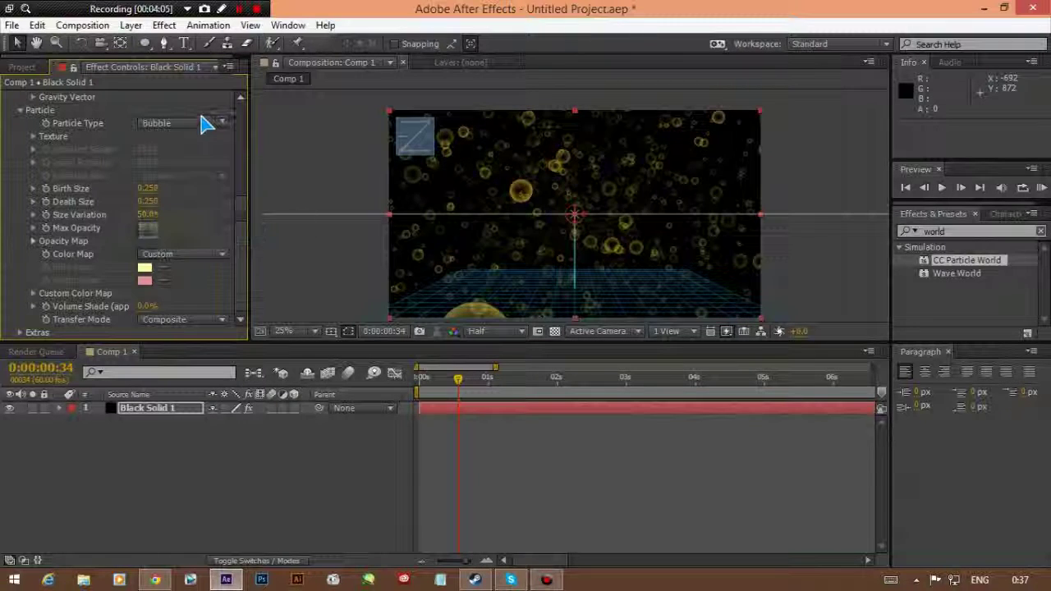
Try the Motion Polygon and Motion Square particle types and switch back to Darken&Faded Sphere.
left_click(191, 124)
left_click(215, 250)
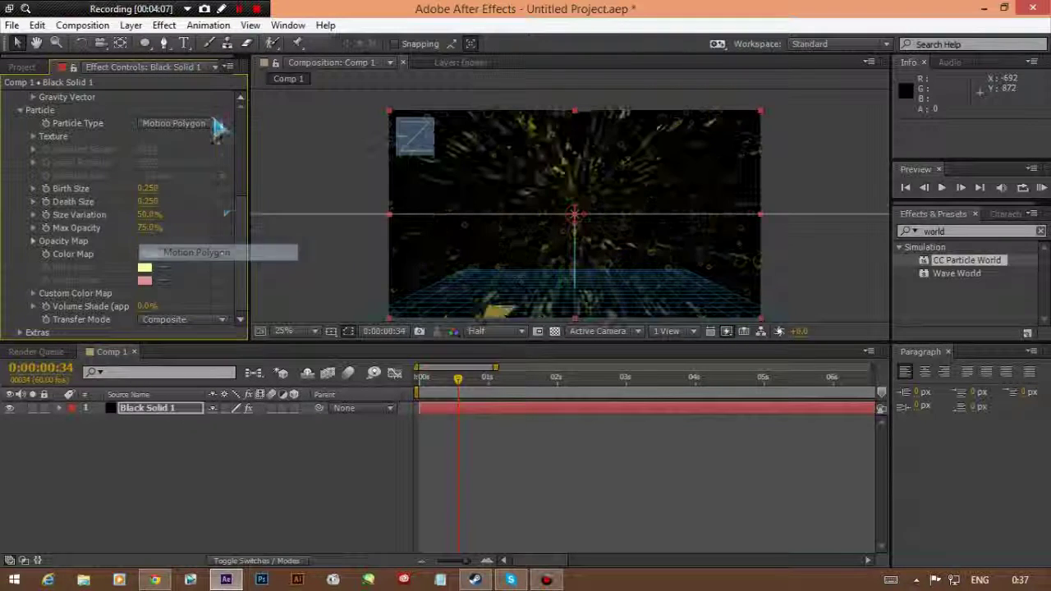
left_click(212, 125)
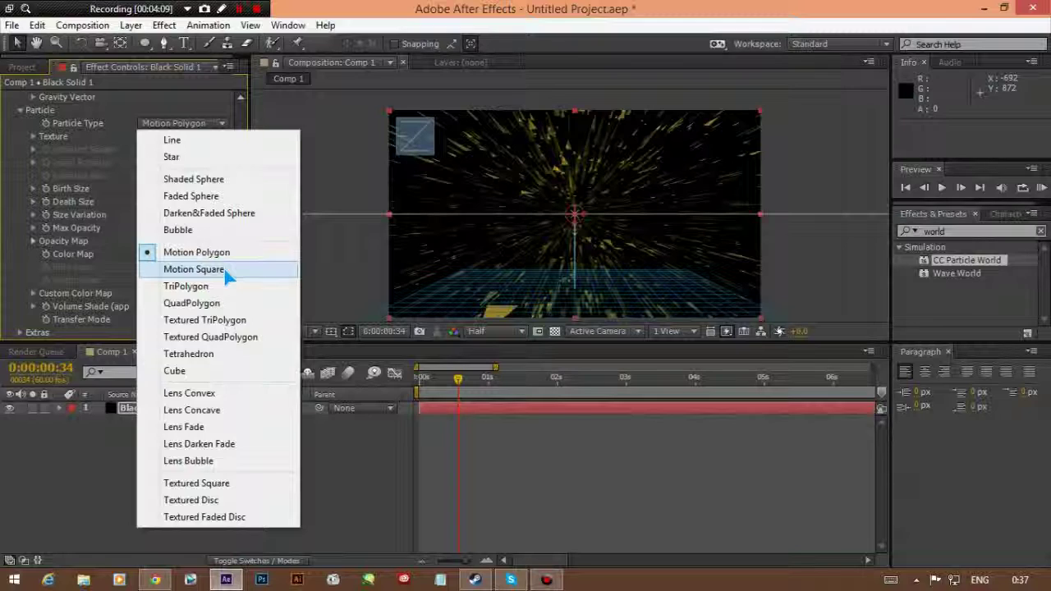
left_click(228, 272)
left_click(191, 125)
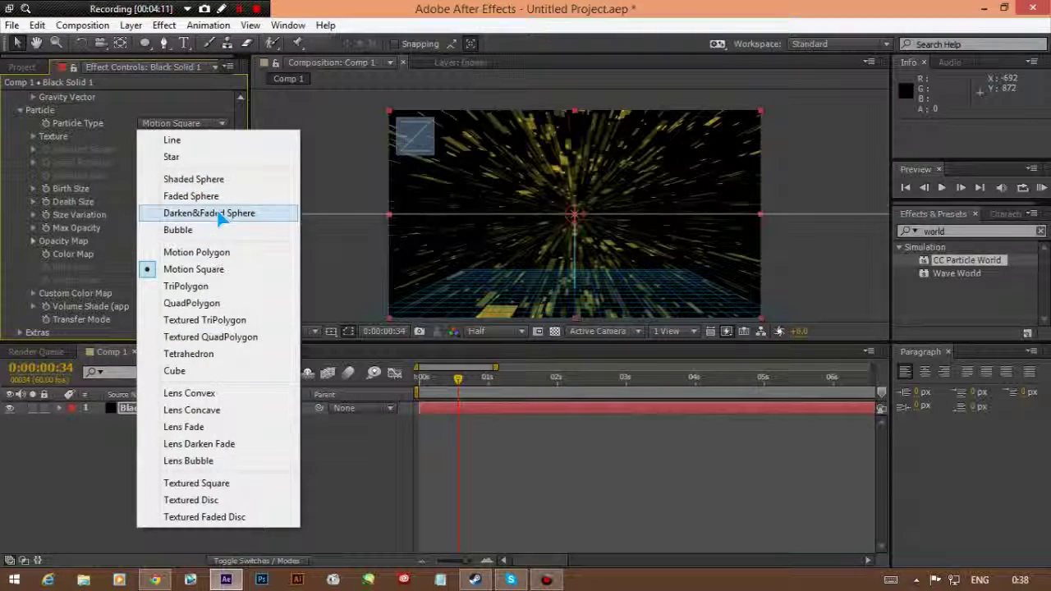
left_click(223, 212)
Try the TriPolygon, Motion Polygon and QuadPolygon particle types on the explosive particles.
left_click(207, 127)
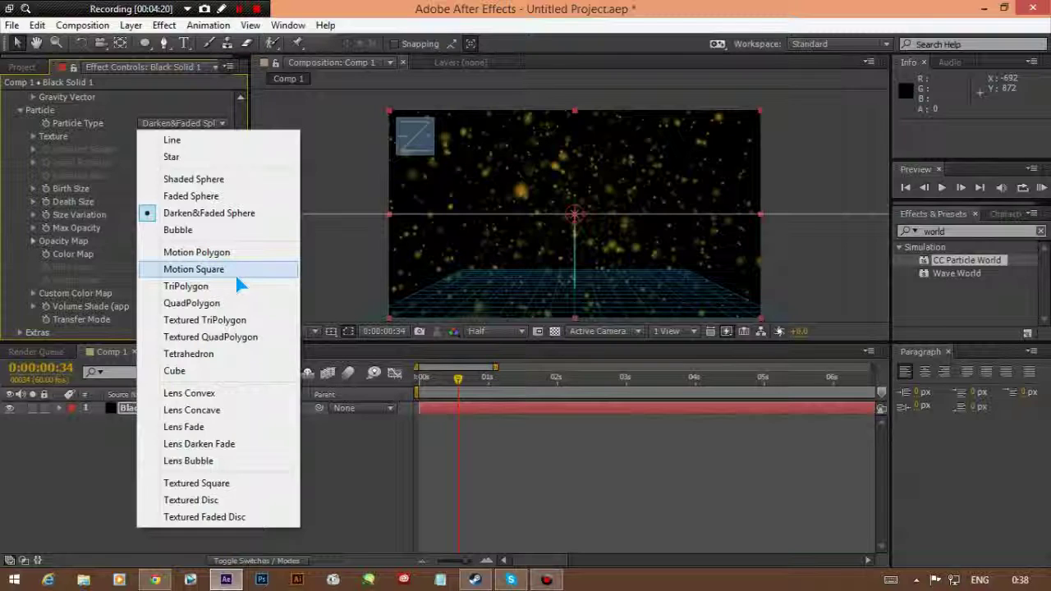
left_click(233, 292)
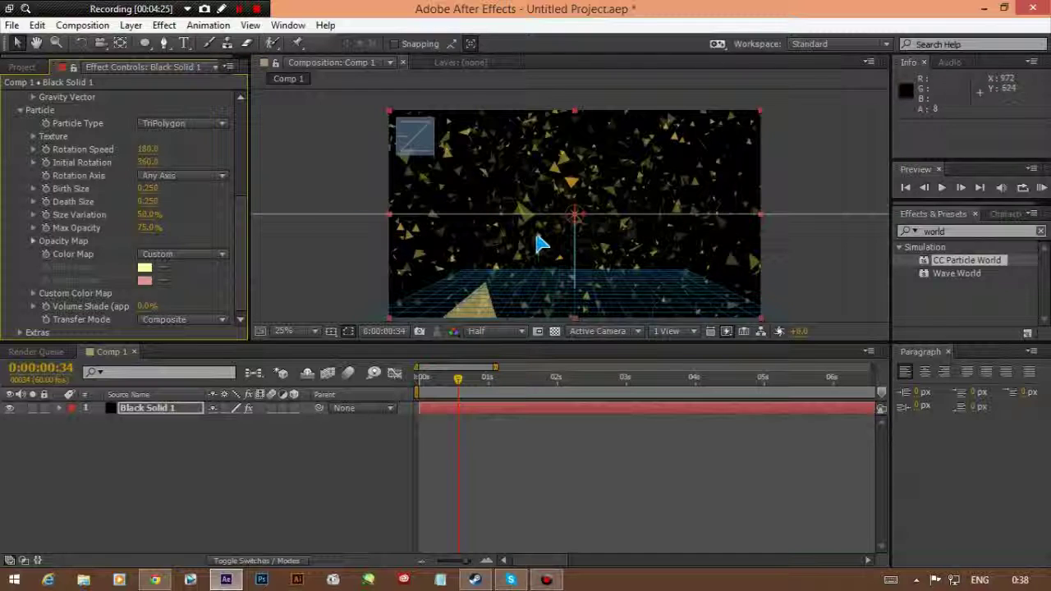
left_click(210, 125)
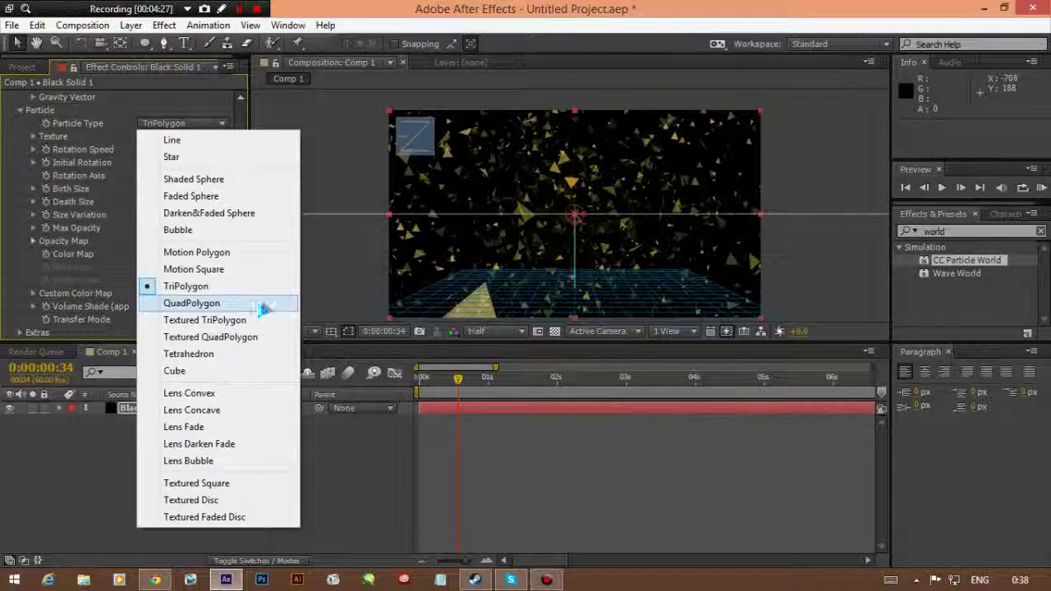
left_click(255, 252)
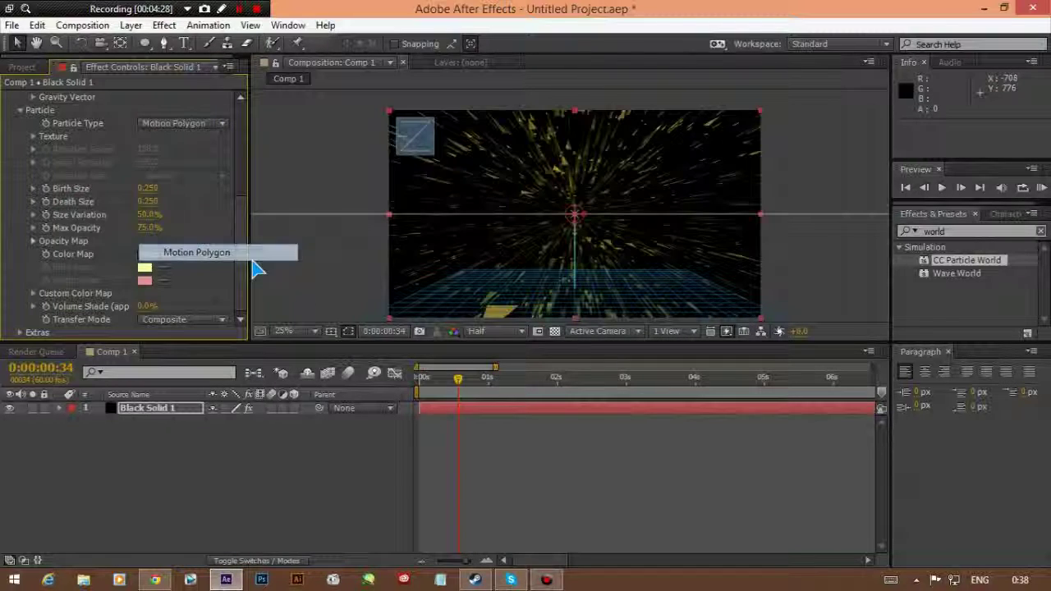
left_click(214, 125)
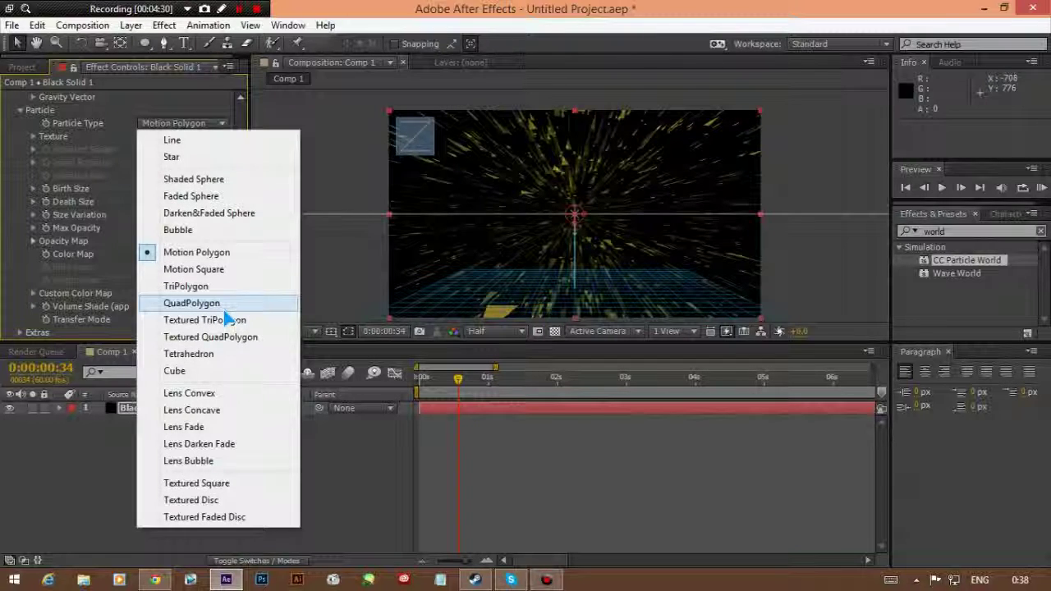
left_click(225, 309)
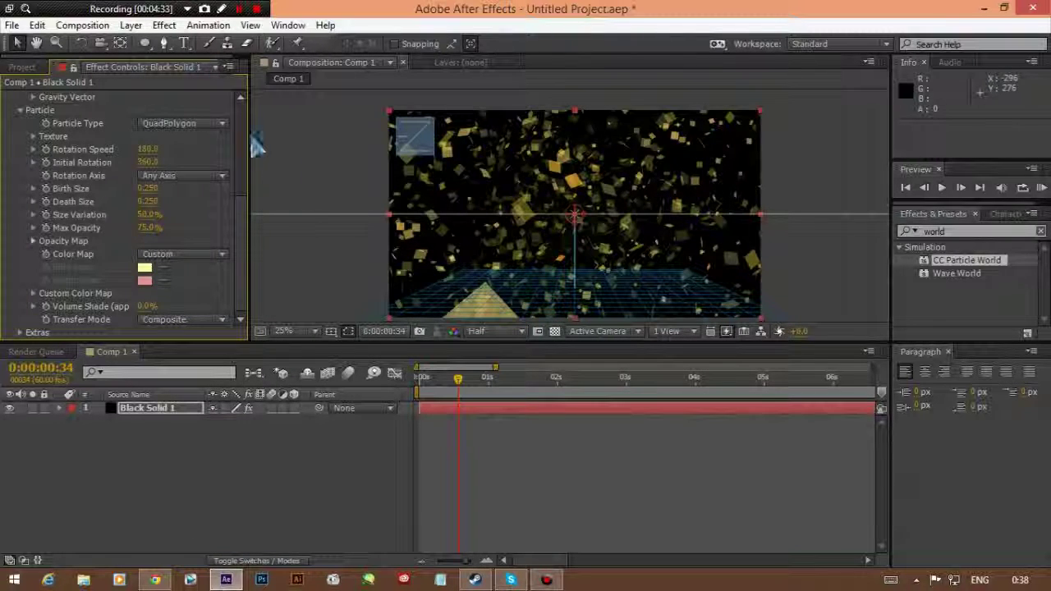
Try the Textured TriPolygon, Textured QuadPolygon and Tetrahedron particle types.
left_click(215, 130)
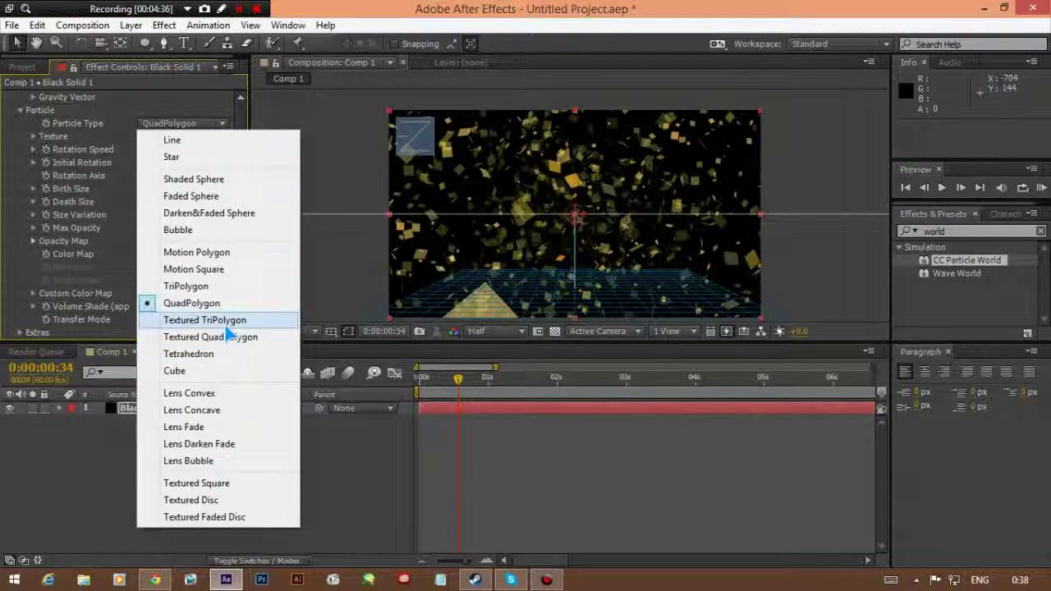
left_click(227, 326)
left_click(215, 125)
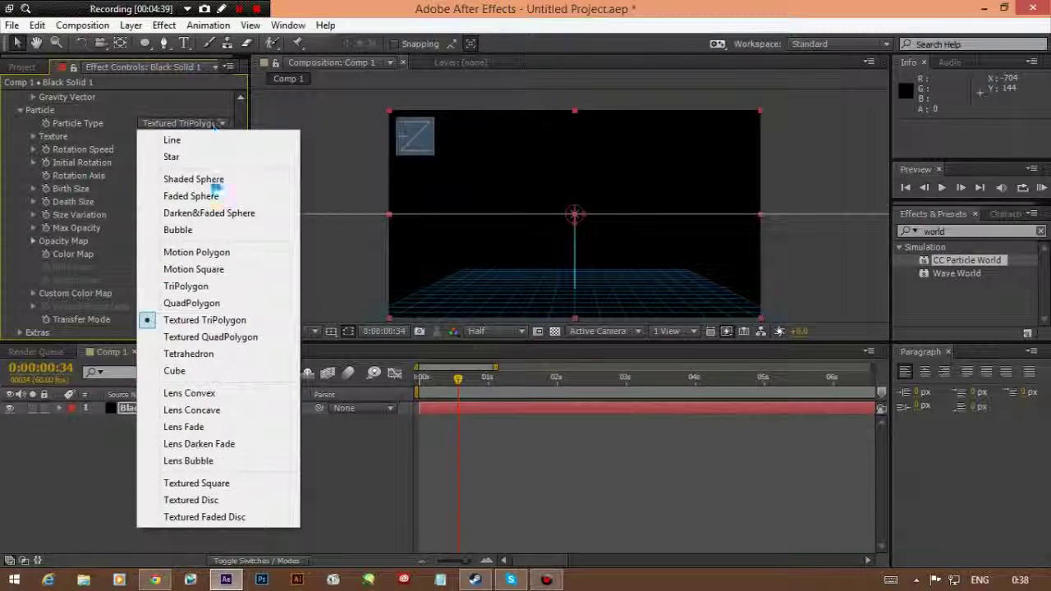
left_click(210, 337)
left_click(196, 125)
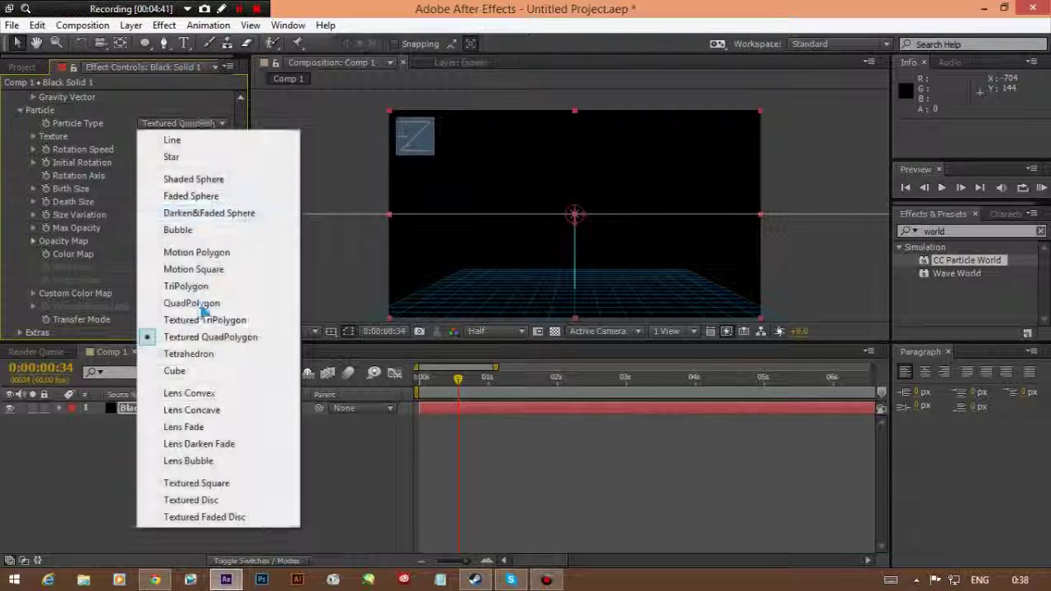
left_click(208, 361)
Preview the Cube particle type and set the Particle Type to Faded Sphere.
left_click(201, 123)
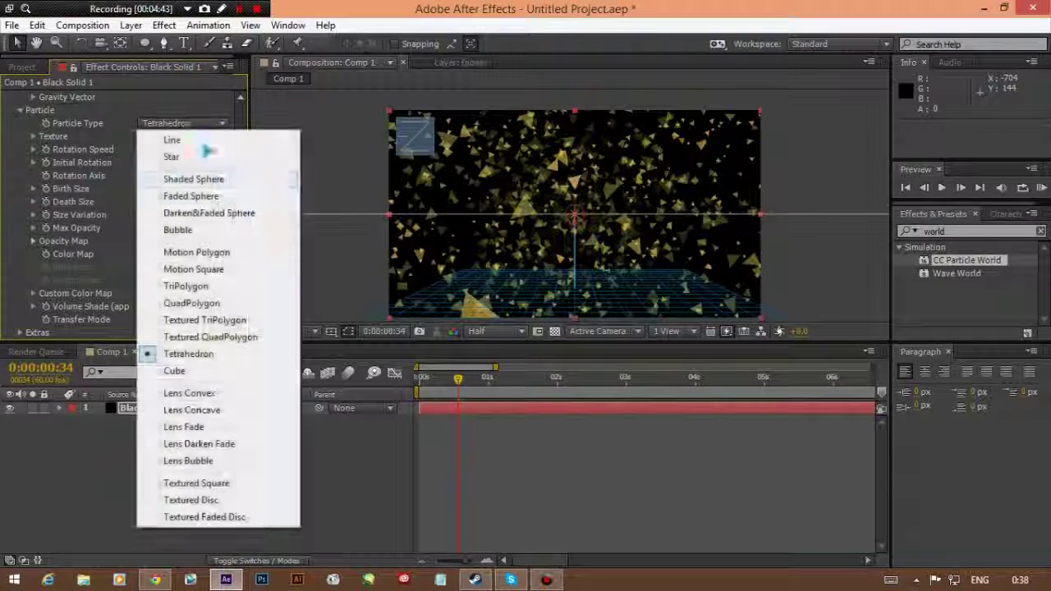
left_click(225, 374)
left_click(197, 124)
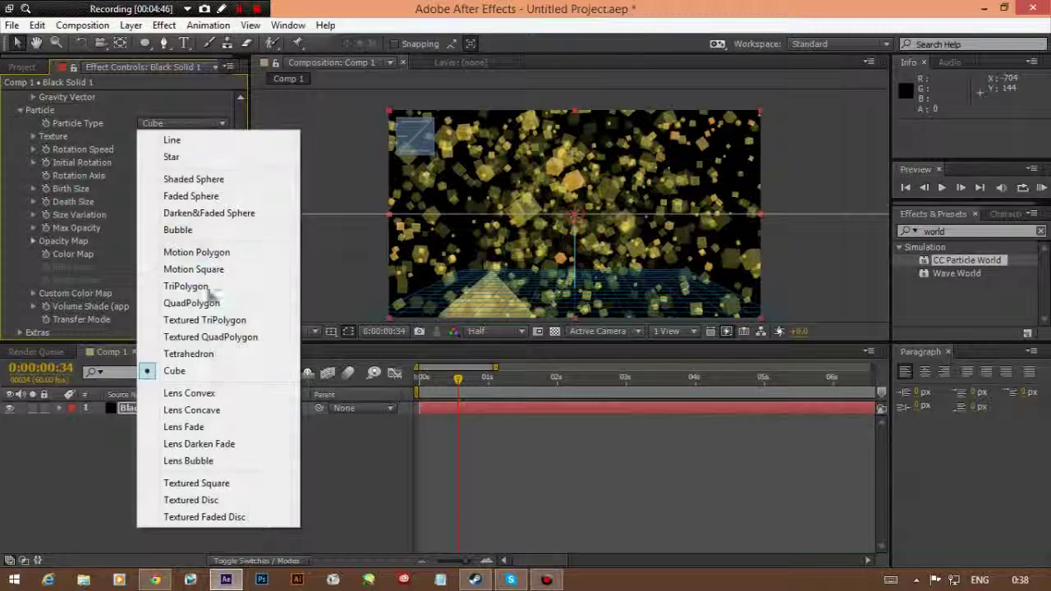
left_click(201, 197)
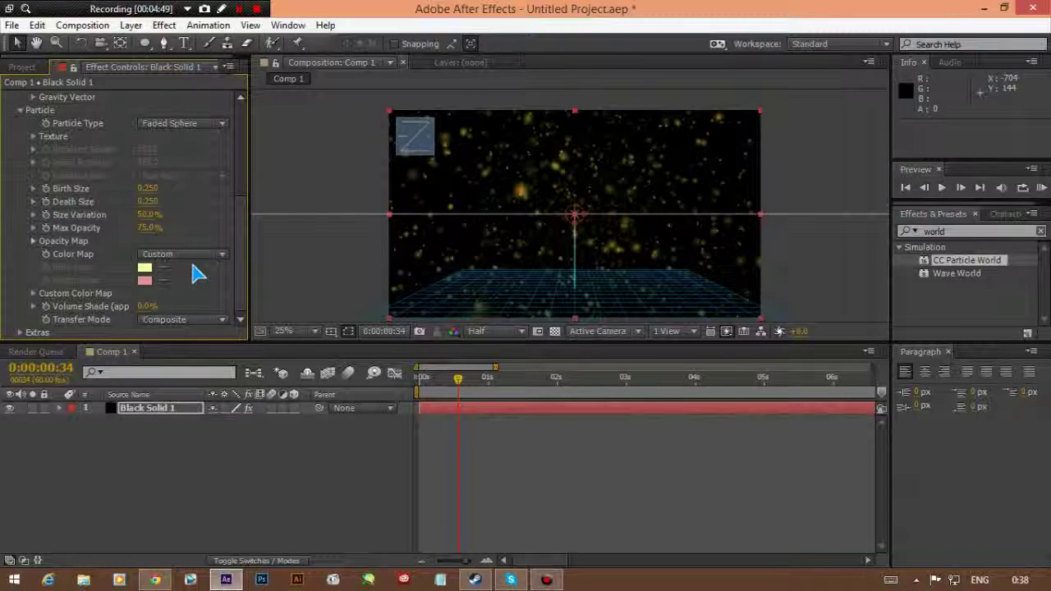
Raise the particles' Birth Size to 0.400.
mouse_move(150, 188)
left_mouse_down()
mouse_move(250, 188)
mouse_move(132, 188)
mouse_move(165, 194)
left_mouse_up()
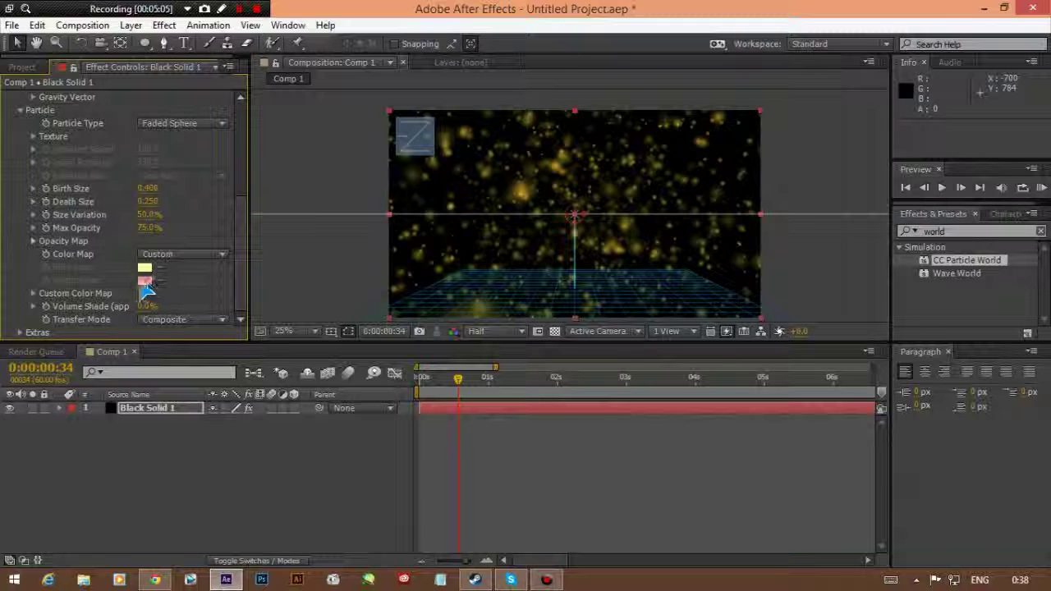
left_click(225, 579)
left_click(225, 580)
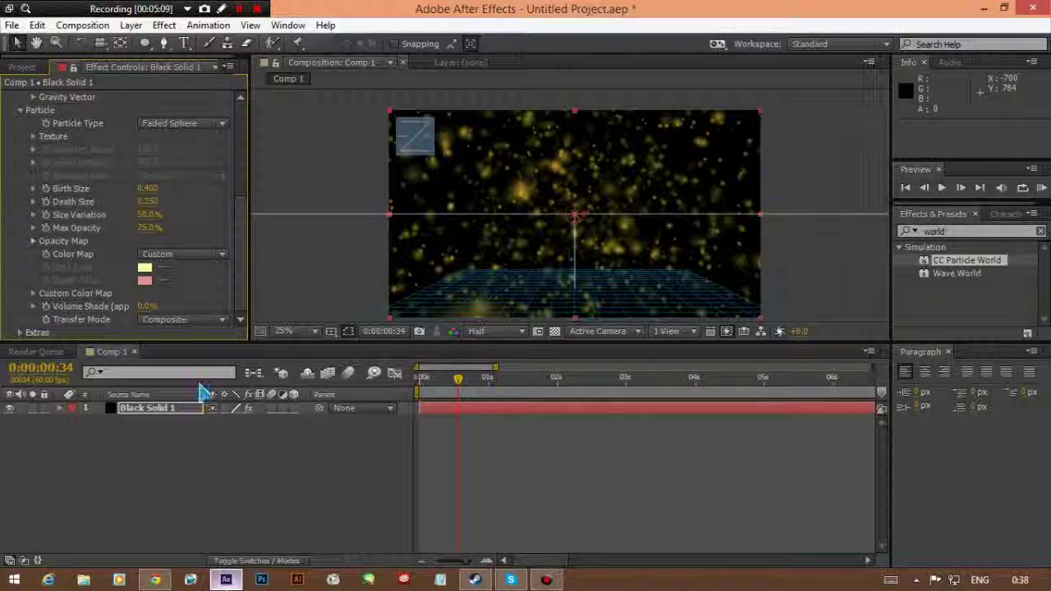
Set the Color Map to Birth to Death and make both the Birth Color and the Death Color white.
left_click(173, 256)
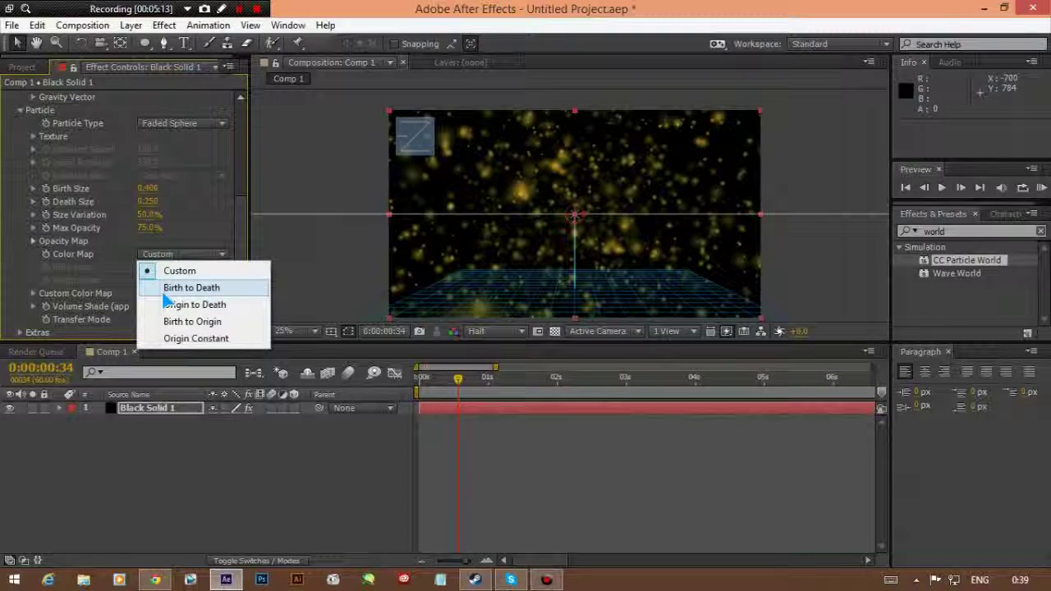
left_click(164, 287)
left_click(146, 266)
left_click_drag(374, 370, 244, 317)
left_click(606, 327)
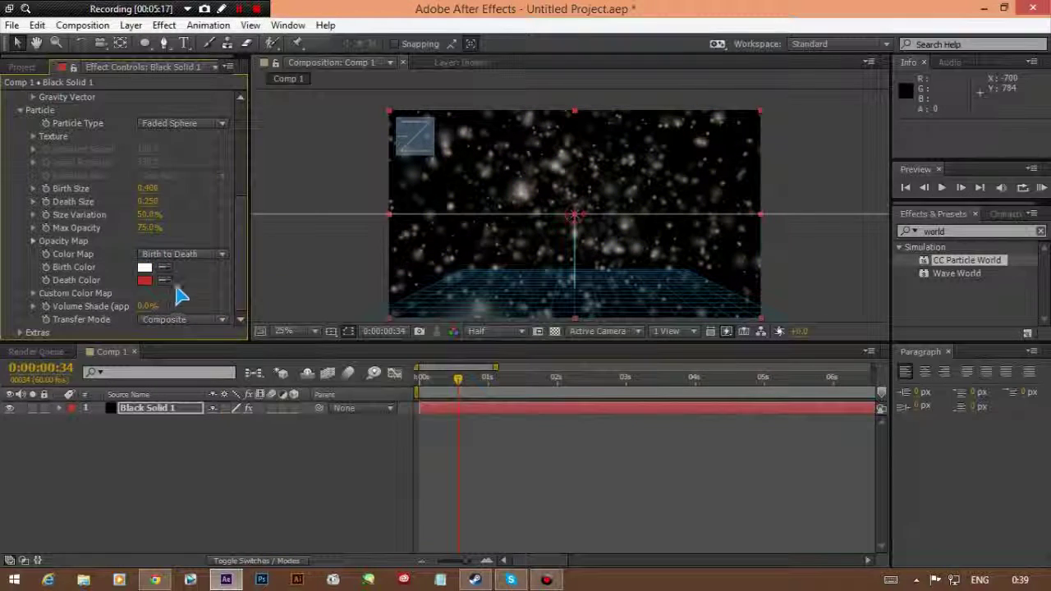
left_click(145, 280)
left_click(245, 319)
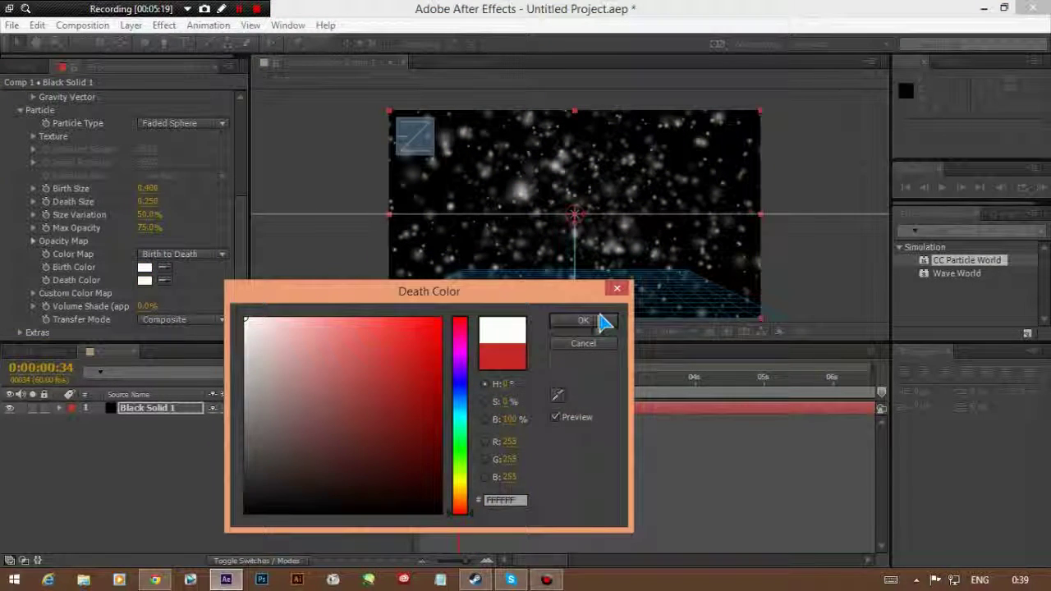
left_click(583, 321)
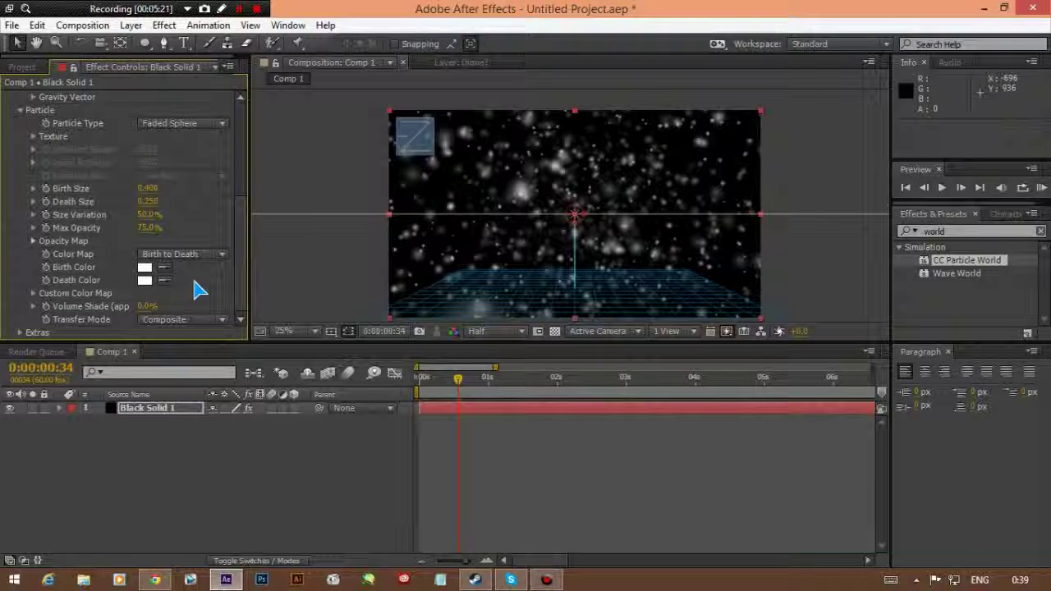
Check the Extras options, collapse the open effect groups and scrub through the white particles back to the first frame.
left_click(20, 333)
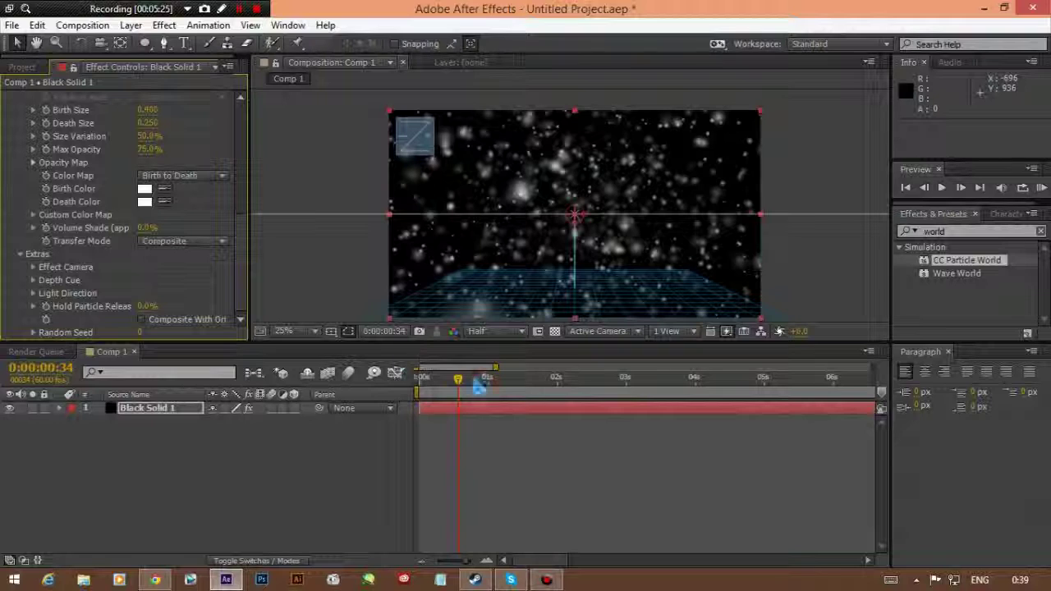
scroll(38, 200, "up", 3)
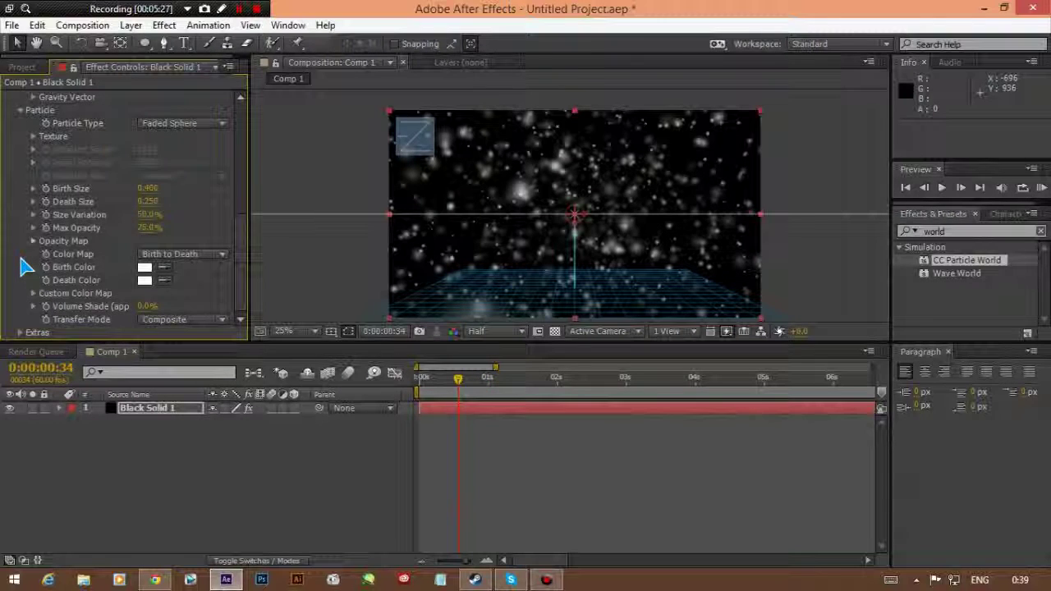
left_click(21, 146)
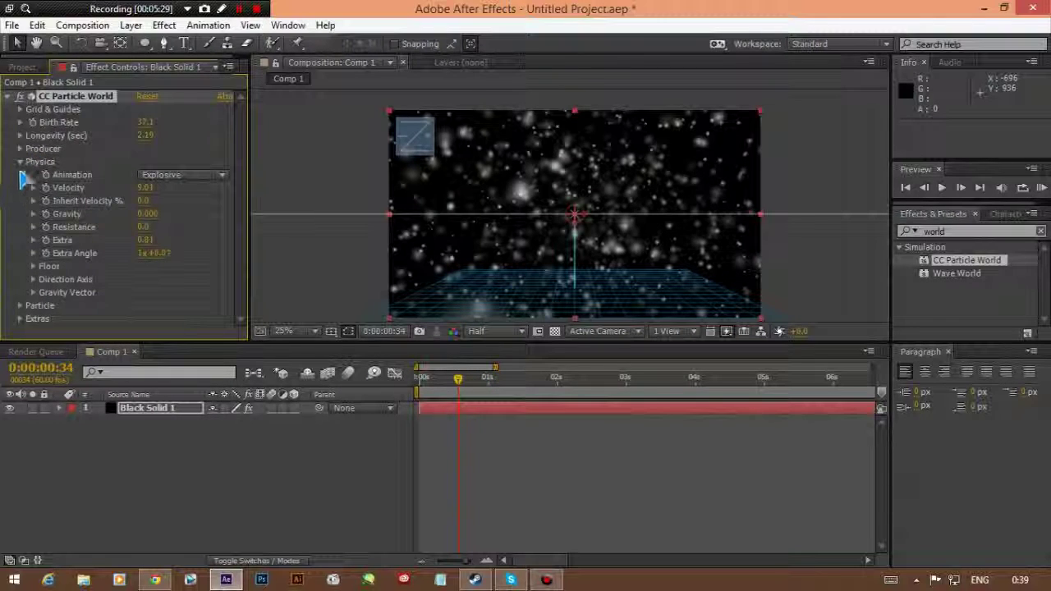
left_click(20, 161)
left_click_drag(472, 389, 438, 417)
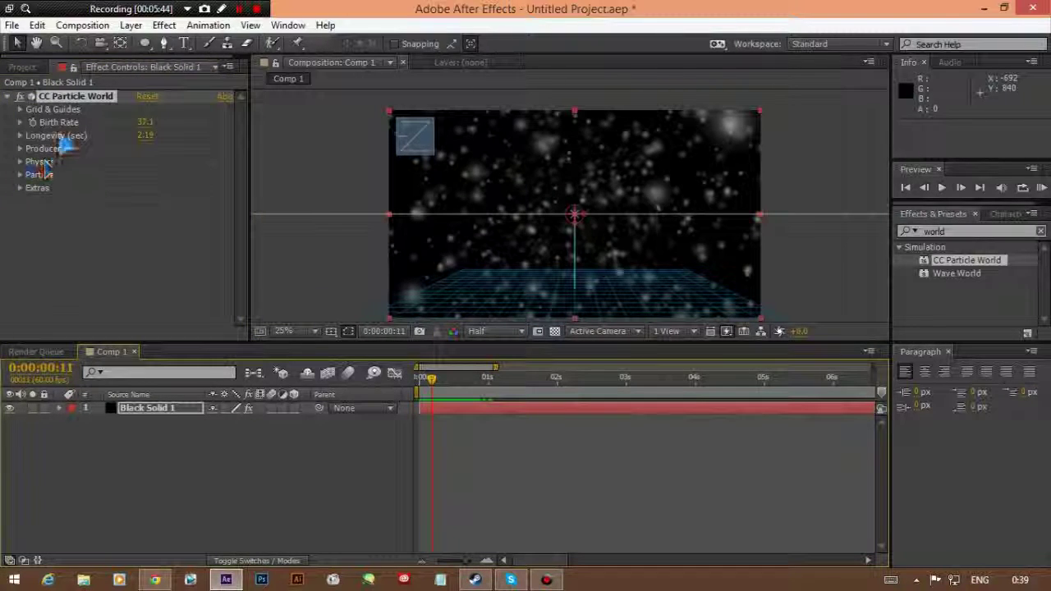
left_click_drag(430, 378, 398, 381)
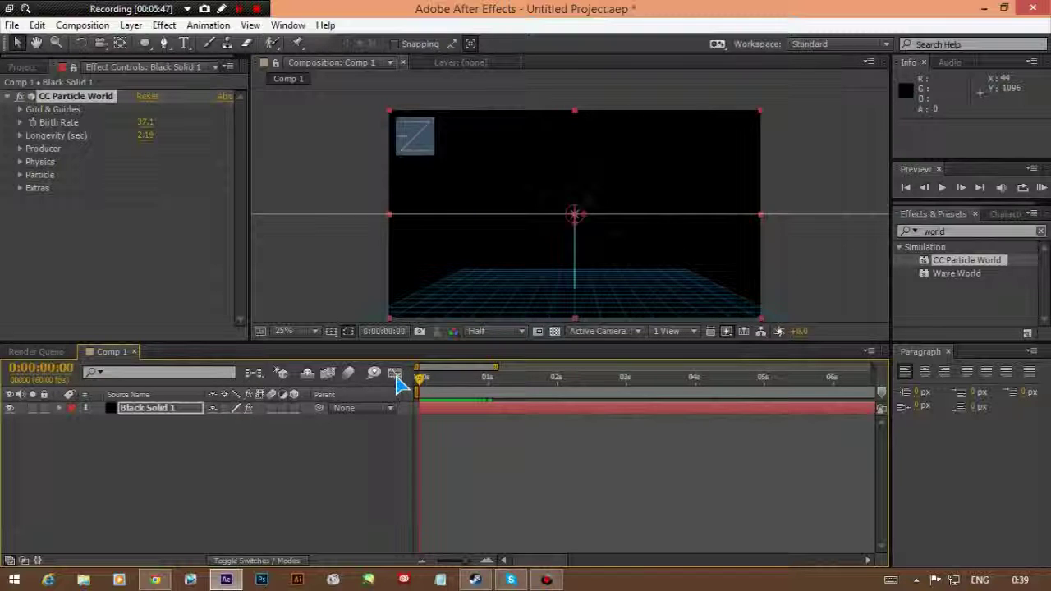
Lower the explosive particles' Physics Velocity to 5.10 and scrub the composition to check the spread.
left_click(21, 163)
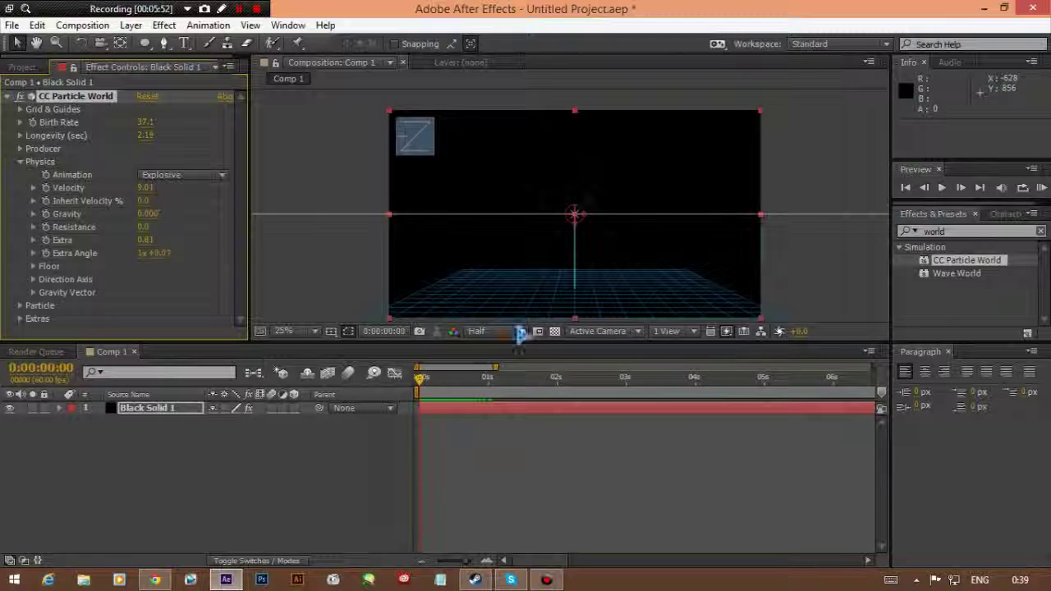
key("space")
left_click_drag(147, 188, 3, 191)
left_click_drag(146, 189, 2, 195)
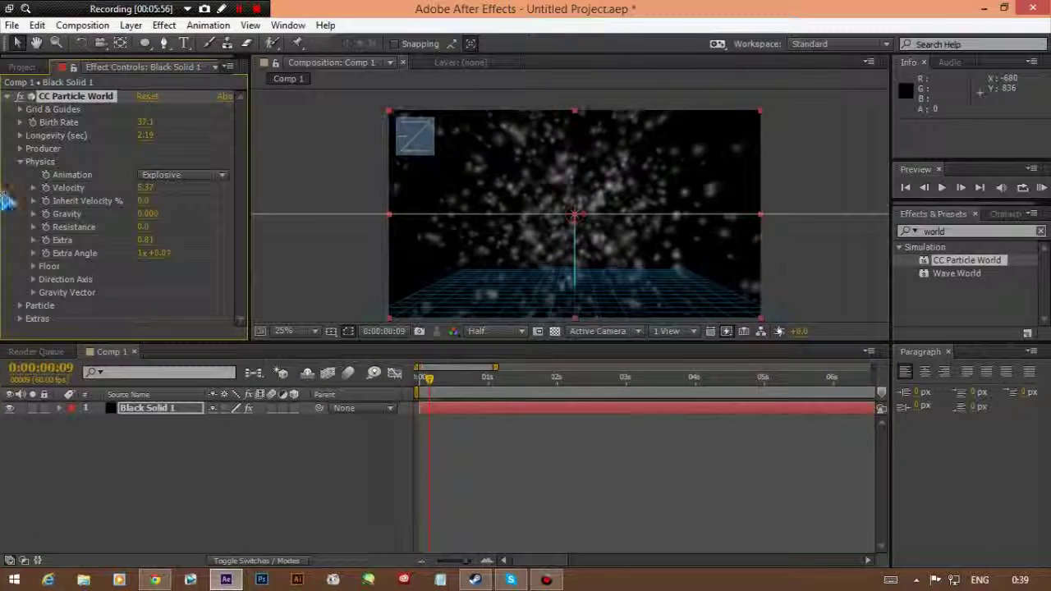
left_click_drag(146, 189, 4, 194)
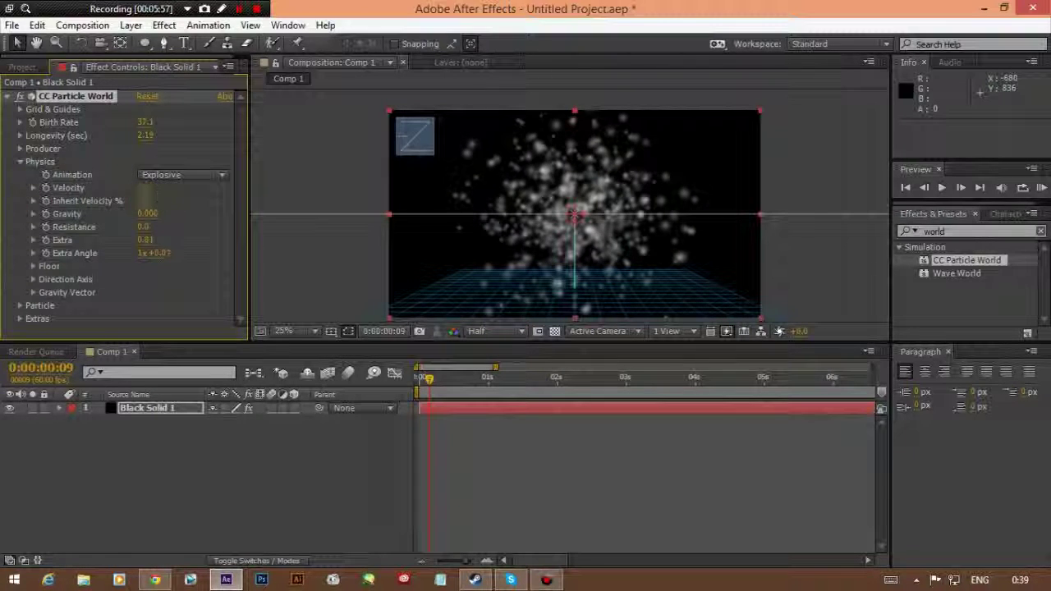
left_click_drag(148, 192, 146, 192)
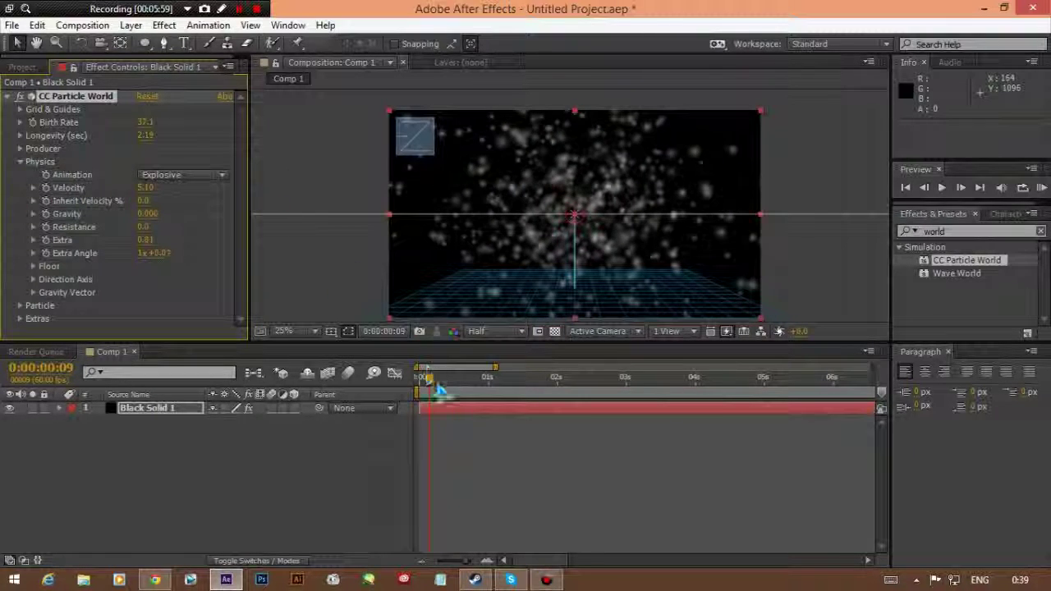
left_click_drag(429, 383, 423, 384)
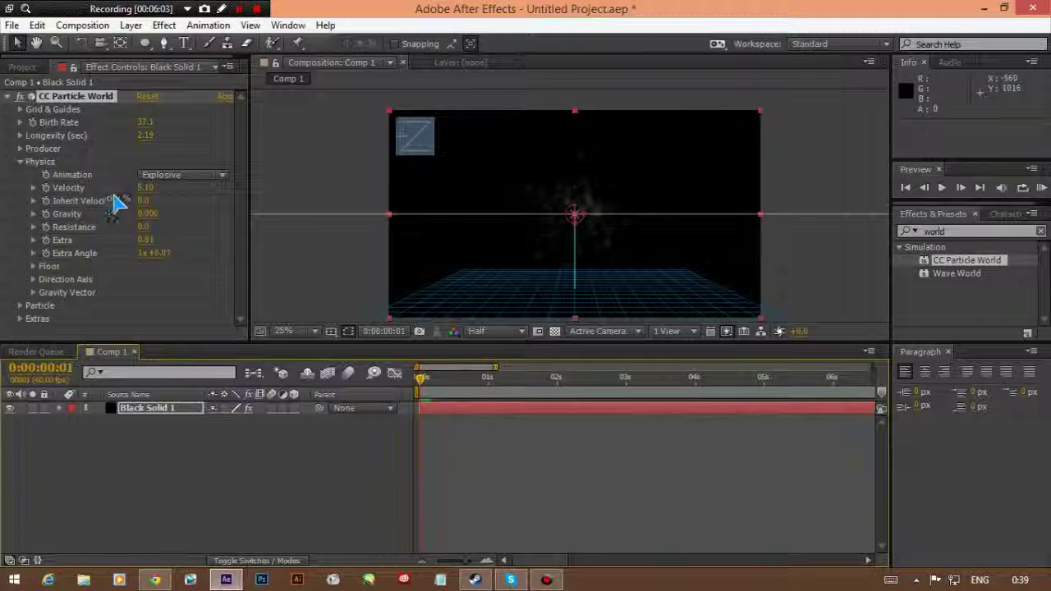
Try a particle Velocity of 0 and return to the first frame.
left_click(145, 188)
type("0")
key("Return")
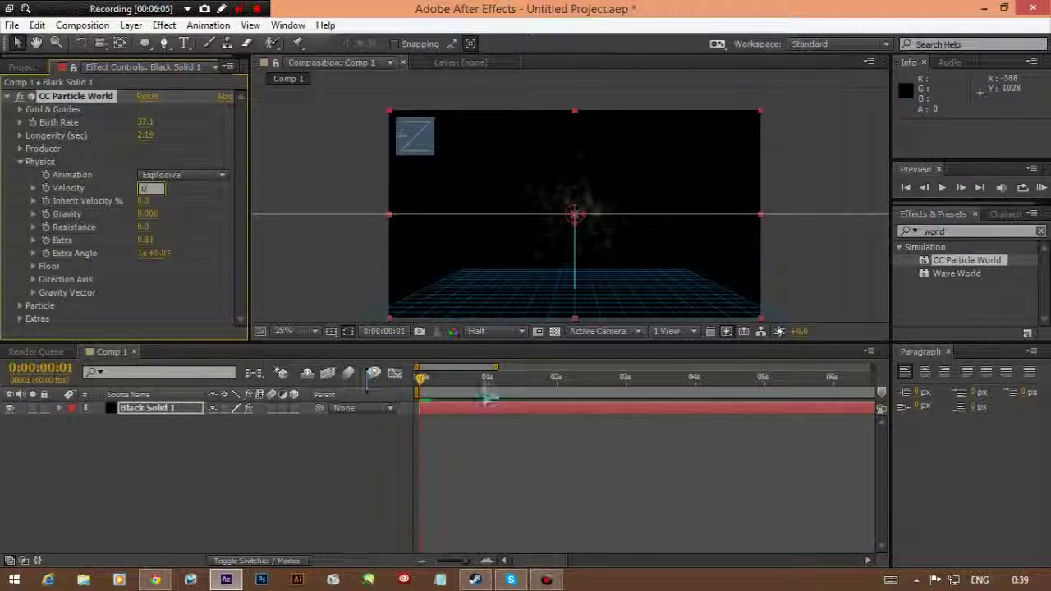
left_click(418, 377)
Set the particle Velocity to 2.00, preview the burst from the first frame and collapse the Physics group.
left_click(146, 188)
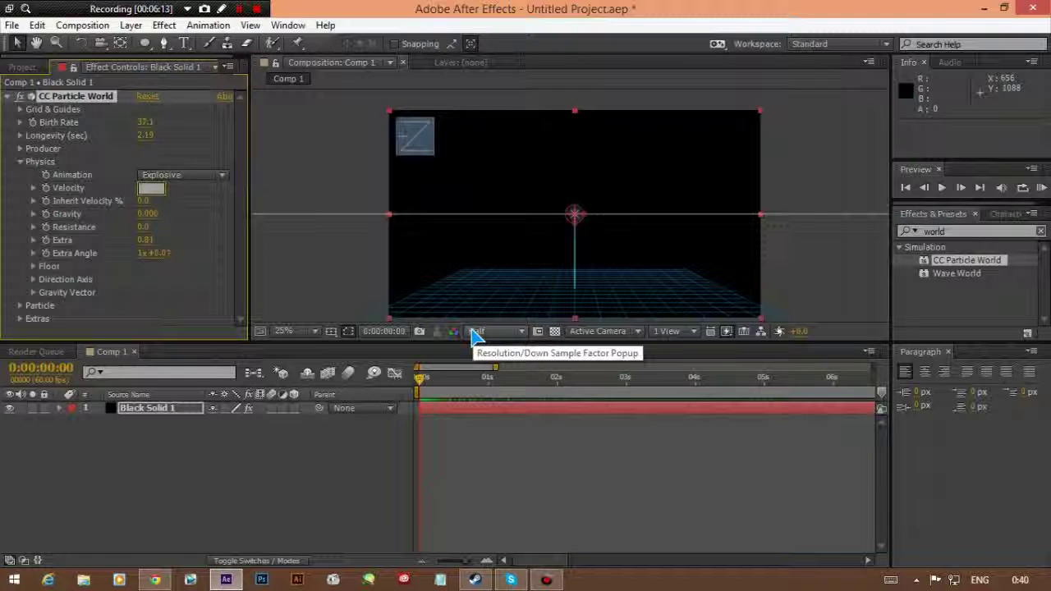
type("2")
mouse_move(417, 379)
left_mouse_down()
mouse_move(598, 394)
mouse_move(544, 380)
mouse_move(418, 376)
left_mouse_up()
left_click(150, 174)
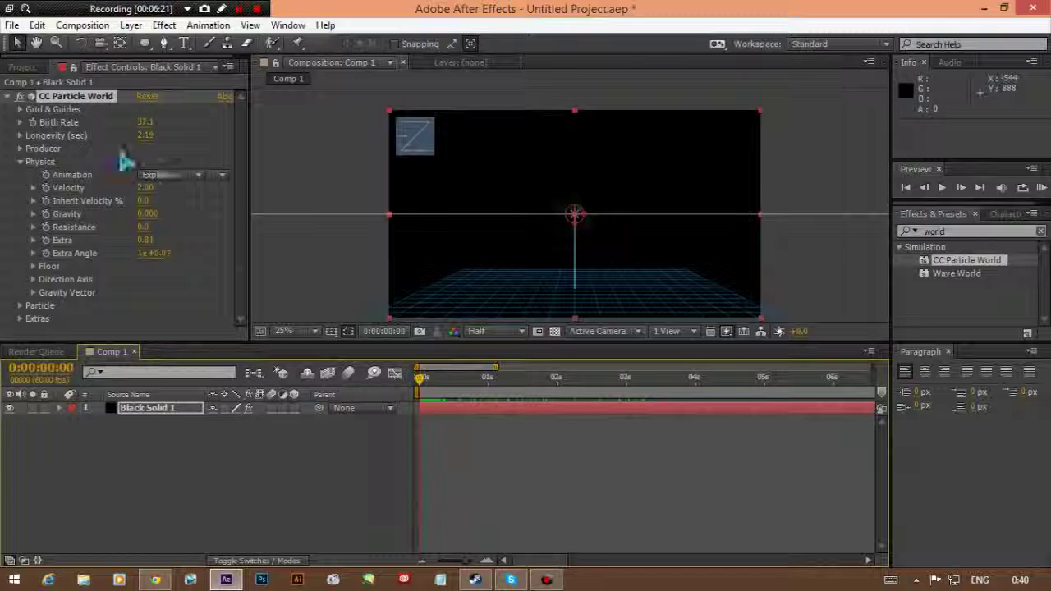
left_click(20, 162)
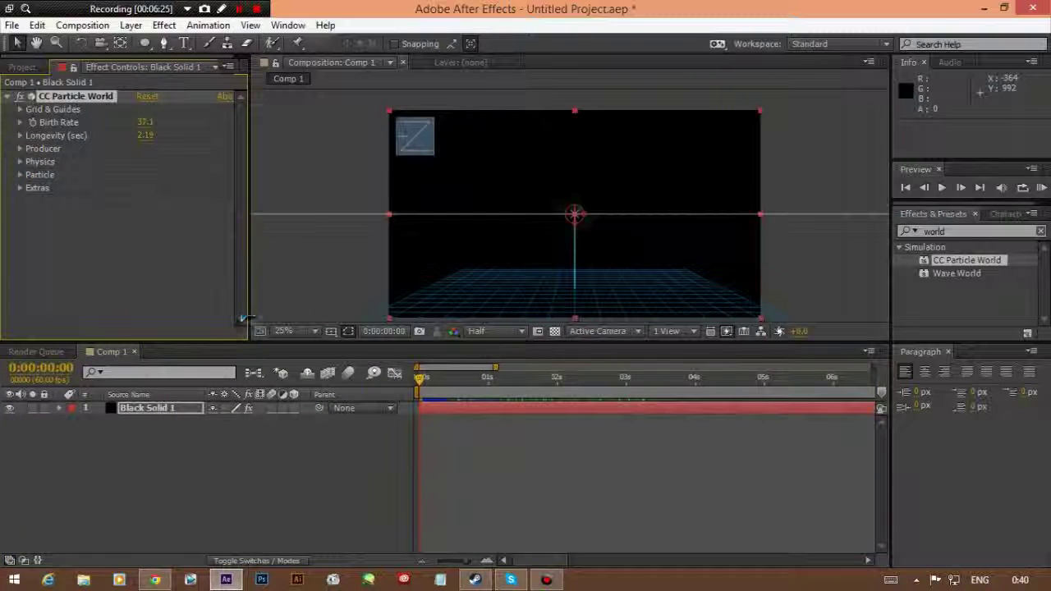
Try enlarging the Producer's radius values partway through the burst, scrub through the result and undo the changes.
left_click(20, 136)
left_click(21, 135)
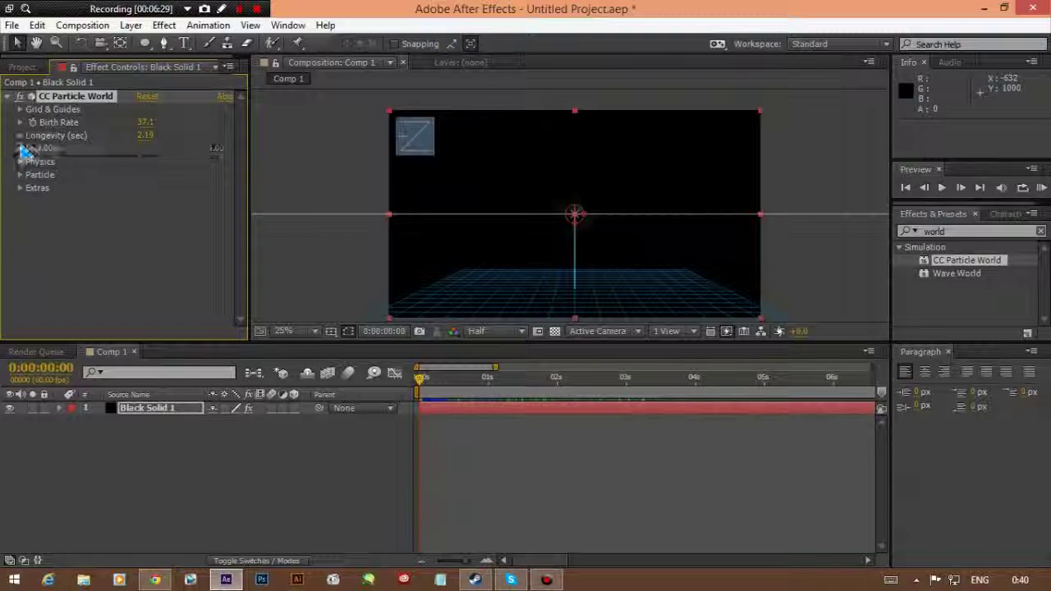
left_click(20, 148)
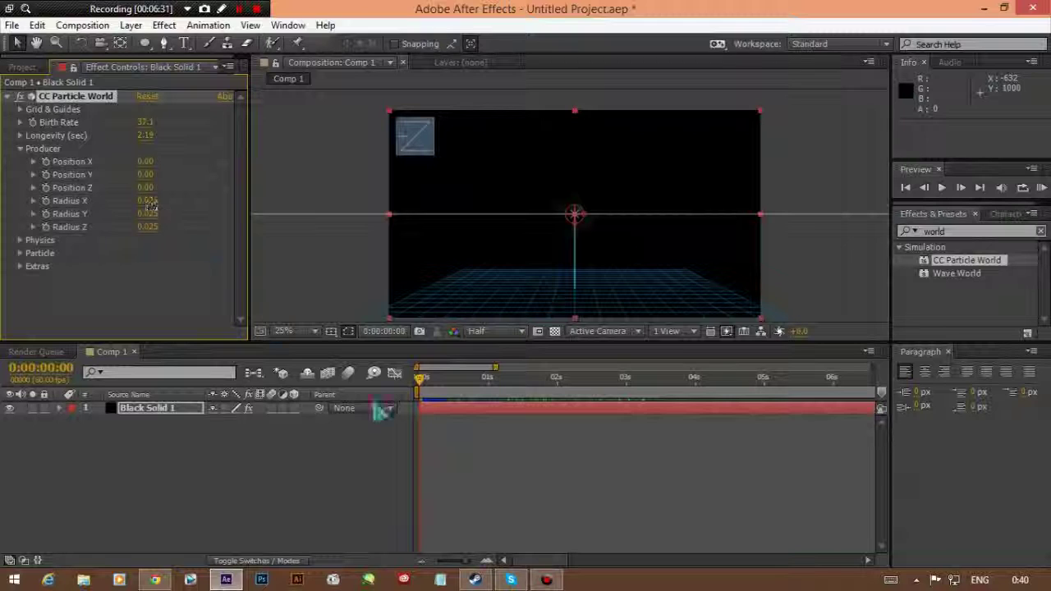
key("space")
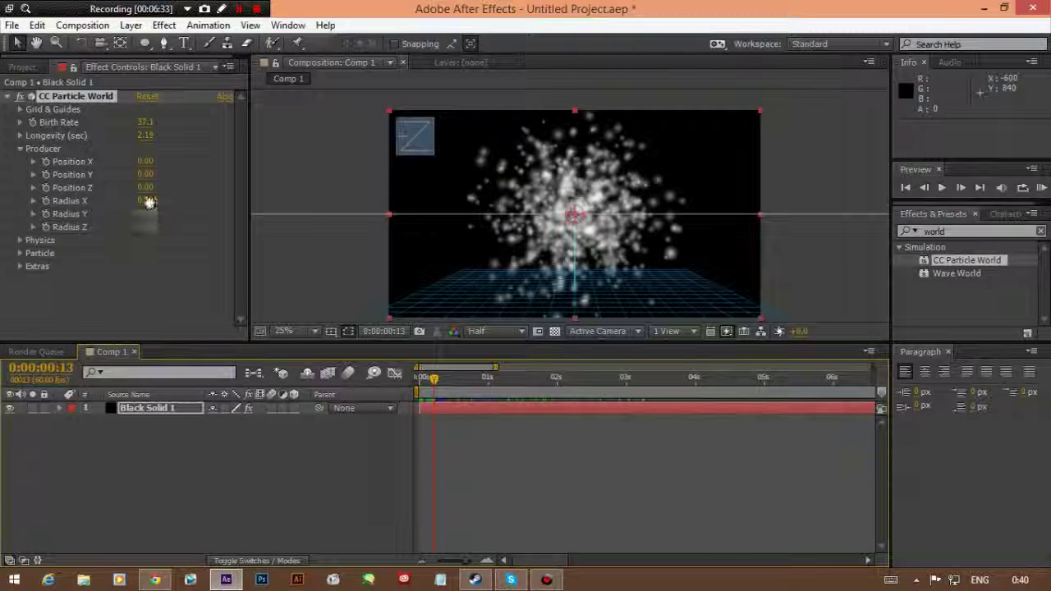
left_click_drag(145, 201, 288, 213)
left_click_drag(148, 227, 575, 274)
left_click_drag(436, 381, 402, 386)
left_click_drag(450, 389, 490, 392)
key("ctrl+z")
key("ctrl+z")
key("ctrl+z")
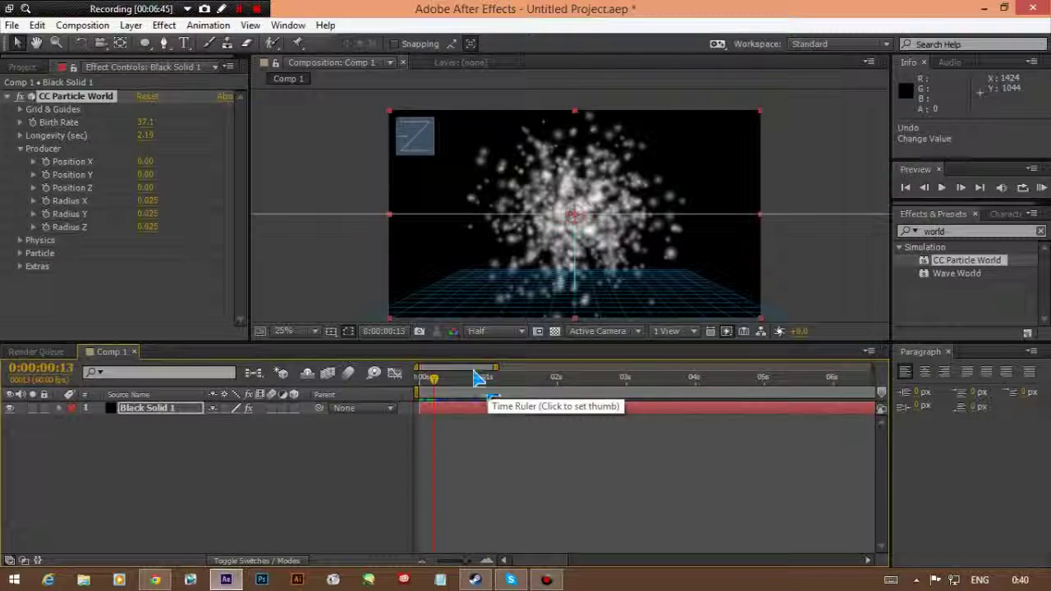
Keyframe the Producer radii at 0.025 on the first frame, raising them at frame 8 to Radius X 3.625, similar Radius Y and Radius Z 3.285.
left_click(419, 382)
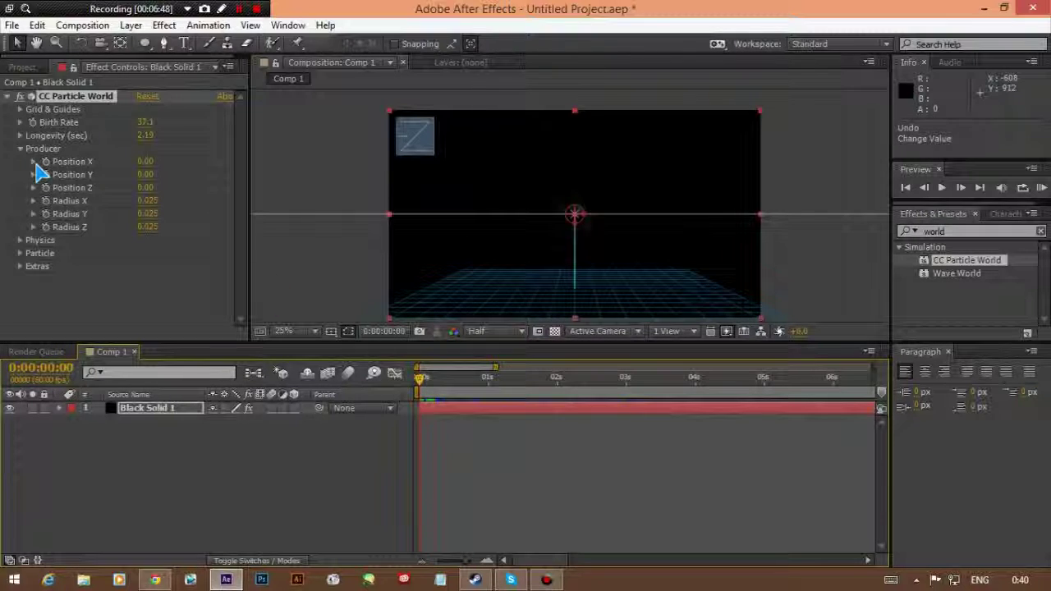
left_click_drag(46, 201, 46, 226)
left_click_drag(421, 386, 429, 389)
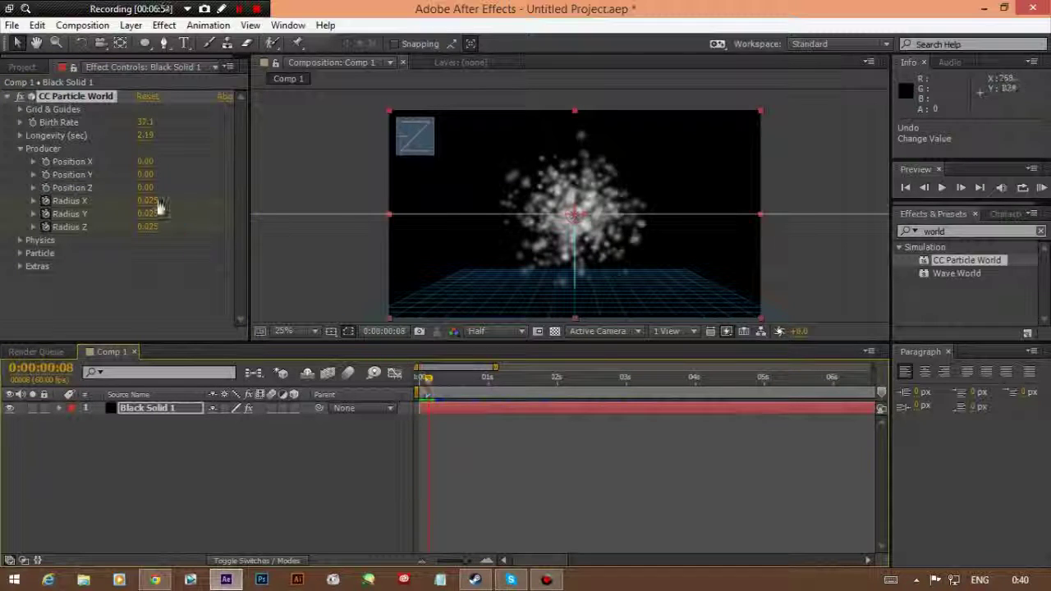
left_click_drag(149, 201, 345, 202)
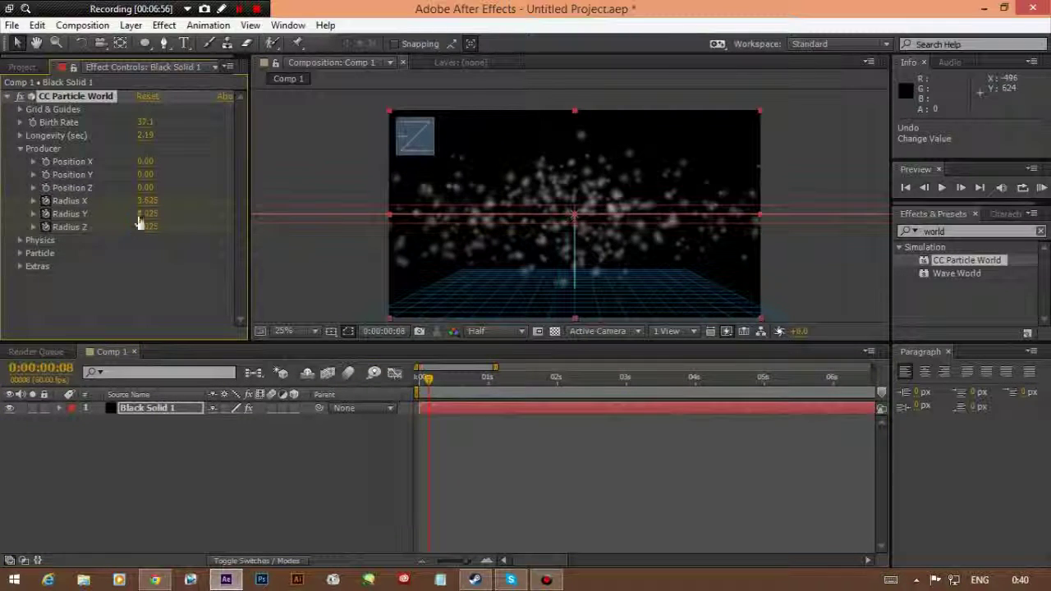
left_click_drag(143, 213, 458, 136)
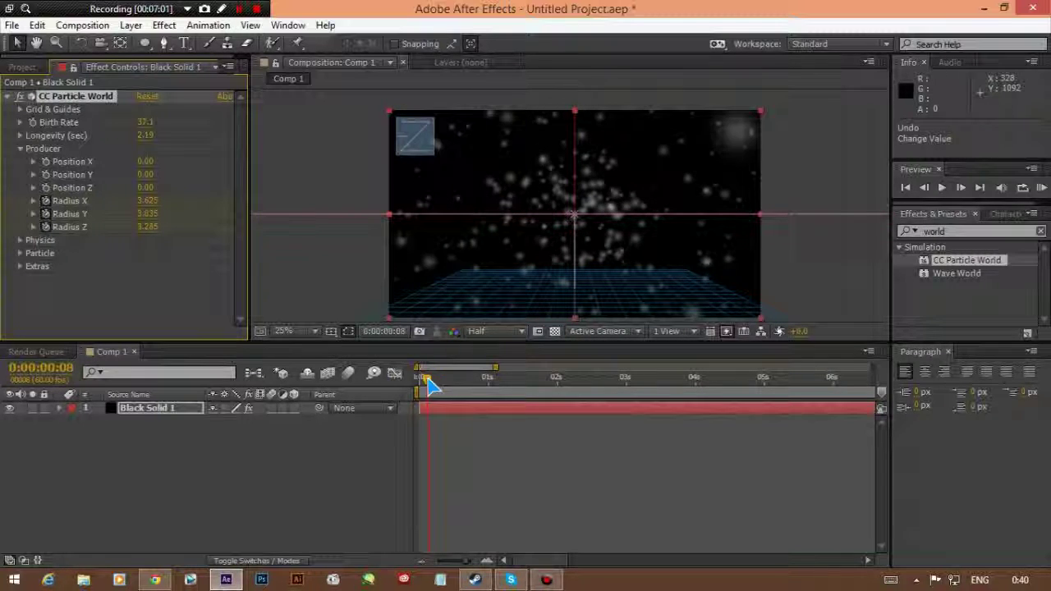
Play back the keyframed radius animation from the first frame and scrub through the spreading particles.
left_click_drag(432, 385, 410, 391)
key("space")
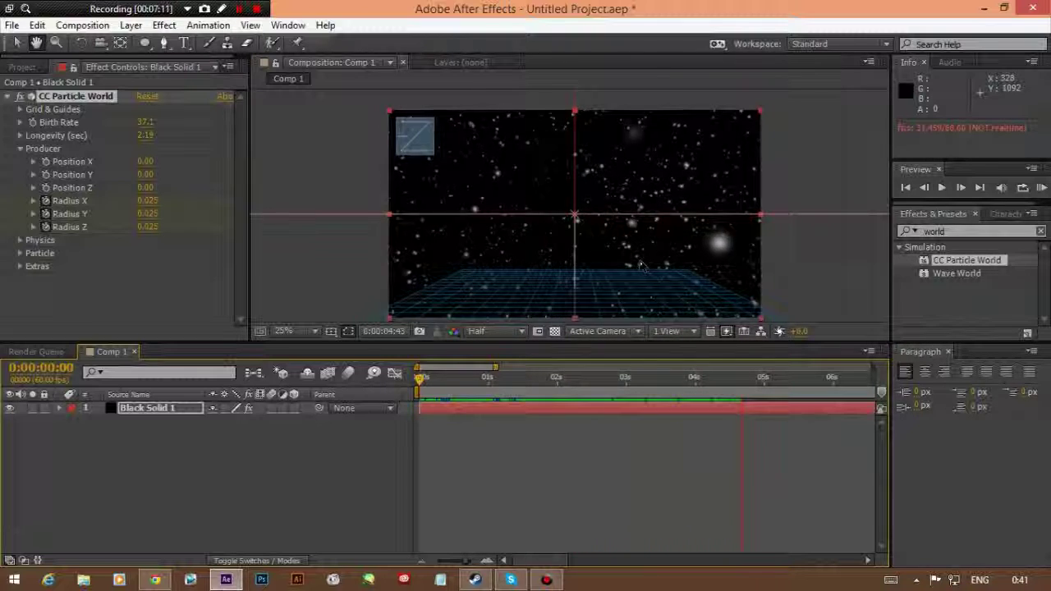
left_click_drag(774, 380, 441, 379)
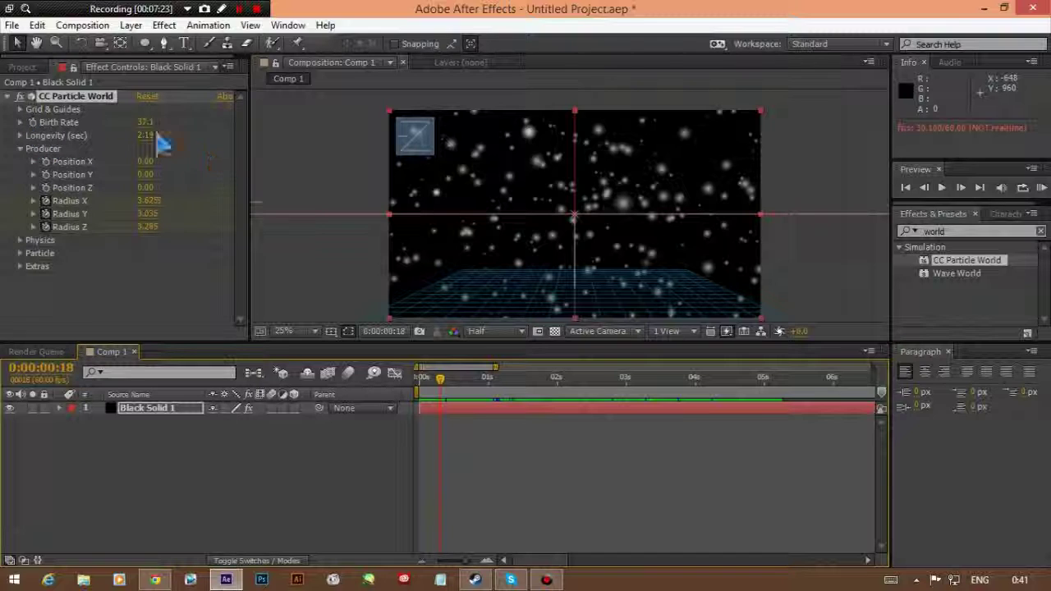
left_click(20, 135)
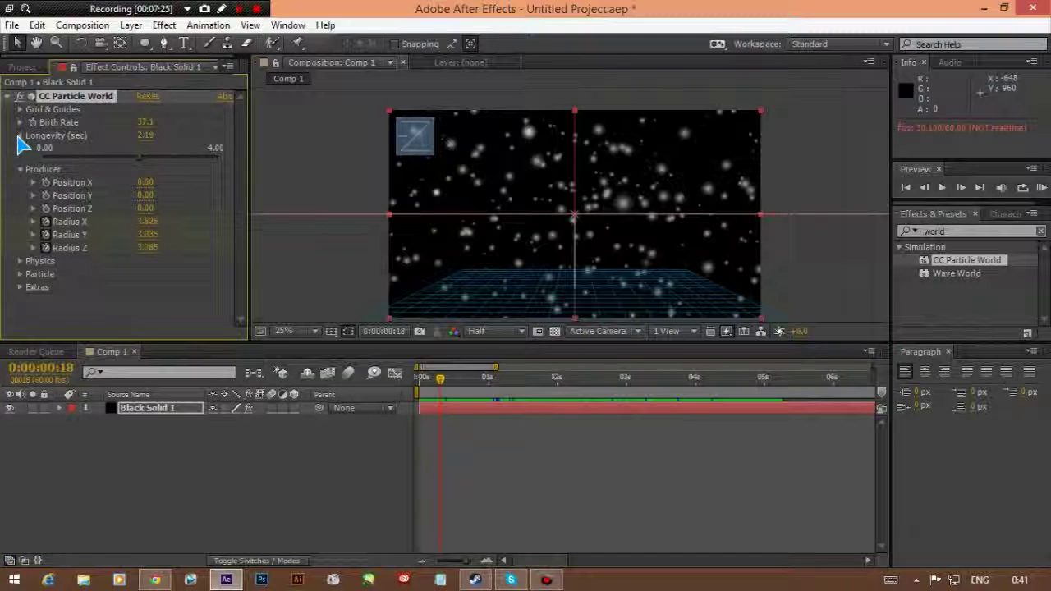
left_click(20, 135)
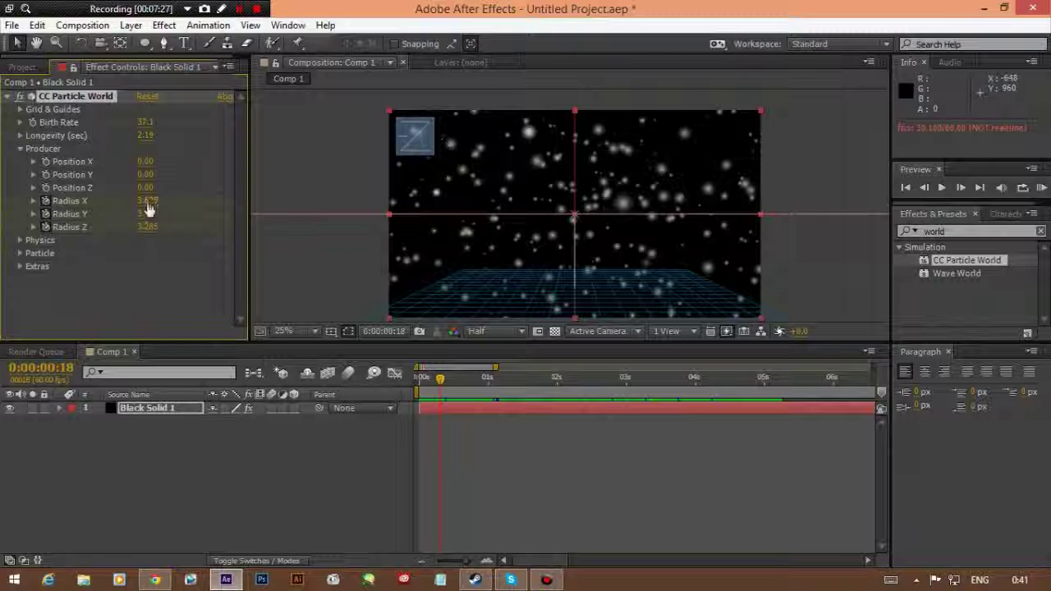
left_click_drag(445, 385, 542, 377)
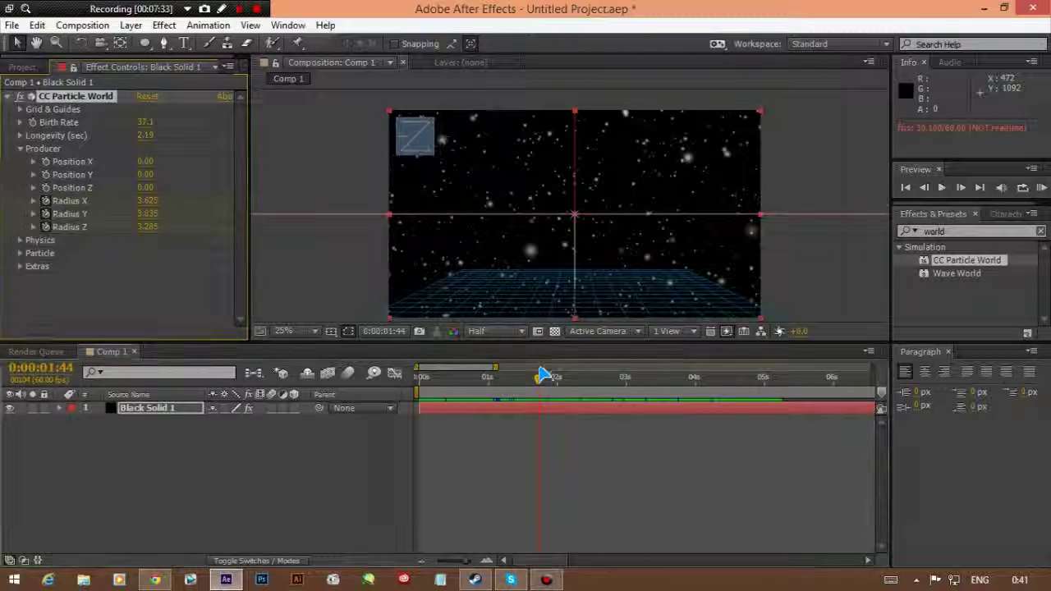
Collapse the Producer group, deselect the layer to hide the effect grid and scrub through the particles around 0:00:00:51.
left_click(20, 148)
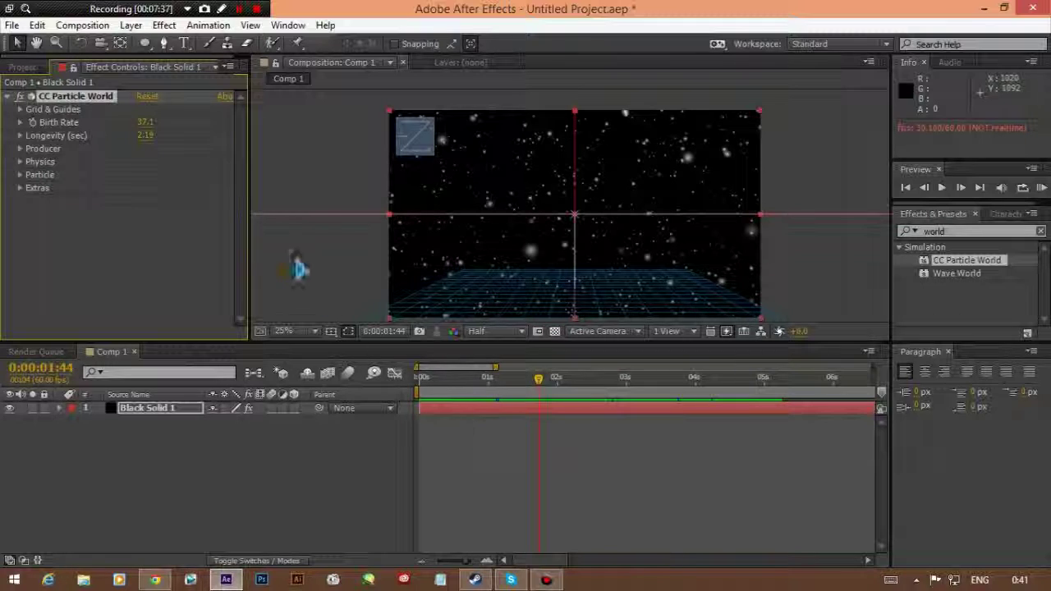
left_click(301, 270)
left_click_drag(538, 378, 479, 399)
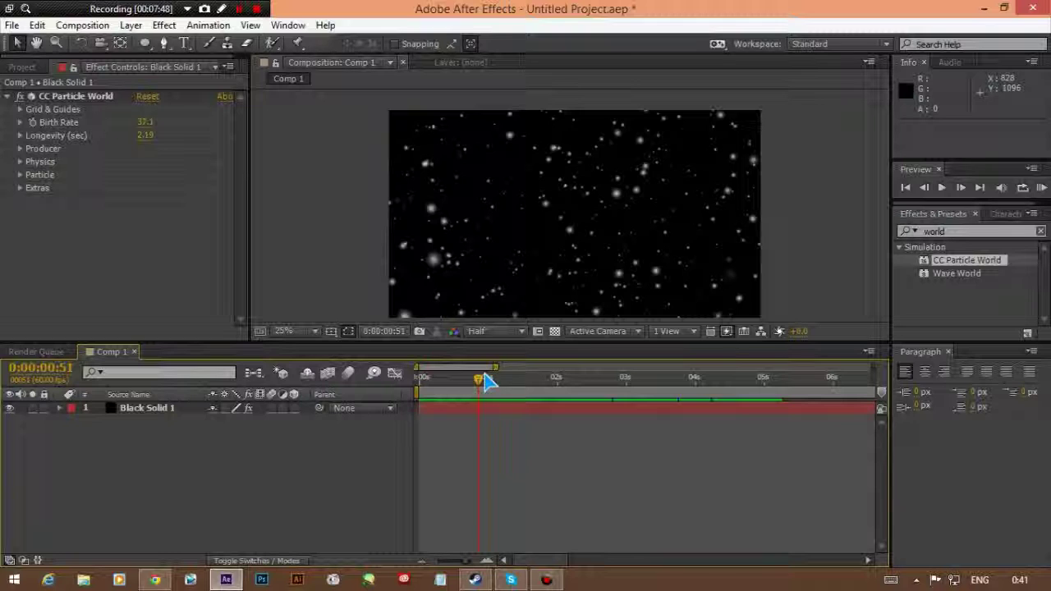
Keyframe the Producer's Radius X, Y and Z back to 0.025 at 0:00:01:28 and collapse the group.
left_click_drag(481, 383, 521, 389)
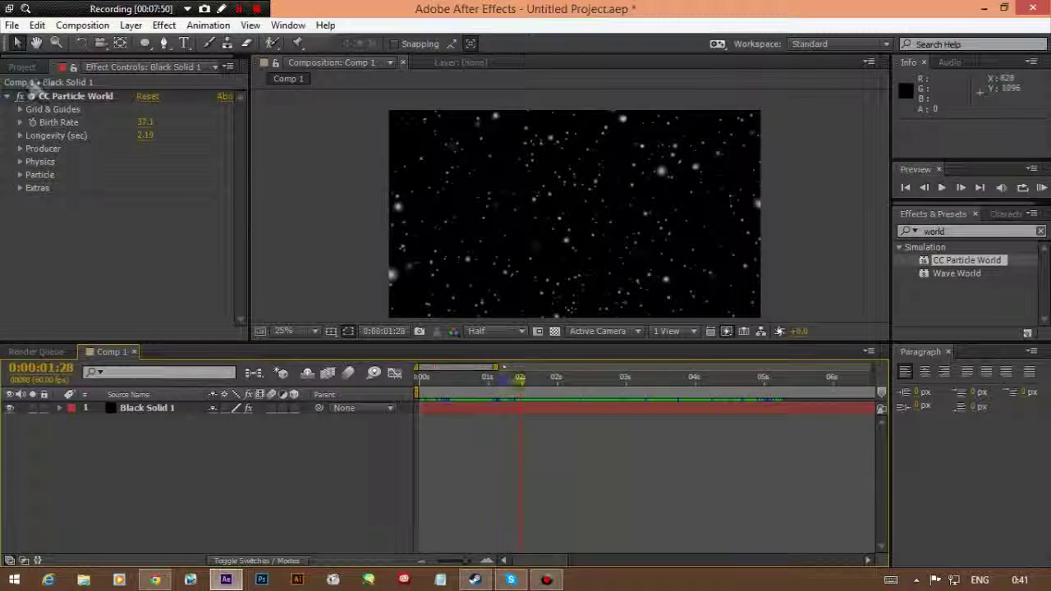
left_click(19, 149)
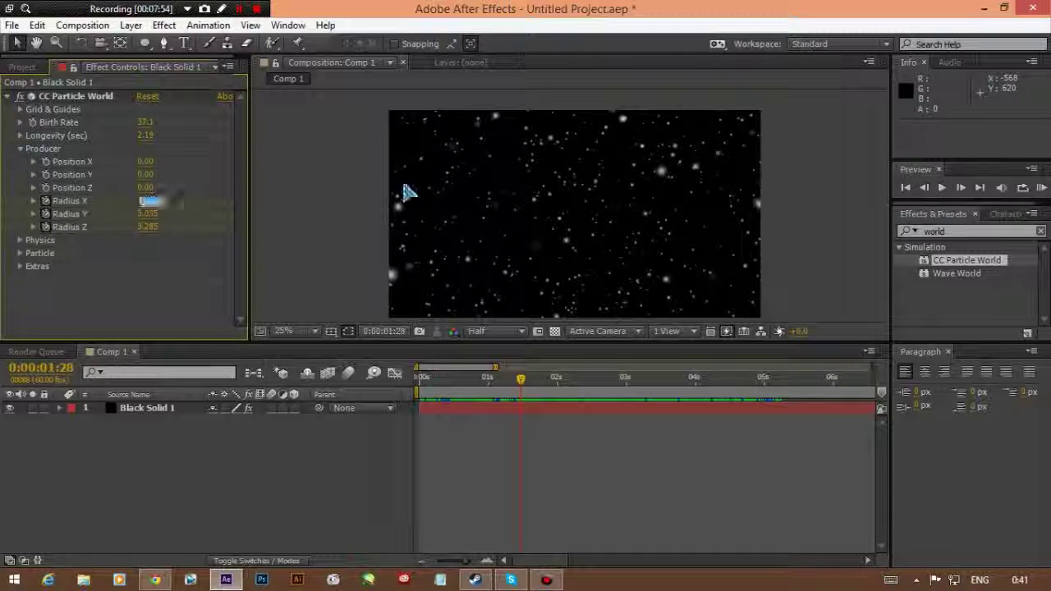
type("0.025")
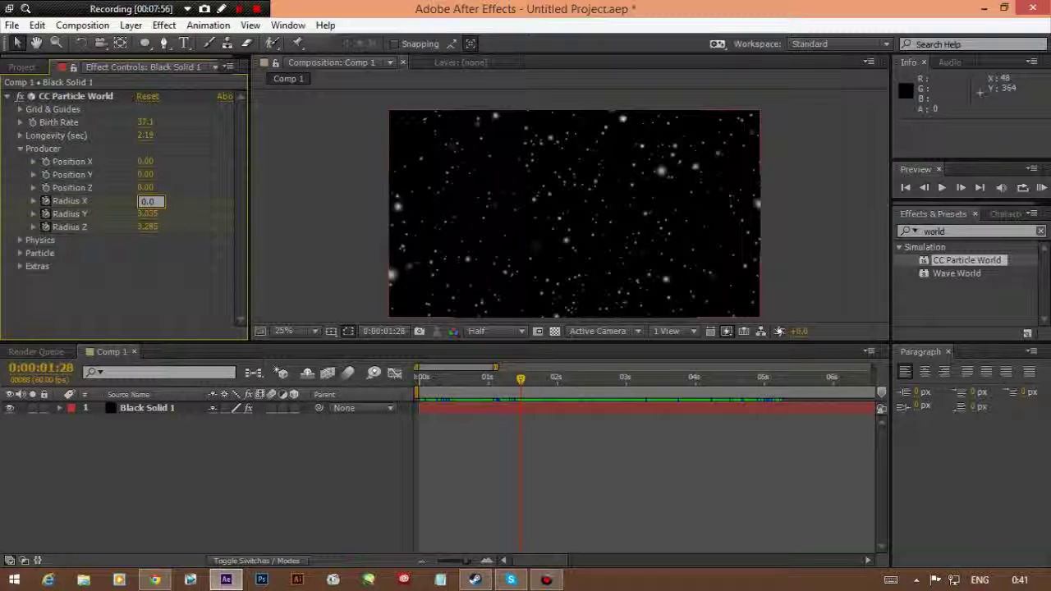
key("Tab")
type("0.025")
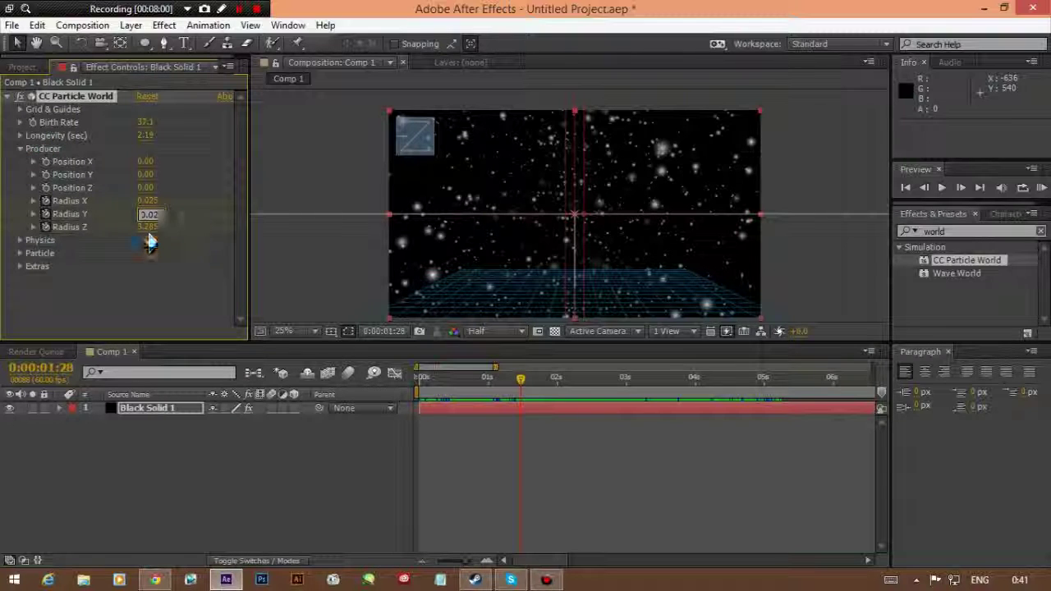
left_click(151, 228)
type("0.")
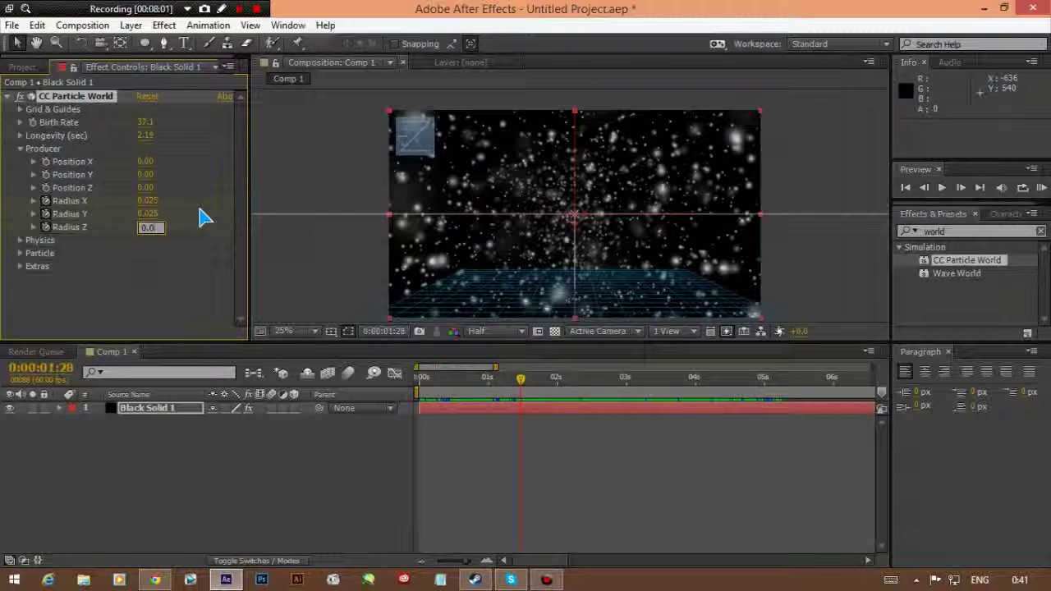
type("025")
left_click(123, 289)
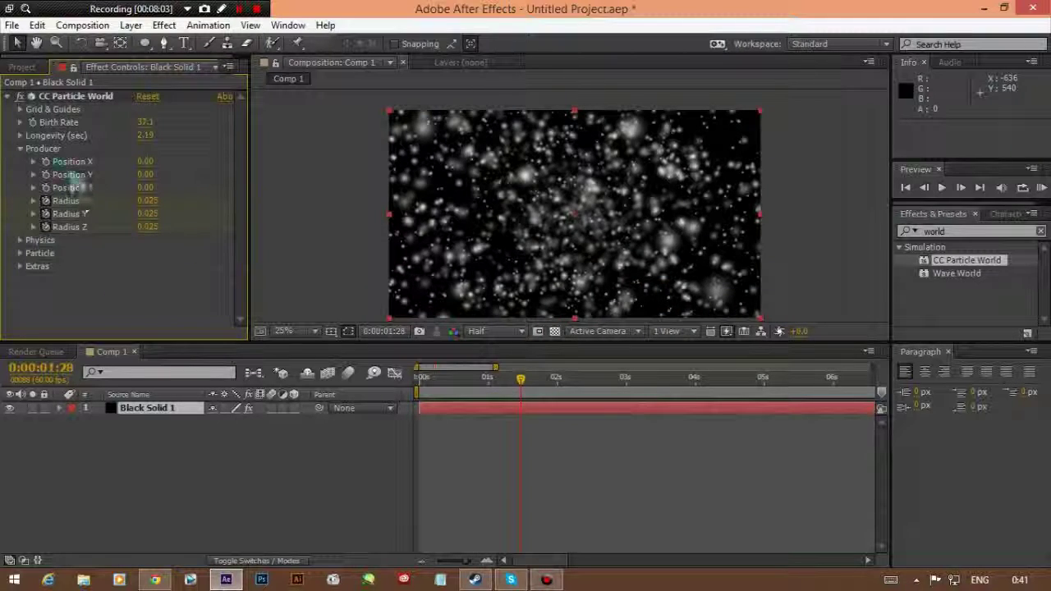
left_click(19, 150)
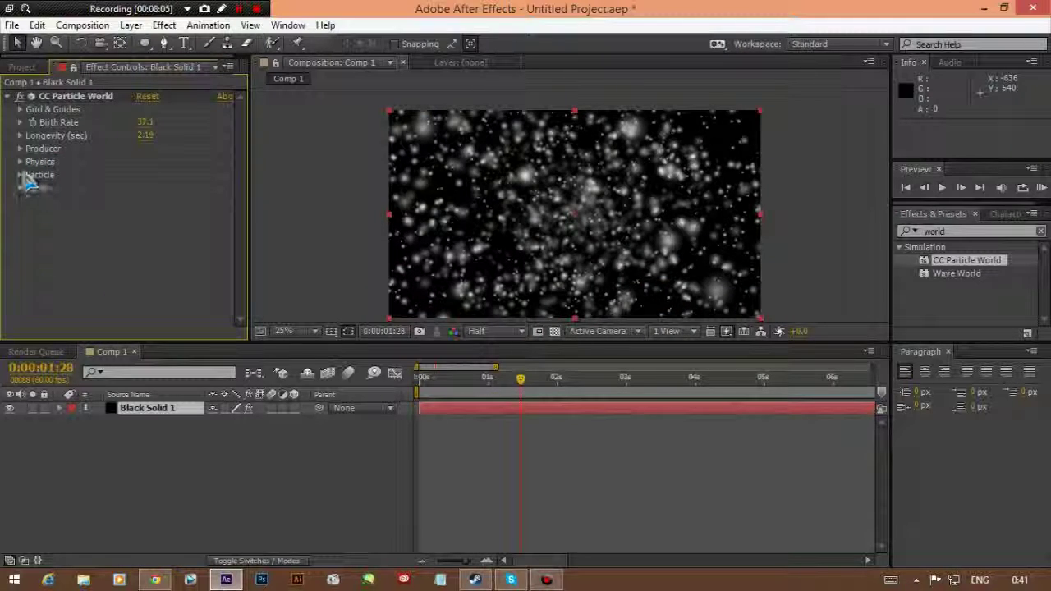
Change the particle Physics animation to Fractal Omni.
left_click(21, 163)
left_click(156, 175)
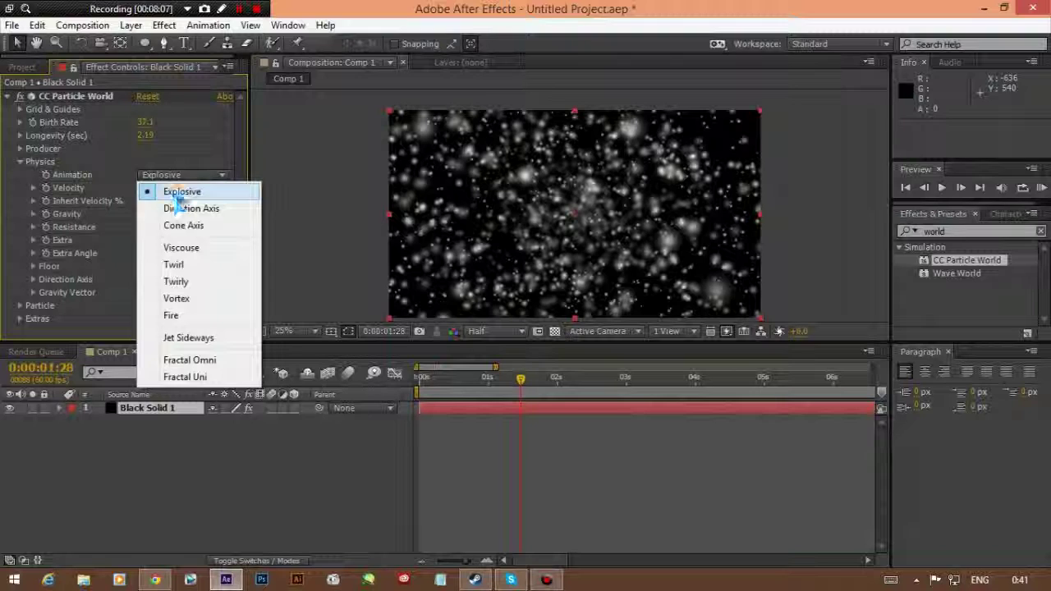
left_click(207, 360)
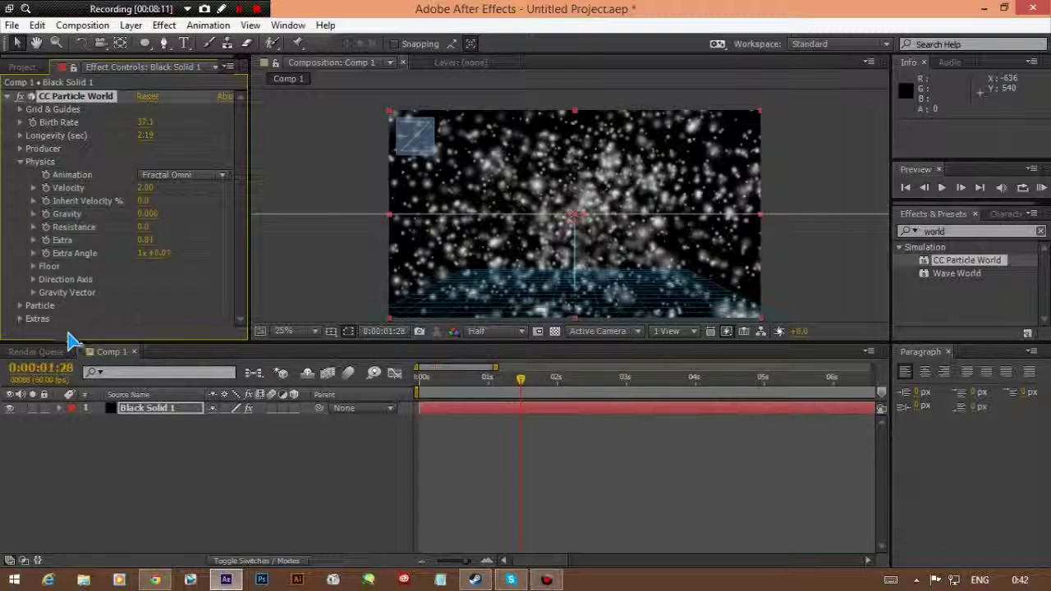
Remove CC Particle World from Black Solid 1 and apply a fresh copy of the effect to the layer.
key("Delete")
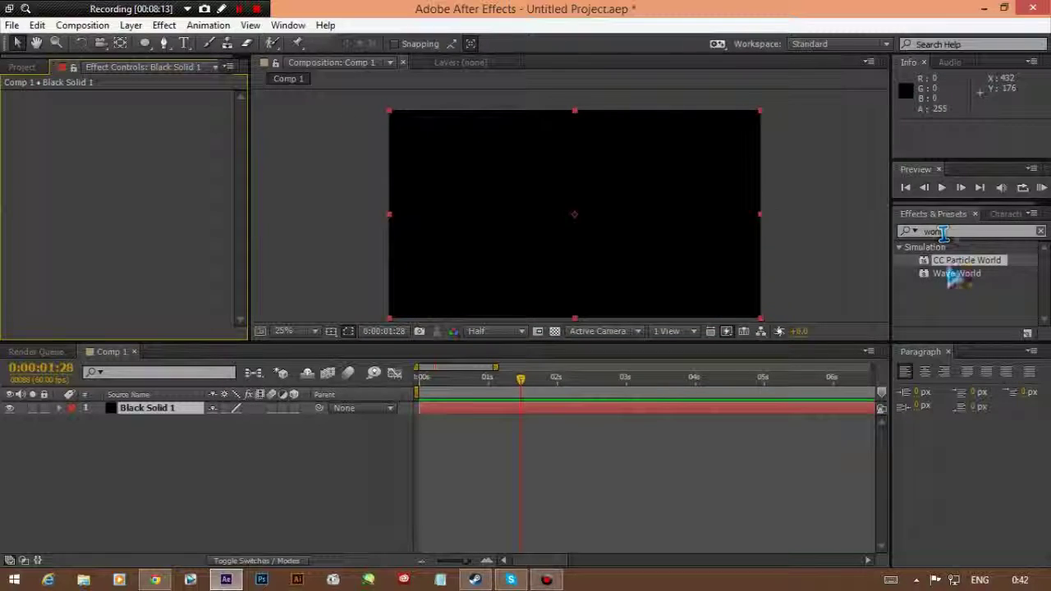
left_click_drag(972, 259, 276, 411)
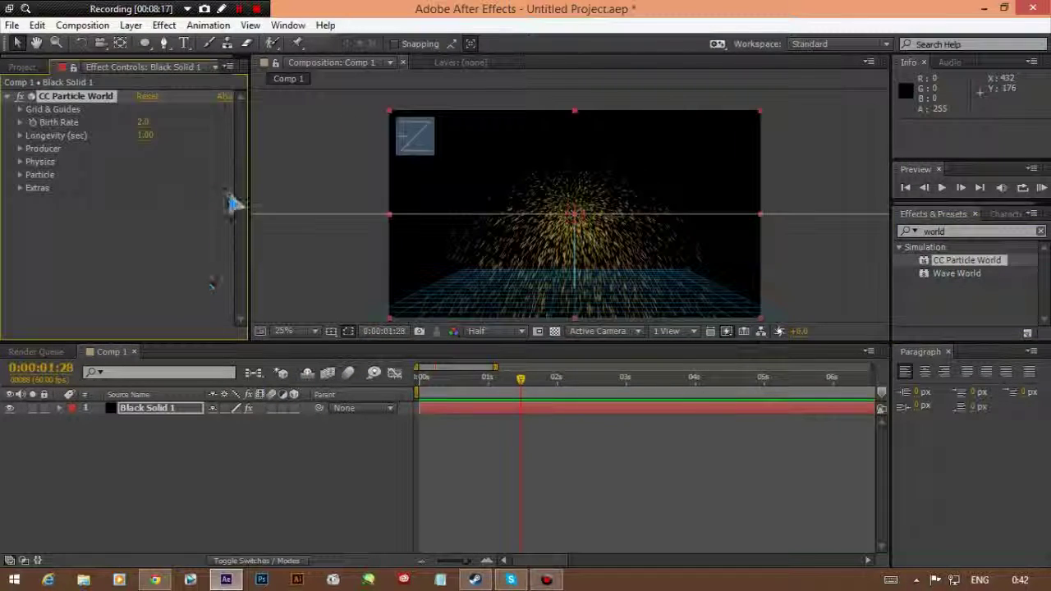
Set the particle Physics animation to Jet Sideways, raise Birth Rate to about 89 and collapse the effect.
left_click(20, 162)
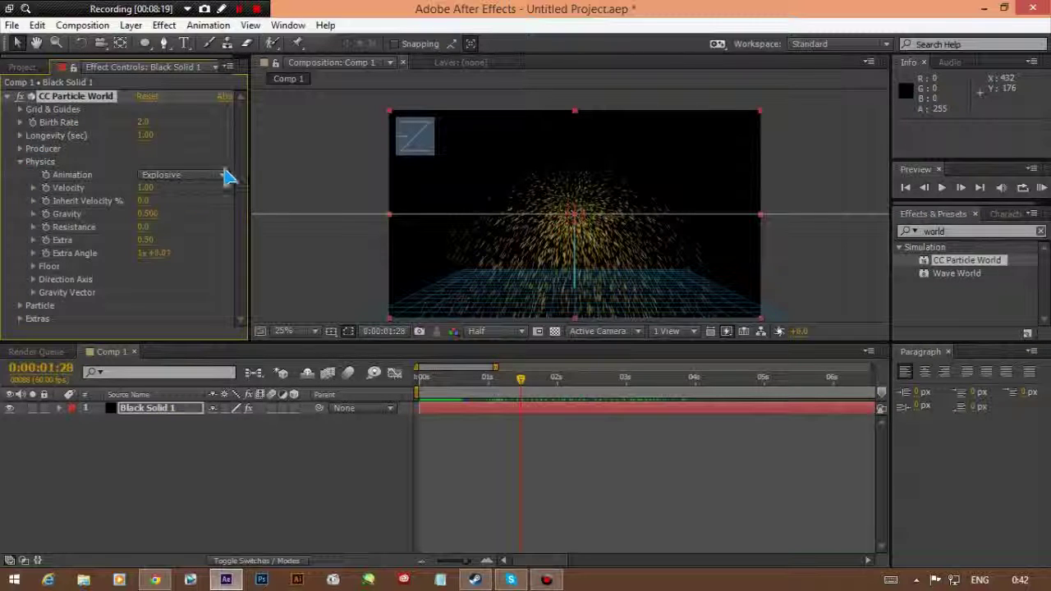
left_click(223, 175)
left_click(201, 337)
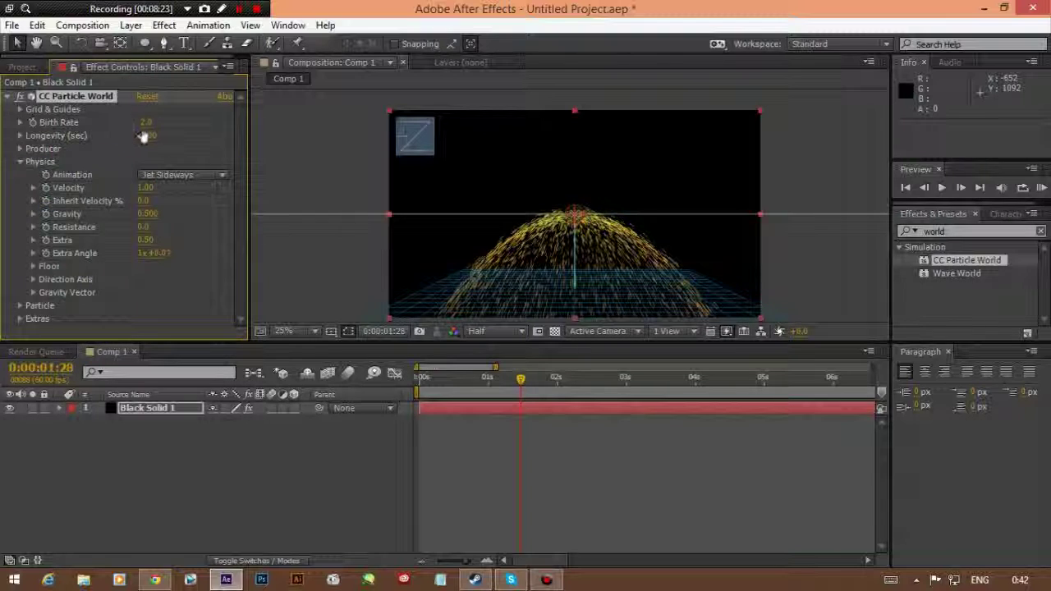
left_click_drag(143, 123, 454, 110)
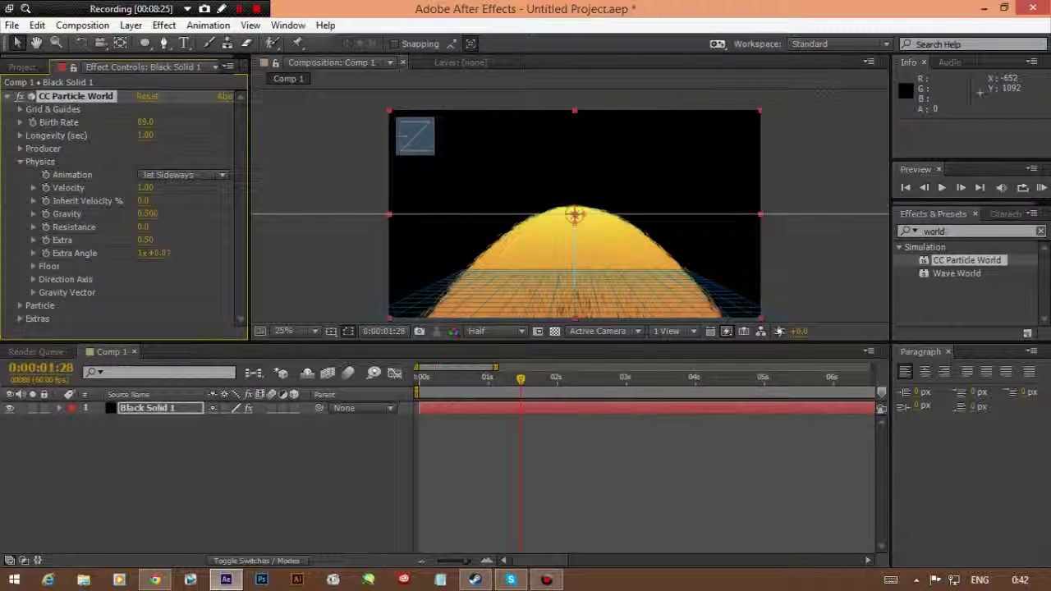
left_click(8, 96)
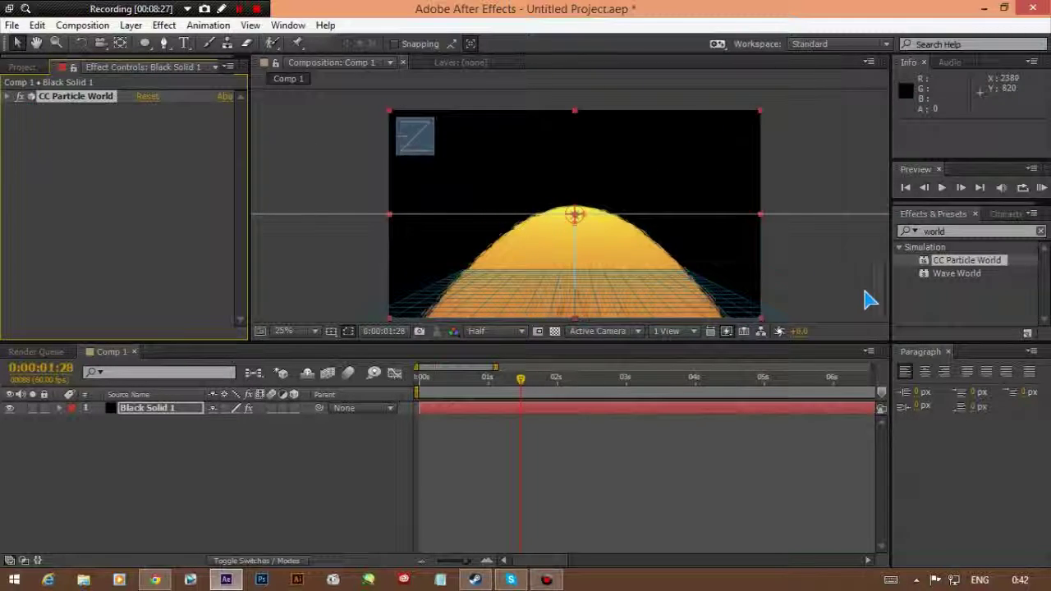
Search the effects and presets for "blur" and look through the matching entries.
left_click_drag(963, 230, 856, 242)
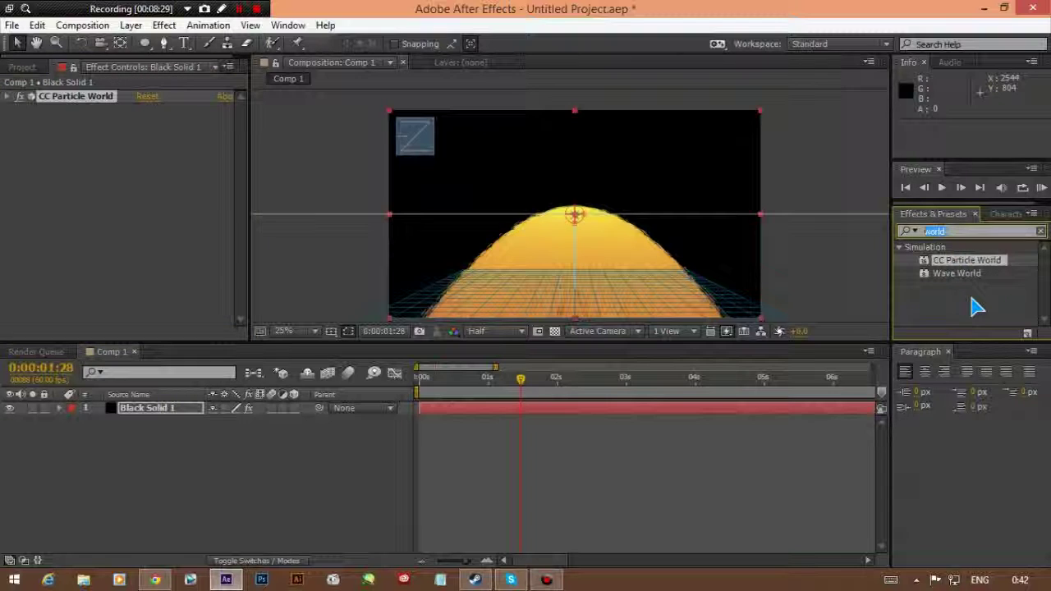
type("blur")
left_click_drag(1044, 261, 1044, 268)
scroll(1044, 278, "down", 2)
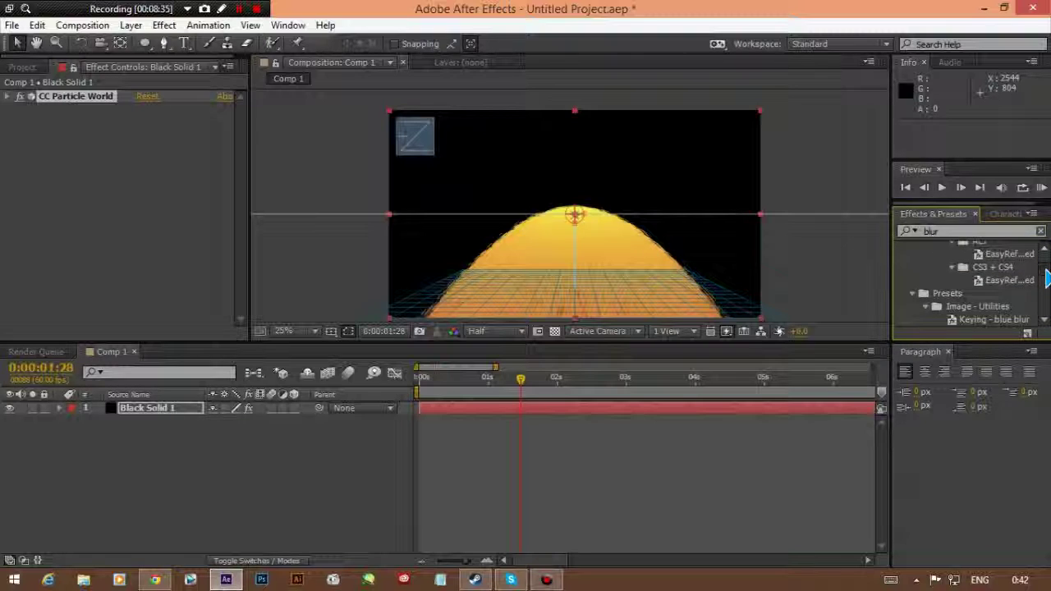
scroll(1044, 279, "up", 1)
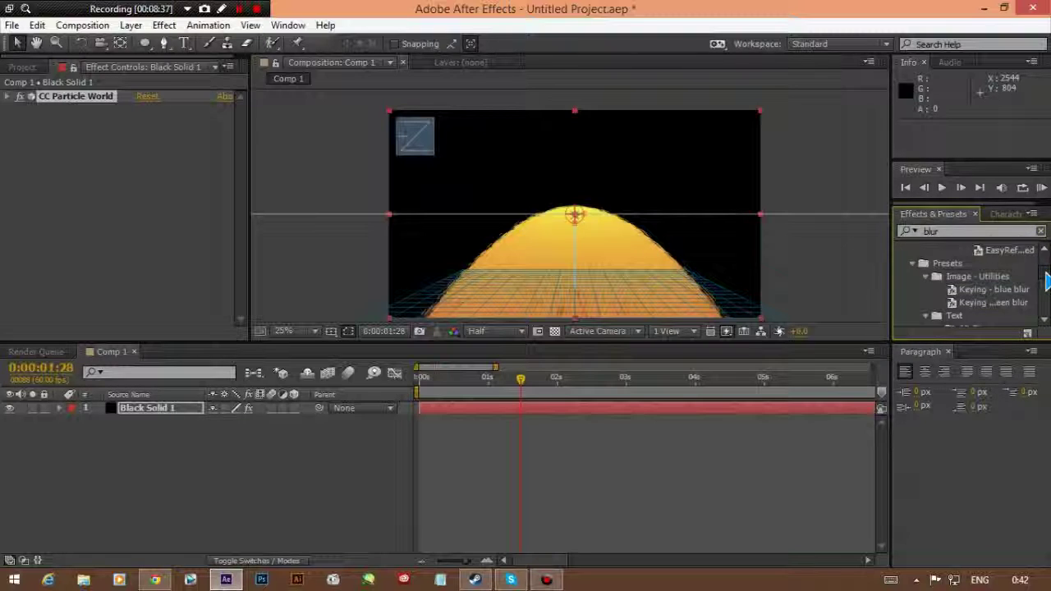
scroll(1022, 271, "up", 1)
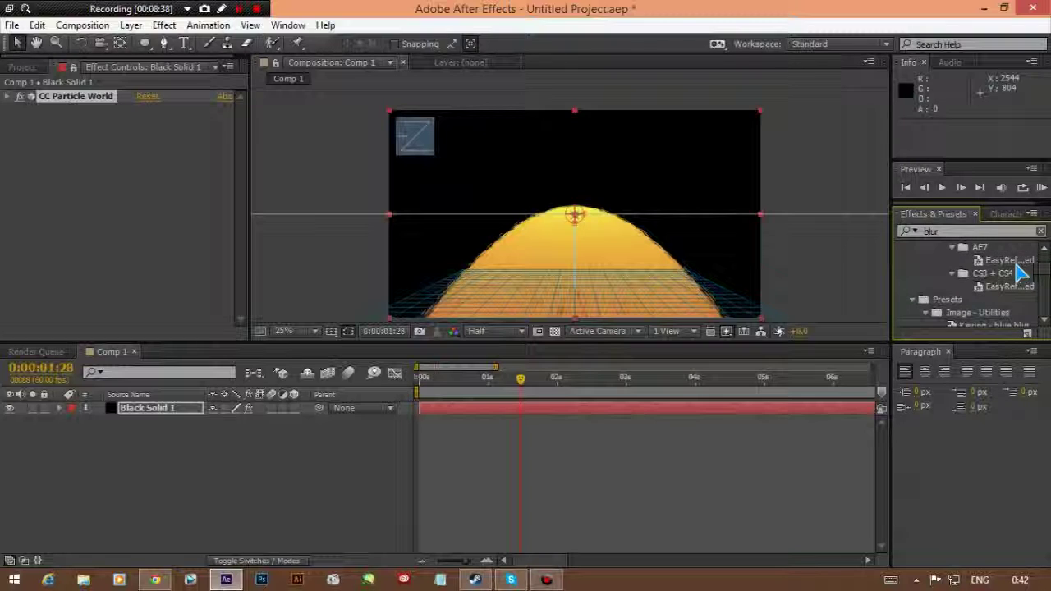
scroll(1010, 276, "down", 3)
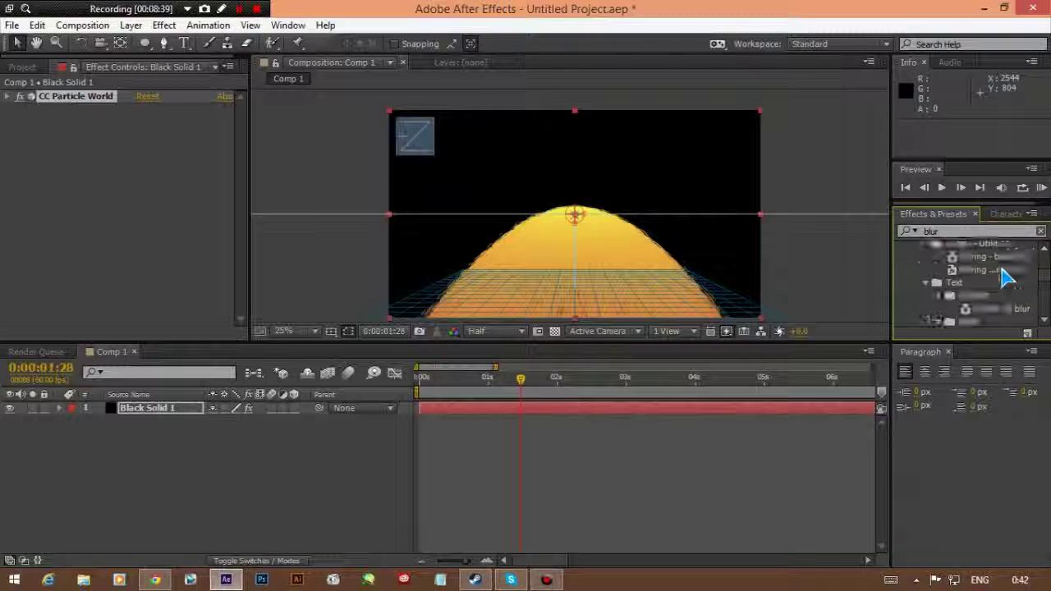
Search the effects and presets for "easy" and look through the Easy Reflections presets.
left_click(955, 231)
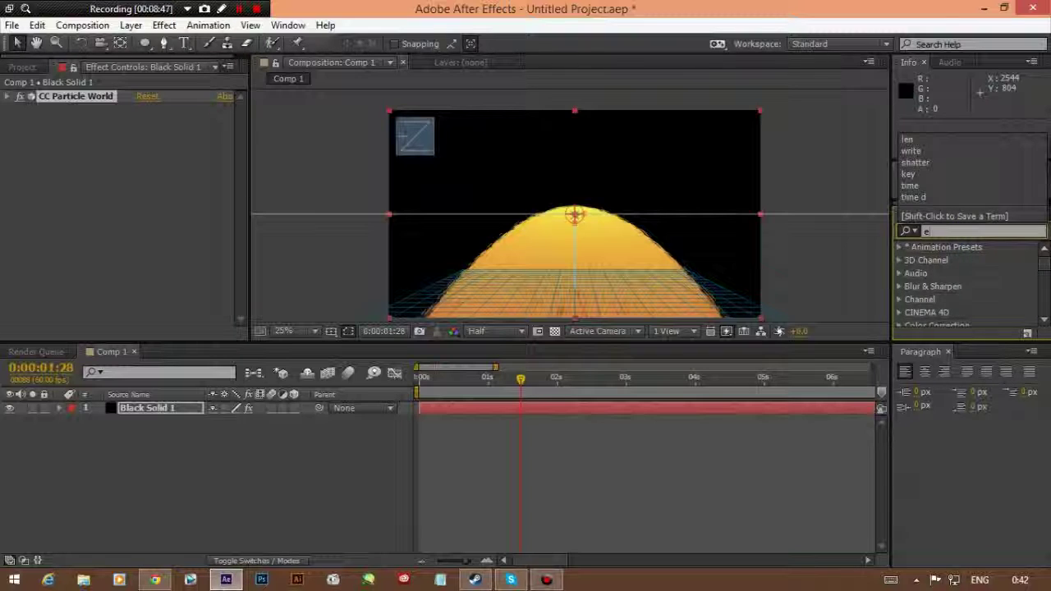
type("ez")
key("BackSpace")
type("lse")
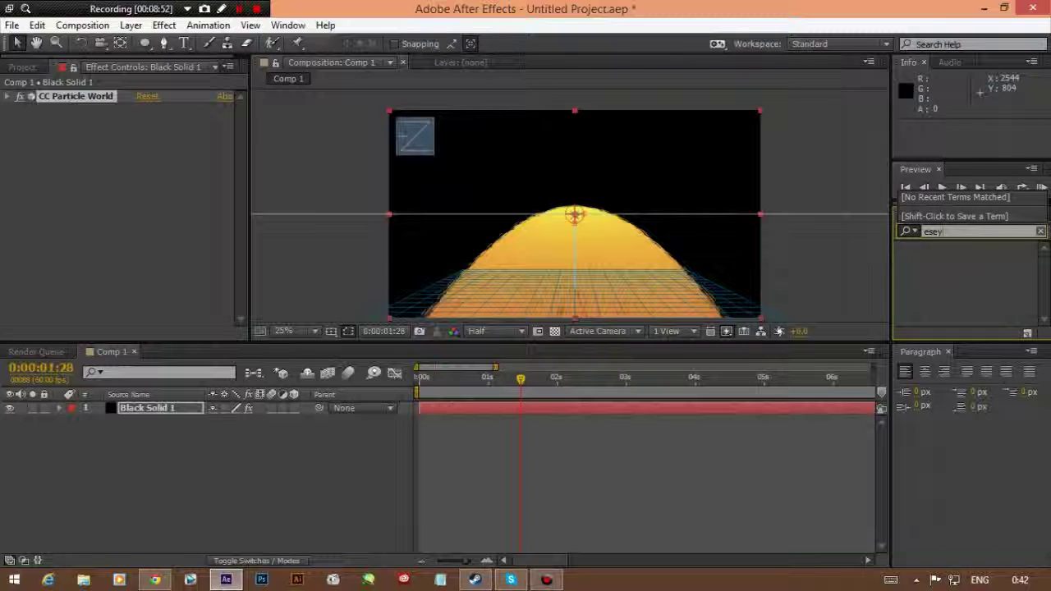
key("BackSpace")
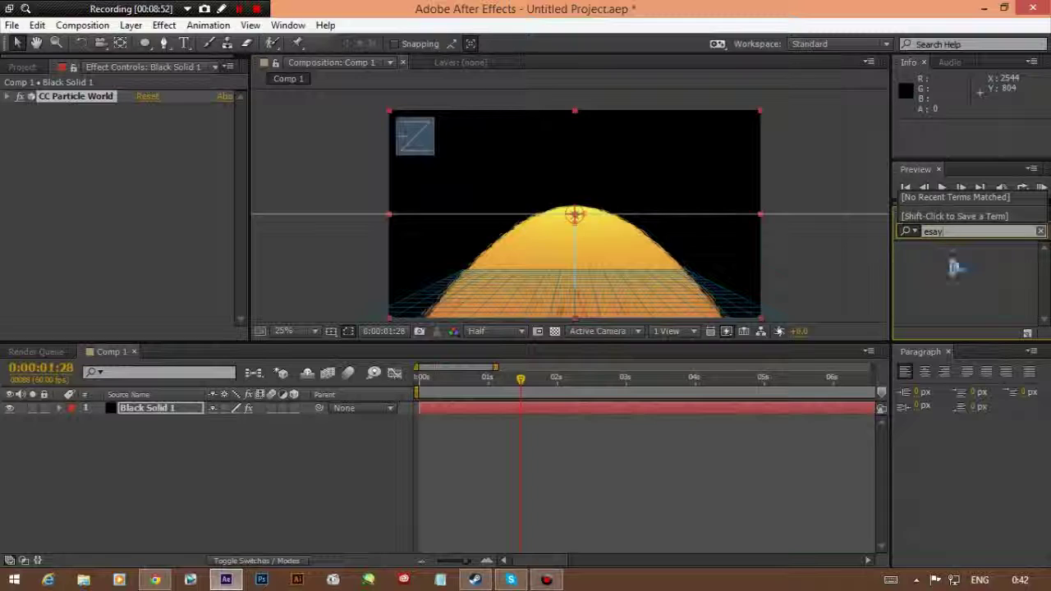
key("BackSpace")
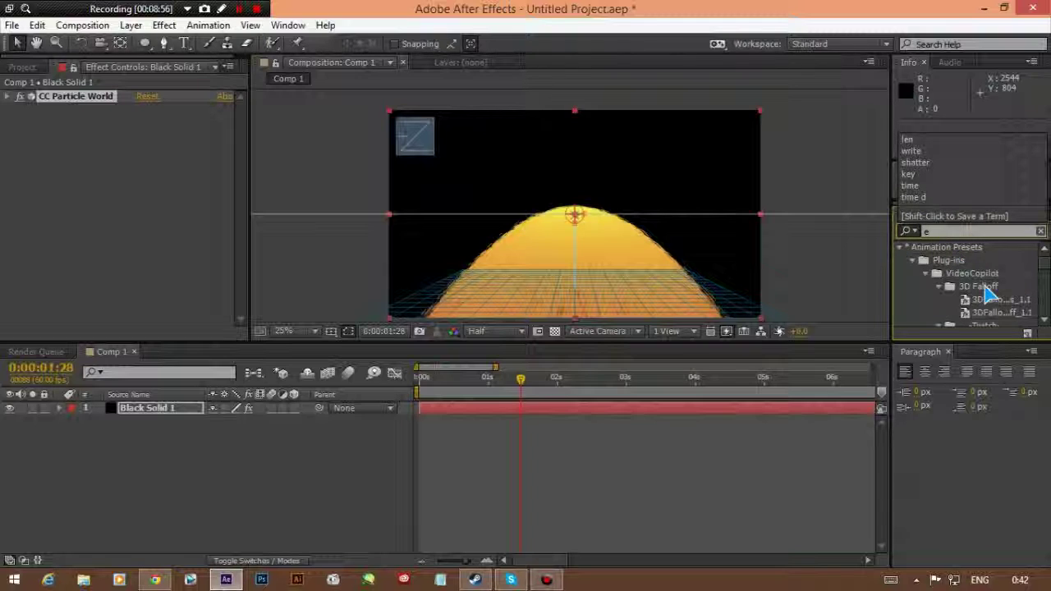
type("a")
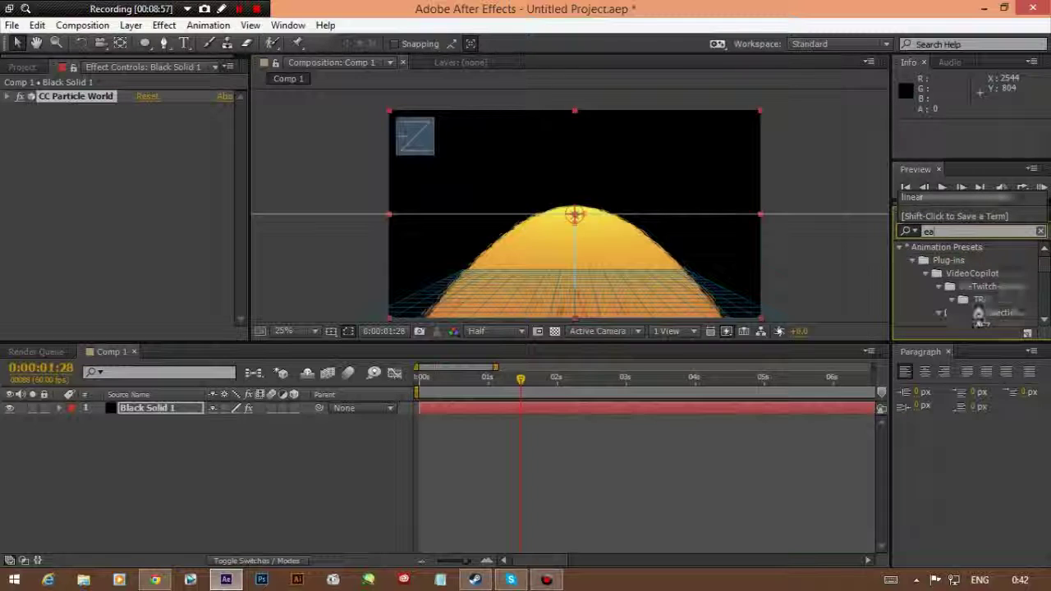
type("sy")
scroll(989, 310, "down", 1)
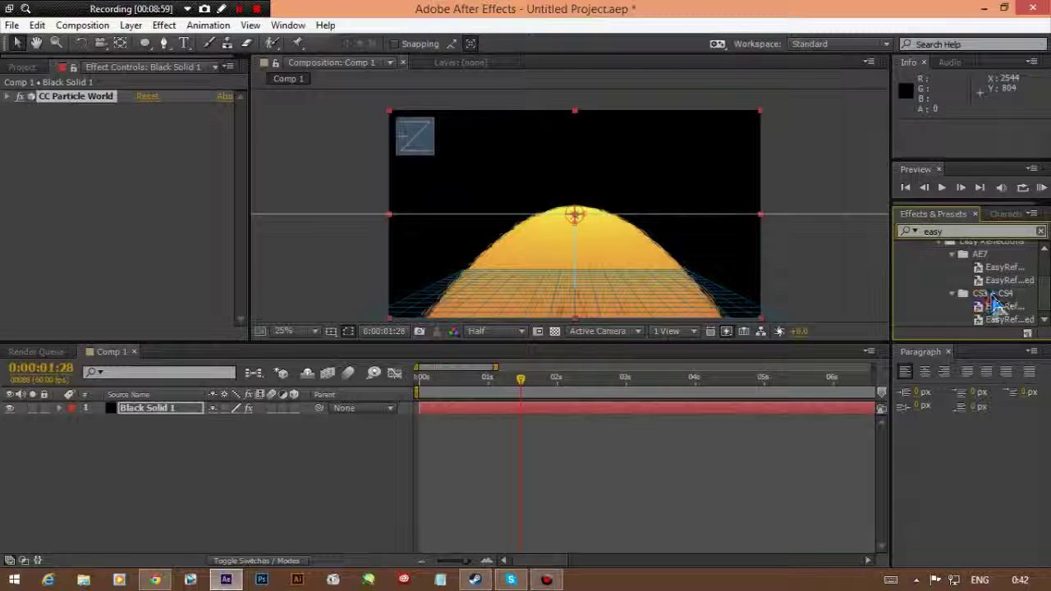
left_click_drag(1044, 300, 1041, 265)
Clear the effects search and apply Bilateral Blur from the Blur & Sharpen category to Black Solid 1.
left_click_drag(962, 233, 882, 237)
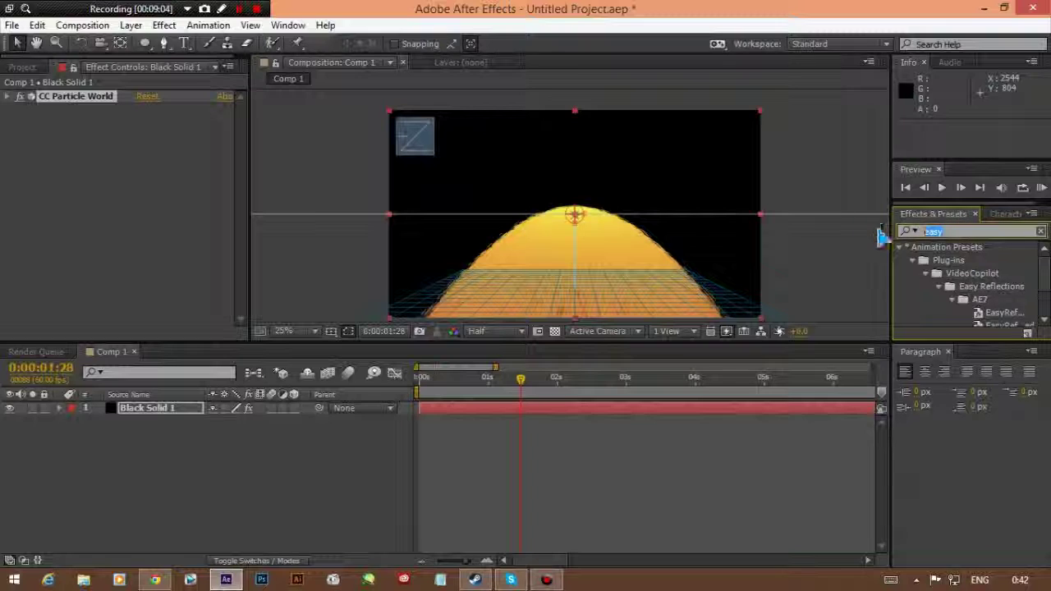
key("BackSpace")
left_click_drag(1042, 265, 435, 406)
left_click(898, 251)
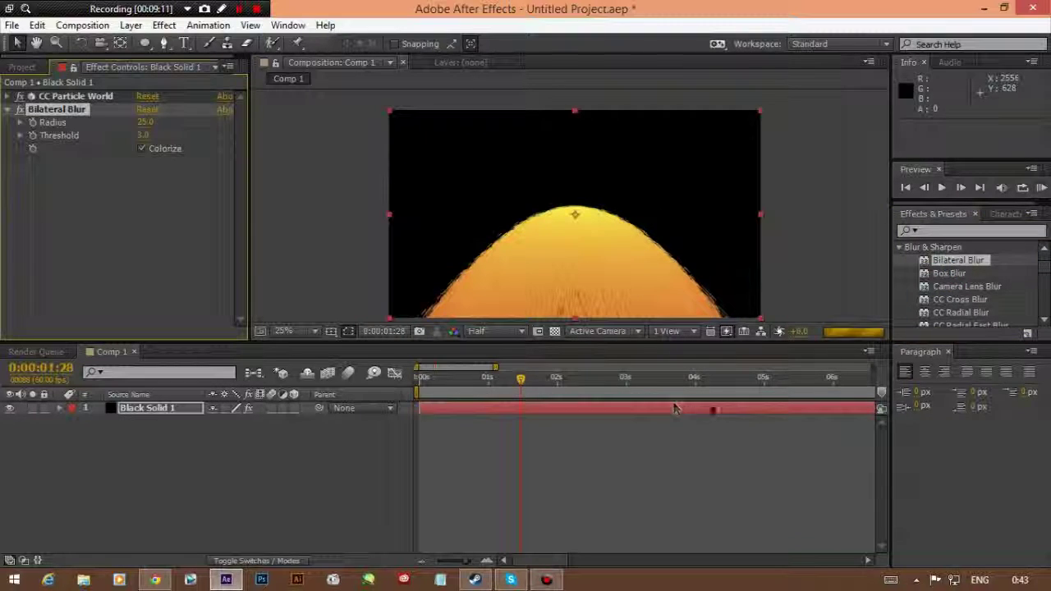
Try Bilateral Blur at 0:00:01:27 with Radius 430 and Threshold about 174, and remove the effect.
left_click_drag(520, 378, 428, 379)
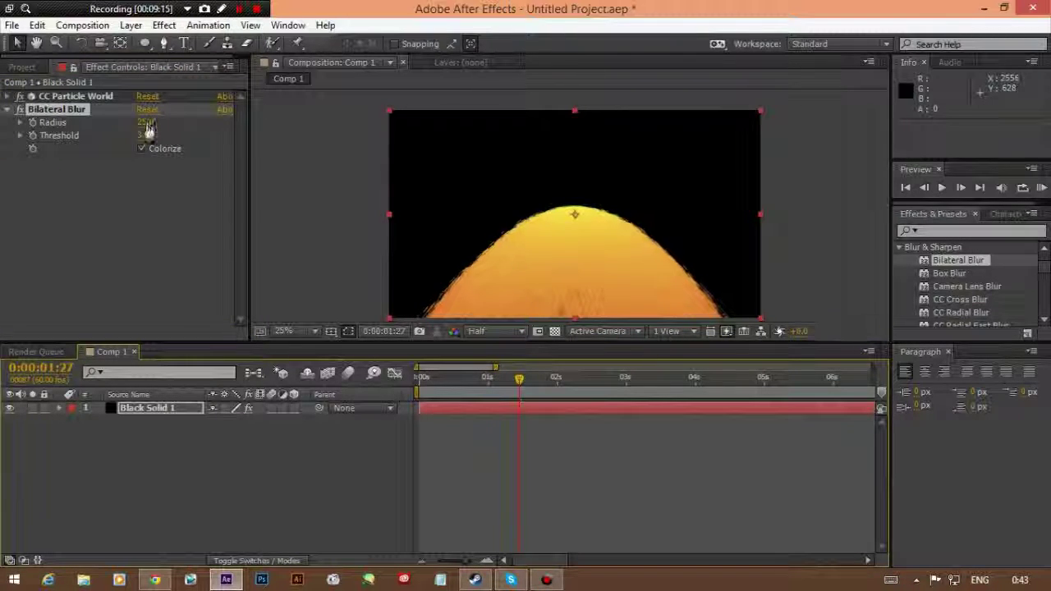
left_click_drag(150, 130, 254, 129)
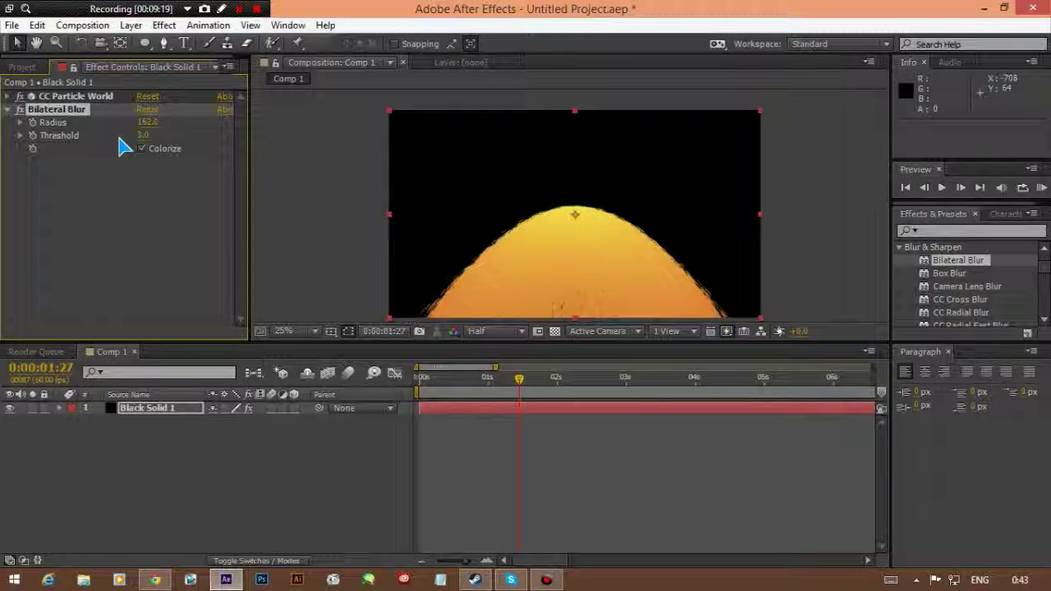
left_click_drag(153, 123, 364, 133)
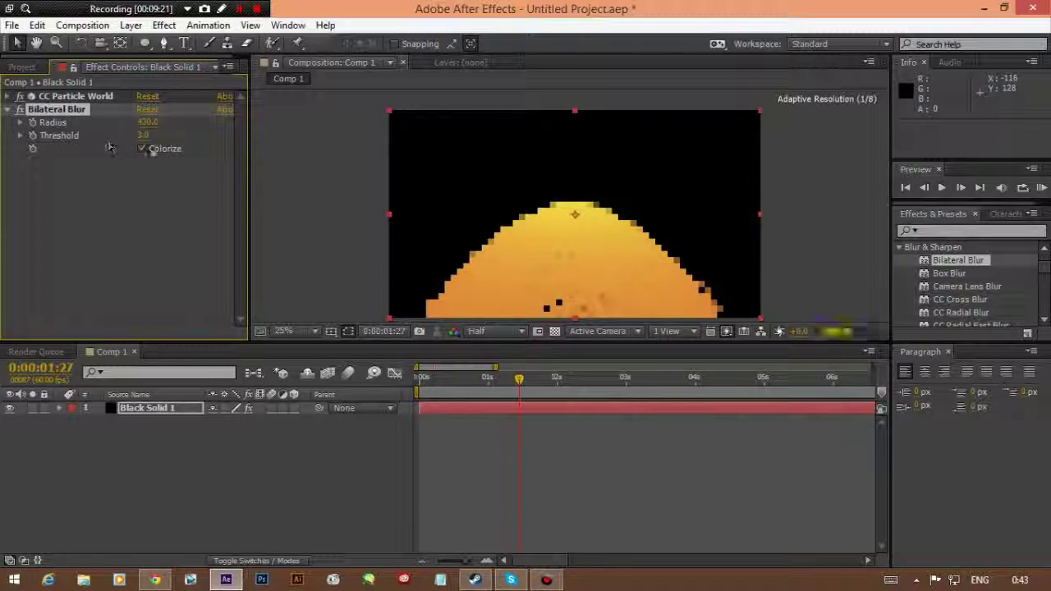
left_click_drag(145, 136, 298, 145)
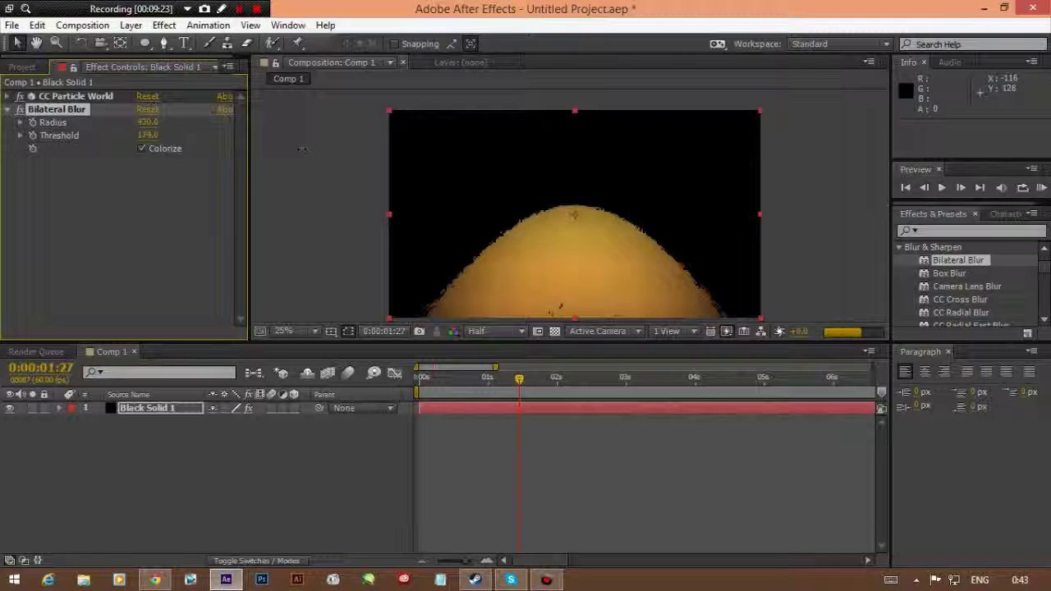
left_click(59, 109)
key("Delete")
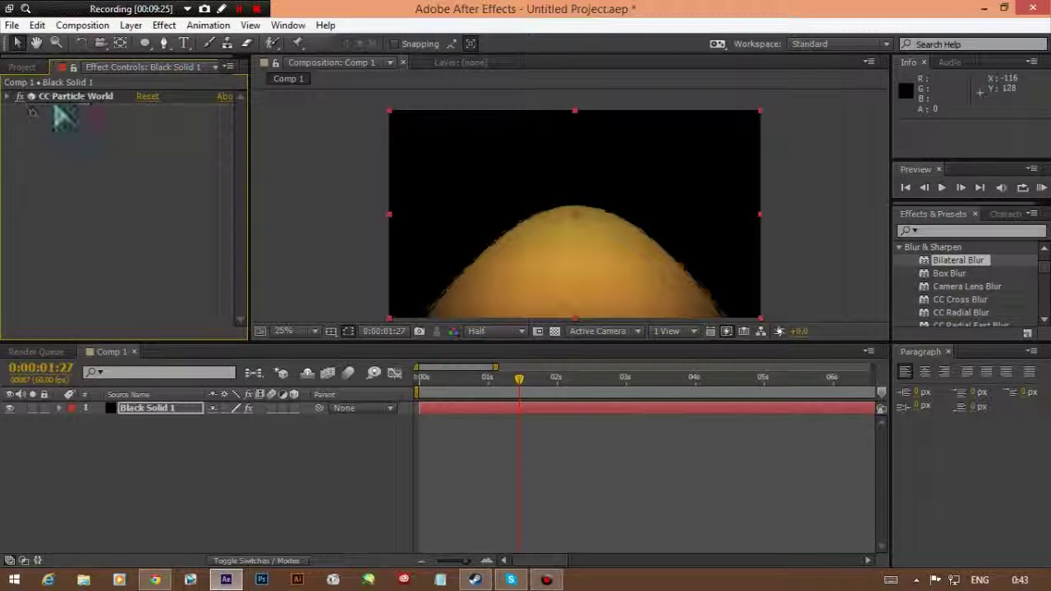
Apply Box Blur to Black Solid 1 and raise its Blur Radius to about 129.
left_click_drag(952, 274, 493, 411)
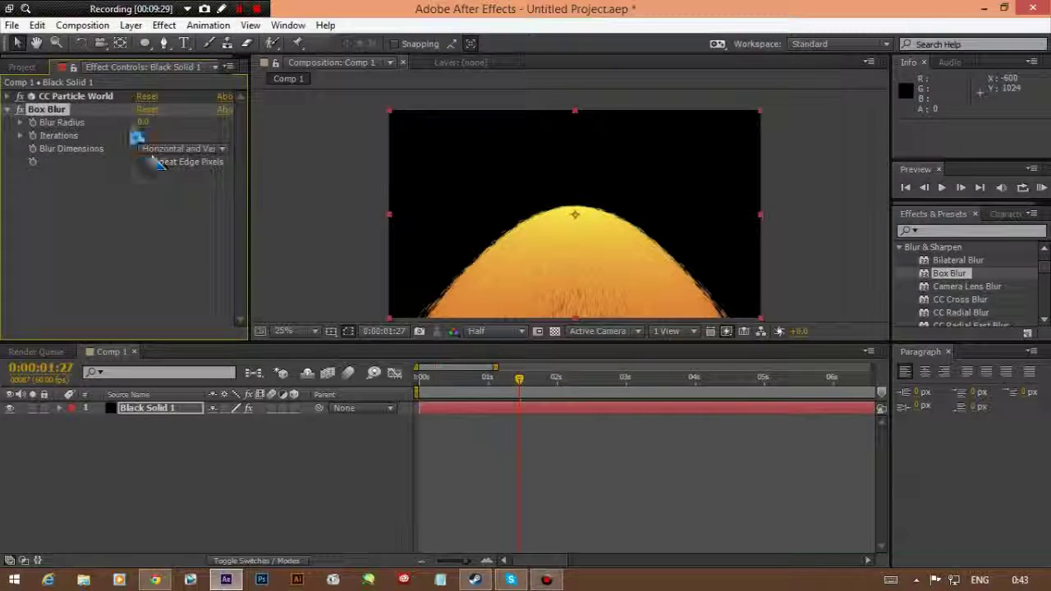
left_click_drag(144, 122, 254, 138)
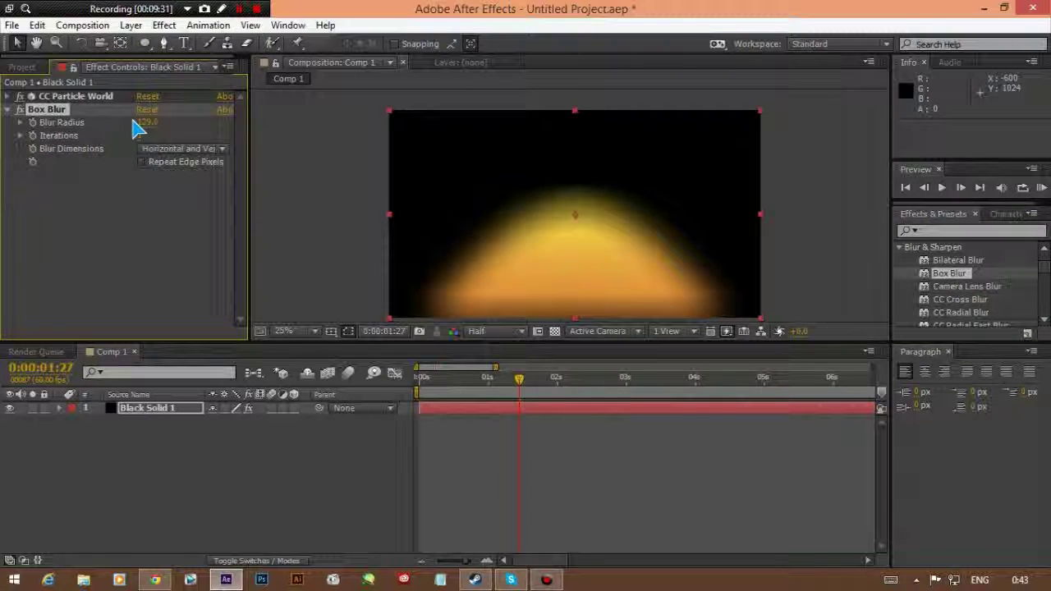
Reduce the Box Blur radius to 0 and remove the effect from Black Solid 1.
left_click_drag(148, 124, 90, 154)
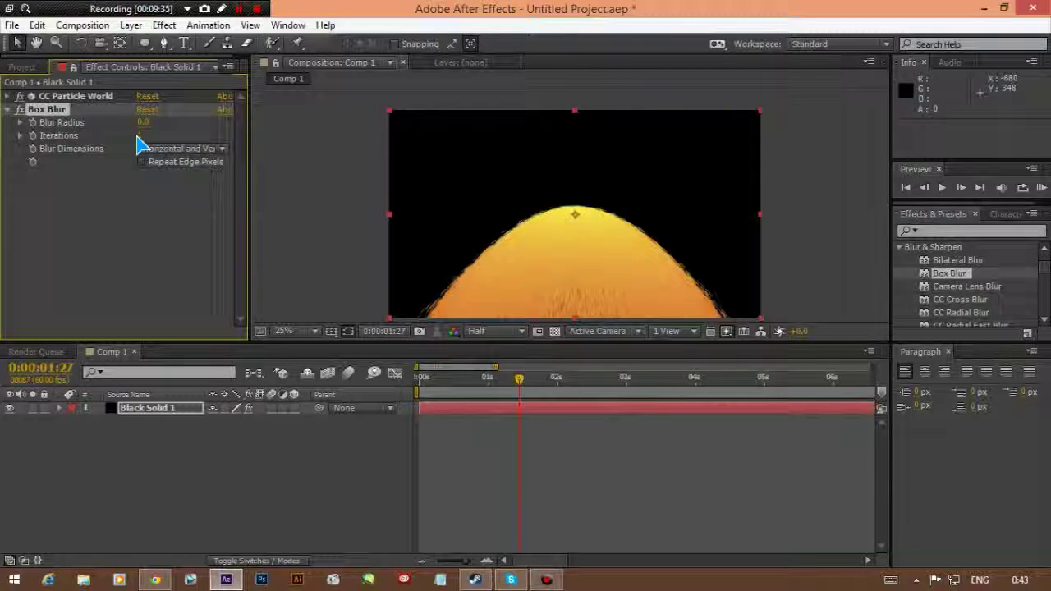
left_click(51, 109)
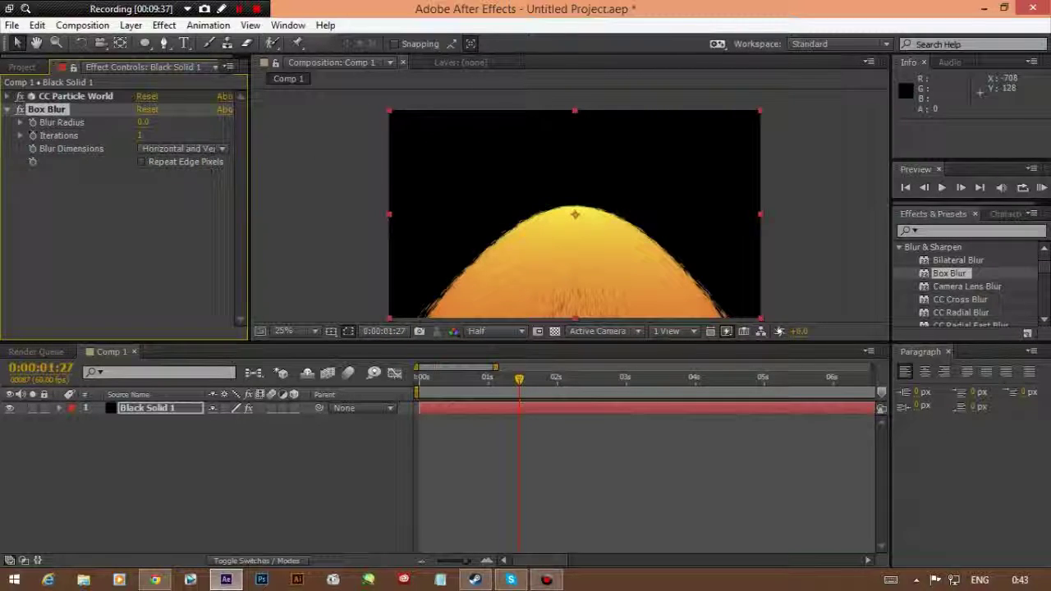
key("Delete")
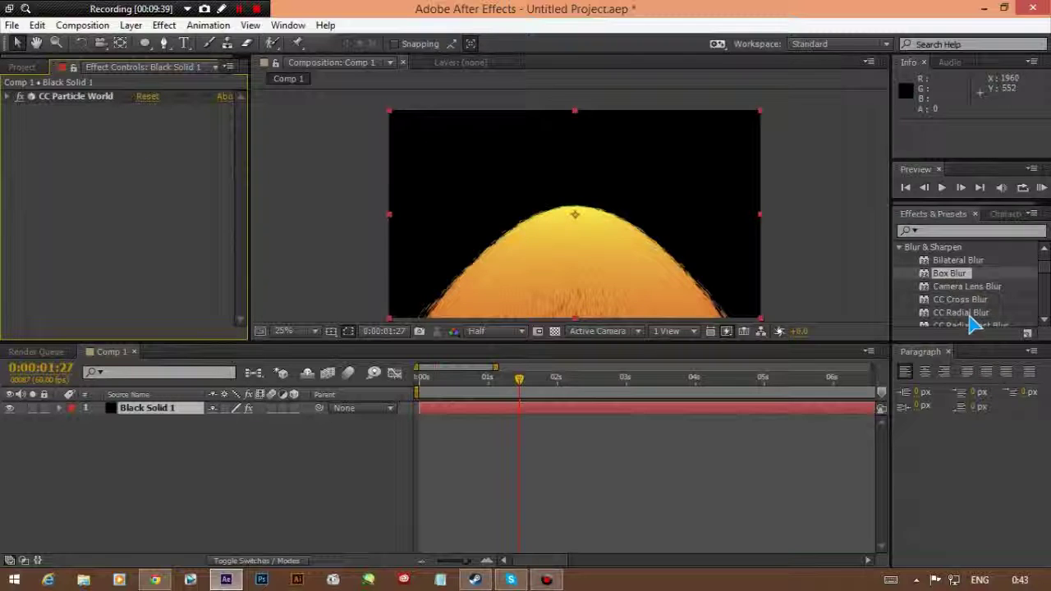
Try Fast Blur on Black Solid 1 by varying its Blurriness, and remove the effect.
scroll(973, 324, "down", 1)
scroll(973, 323, "down", 3)
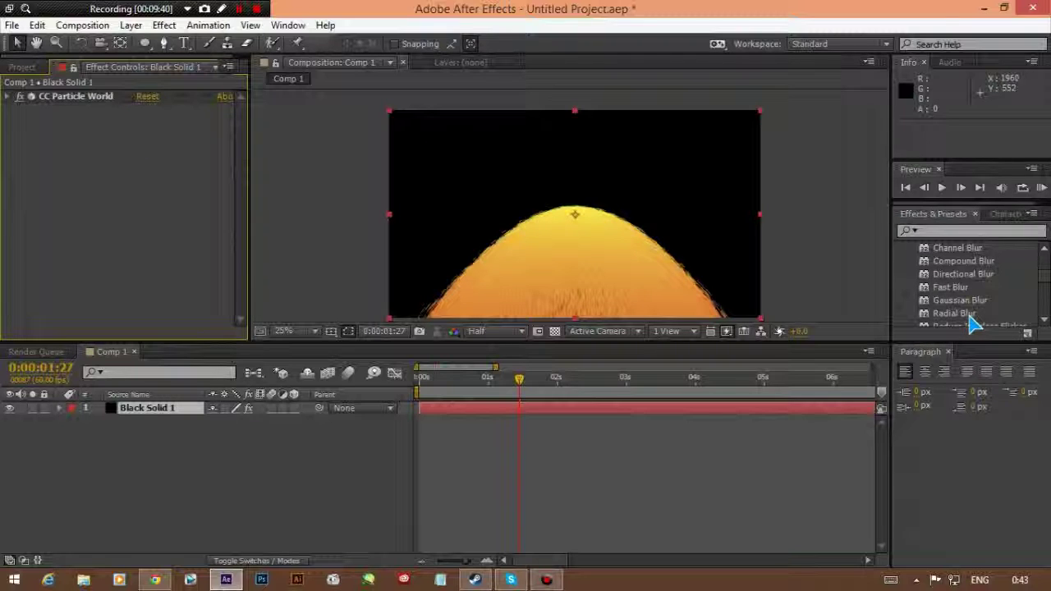
left_click_drag(955, 288, 451, 411)
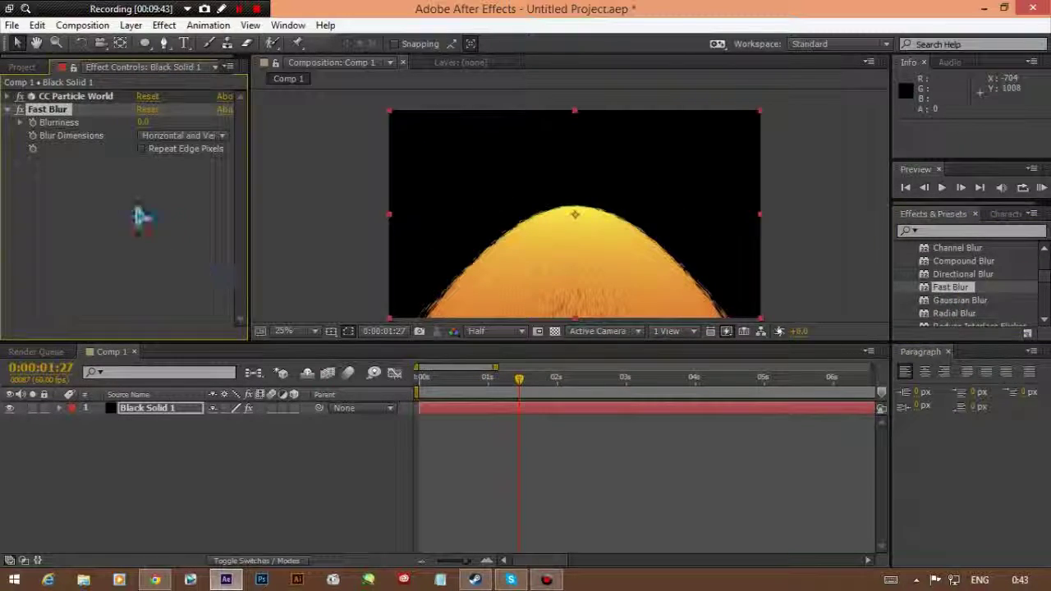
left_click_drag(148, 125, 56, 123)
key("Delete")
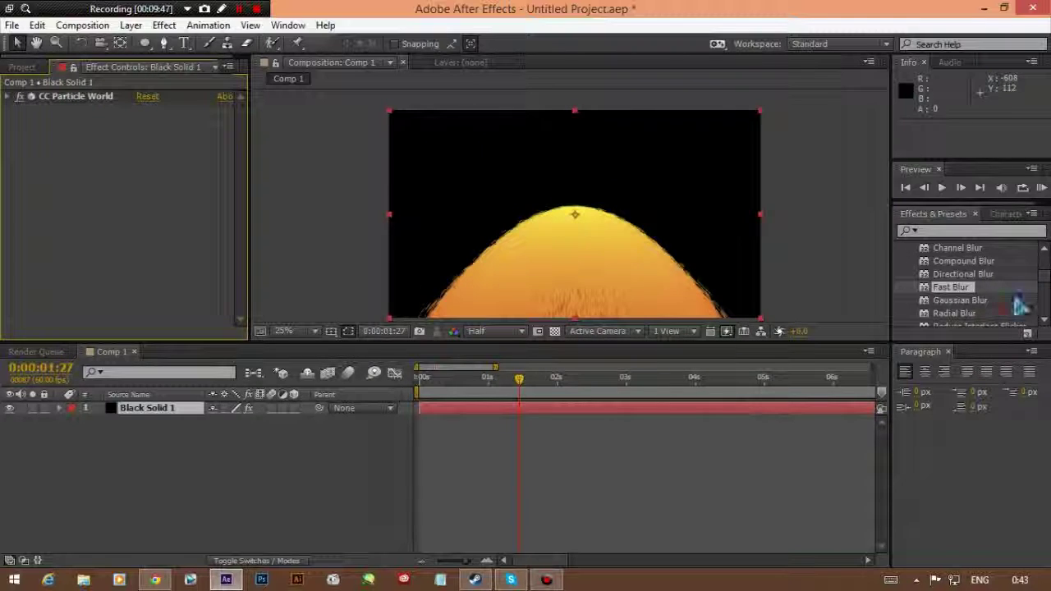
Try Gaussian Blur on Black Solid 1 with Blurriness about 60, and remove the effect.
scroll(983, 304, "down", 1)
left_click_drag(959, 267, 499, 414)
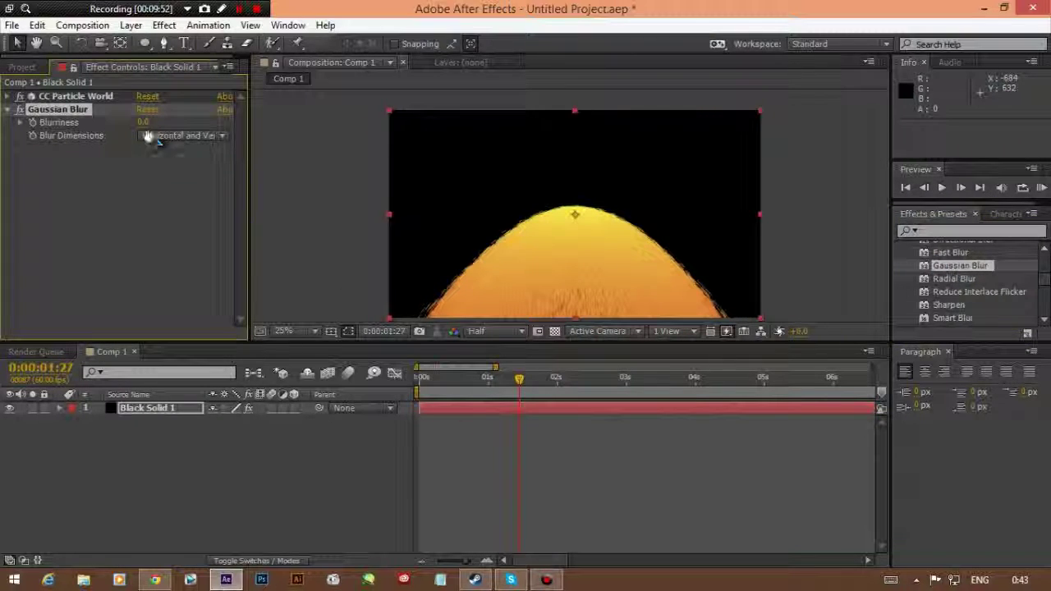
left_click_drag(153, 122, 665, 148)
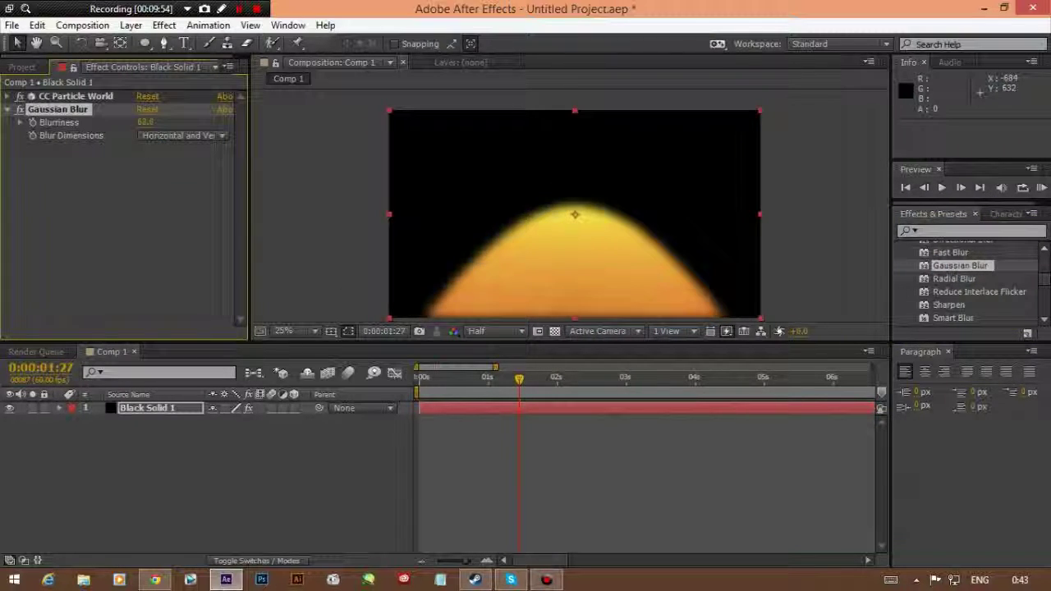
key("Delete")
Apply Radial Blur to Black Solid 1 and move its Center to about 976, 26, checking the result at 0:00:04:10.
left_click_drag(952, 278, 633, 408)
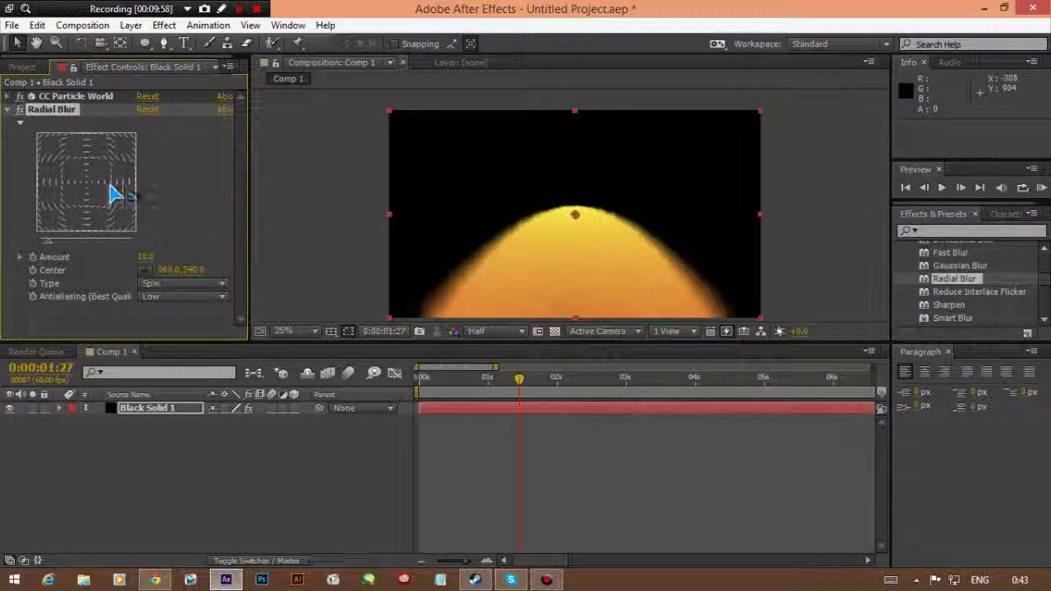
left_click_drag(115, 200, 91, 201)
left_click_drag(87, 176, 93, 145)
left_click_drag(519, 378, 706, 394)
left_click_drag(862, 283, 154, 205)
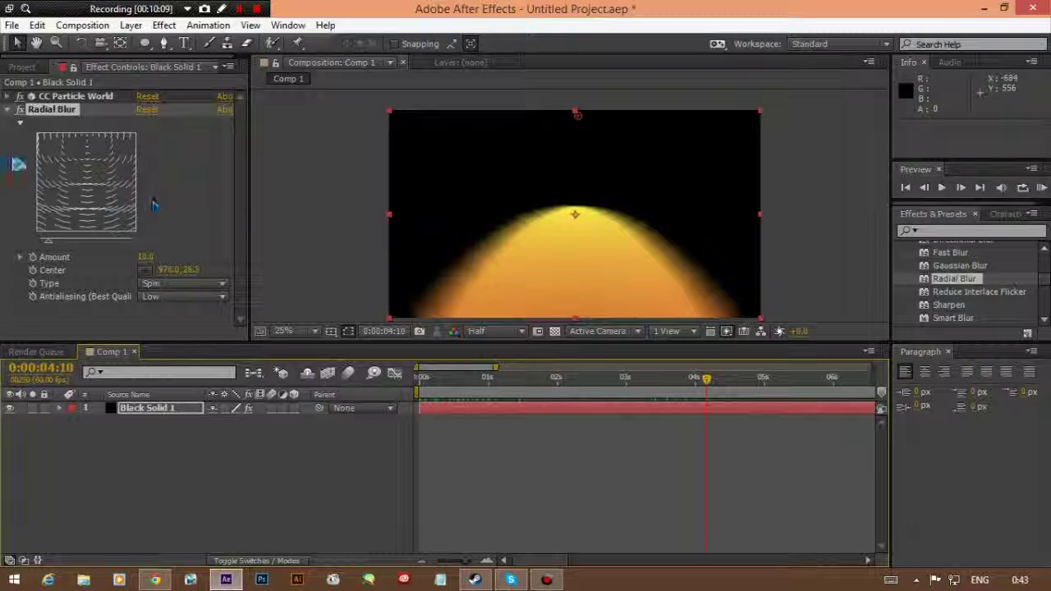
Try a Radial Blur Amount of about 40 and set it back to 10.
left_click_drag(146, 257, 179, 281)
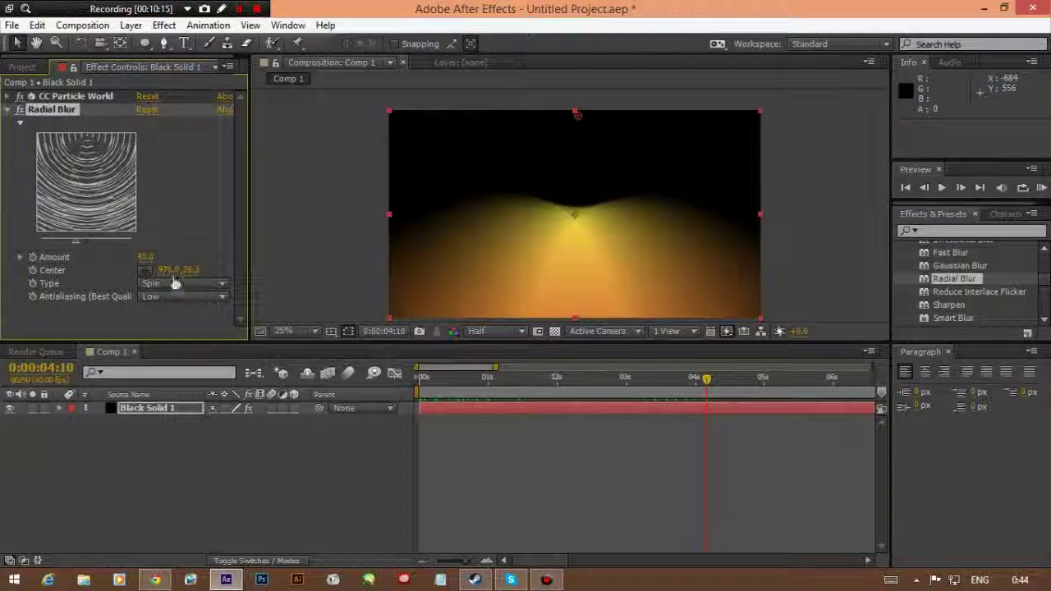
left_click(154, 256)
type("10")
key("Return")
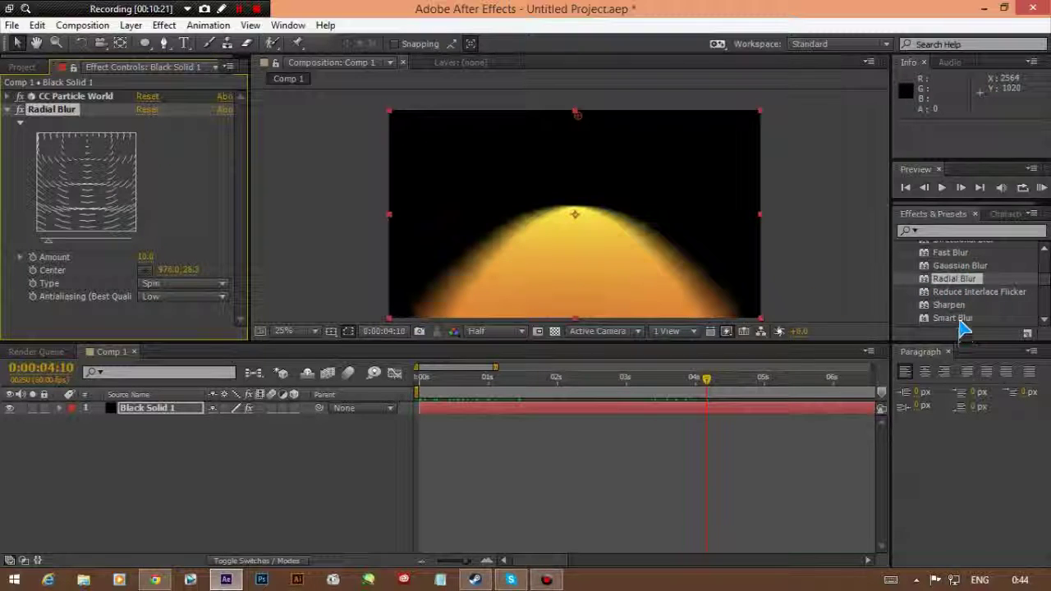
scroll(961, 322, "down", 3)
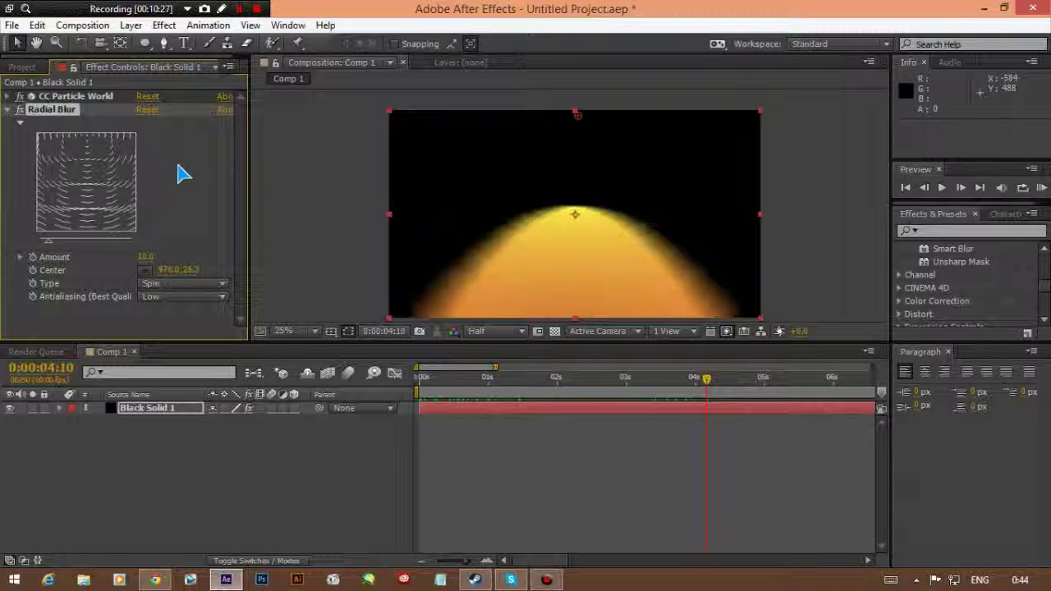
mouse_move(51, 243)
left_mouse_down()
mouse_move(78, 241)
mouse_move(52, 244)
left_mouse_up()
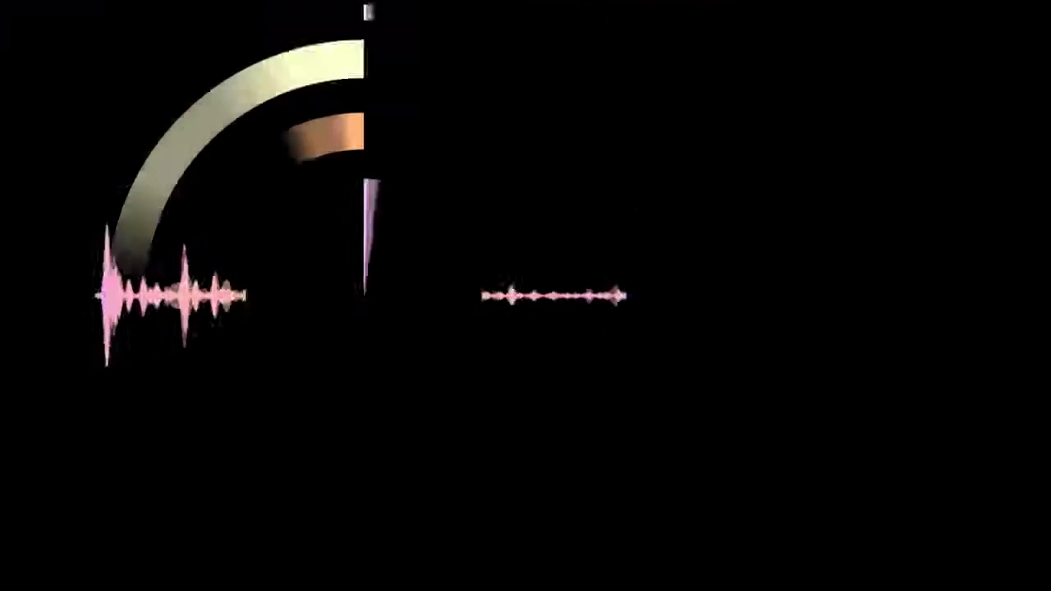